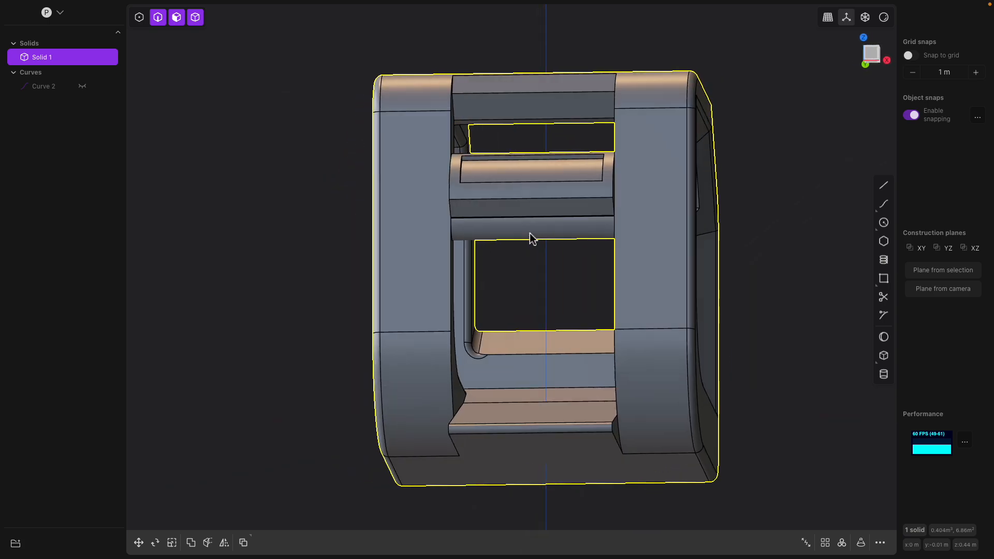
- Clear the existing model and start a new scene
middle_drag(575, 265, 632, 273)
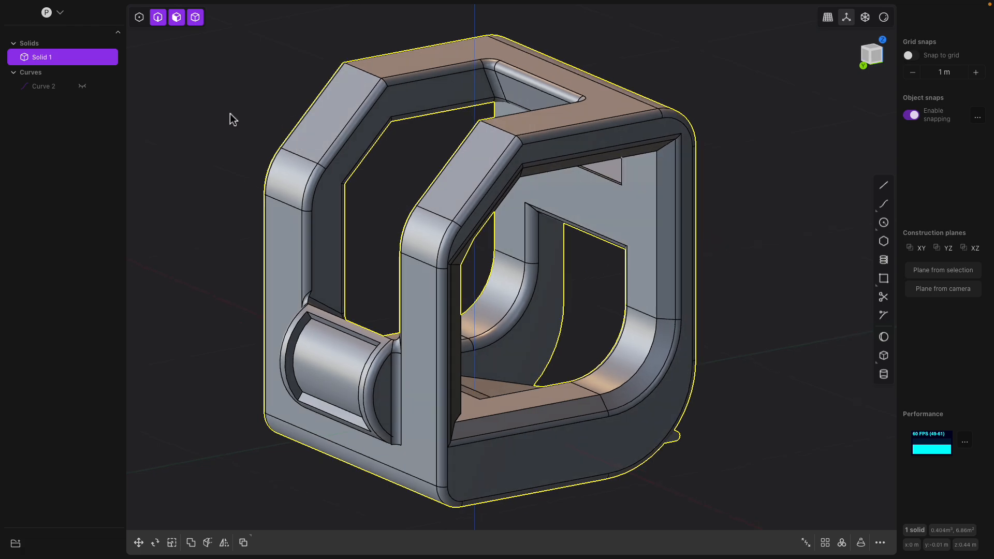
key(ctrl+n)
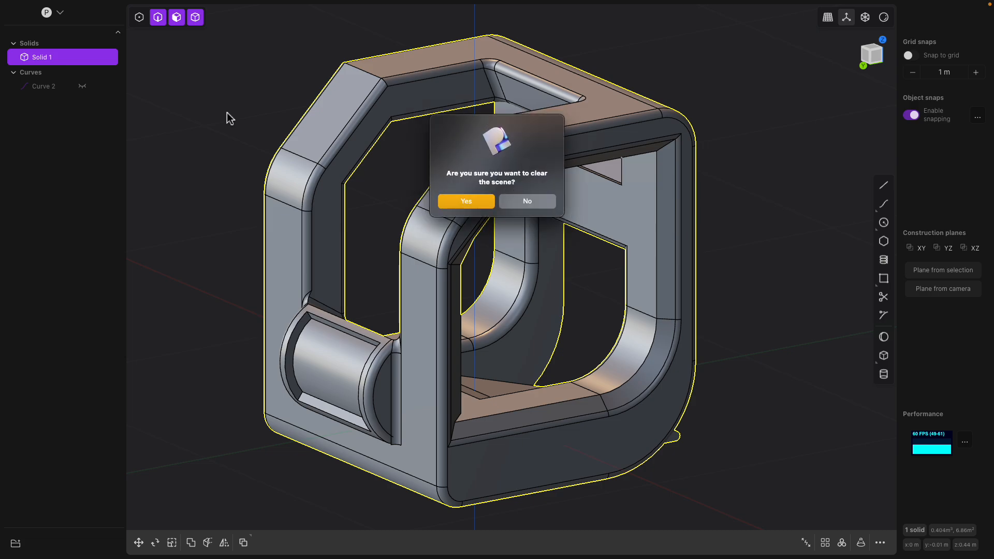
click(467, 201)
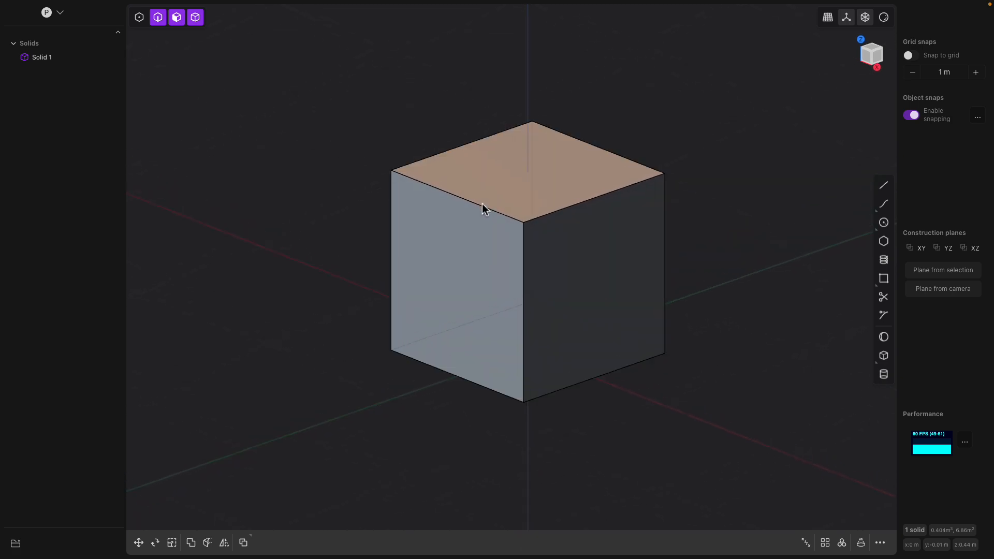
- Chamfer one top edge of the cube by about 0.3 m
click(473, 204)
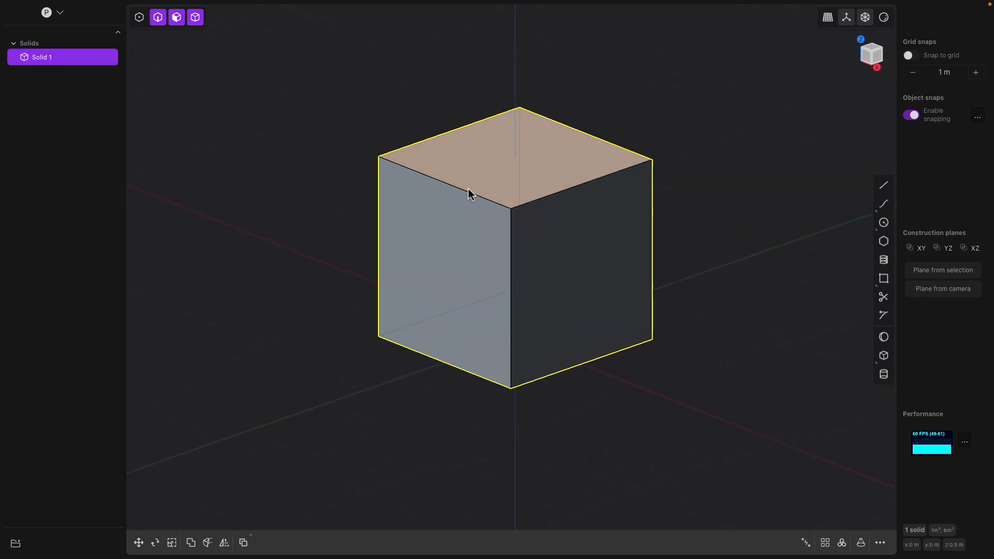
mouse_move(497, 196)
middle_down()
mouse_move(454, 185)
mouse_move(492, 188)
middle_up()
click(443, 190)
key(f)
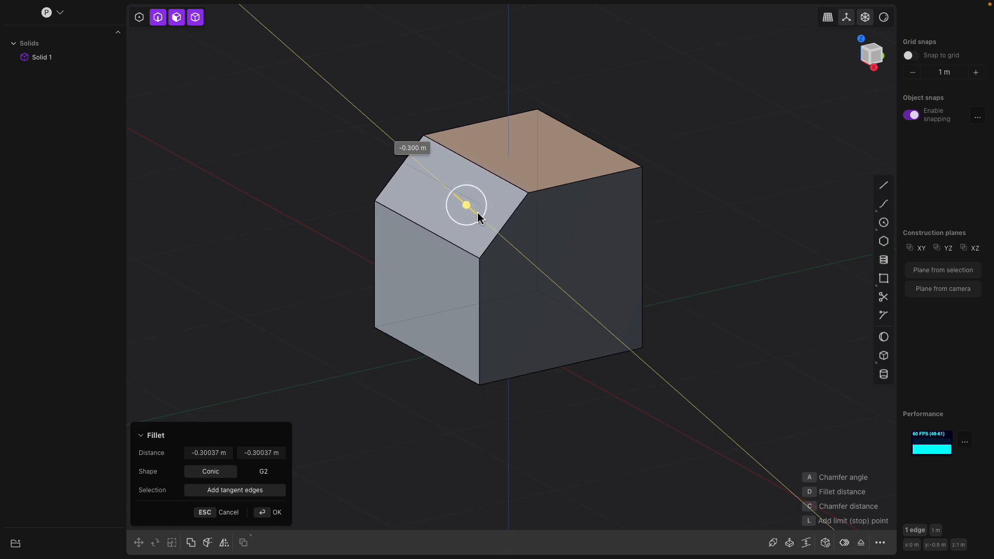
middle_drag(505, 215, 578, 325)
right_click(579, 316)
- Fillet the cube's bottom edge diagonally opposite the chamfer with a distance of about 0.318 m
click(577, 317)
drag(578, 325, 643, 341)
middle_drag(642, 341, 486, 187)
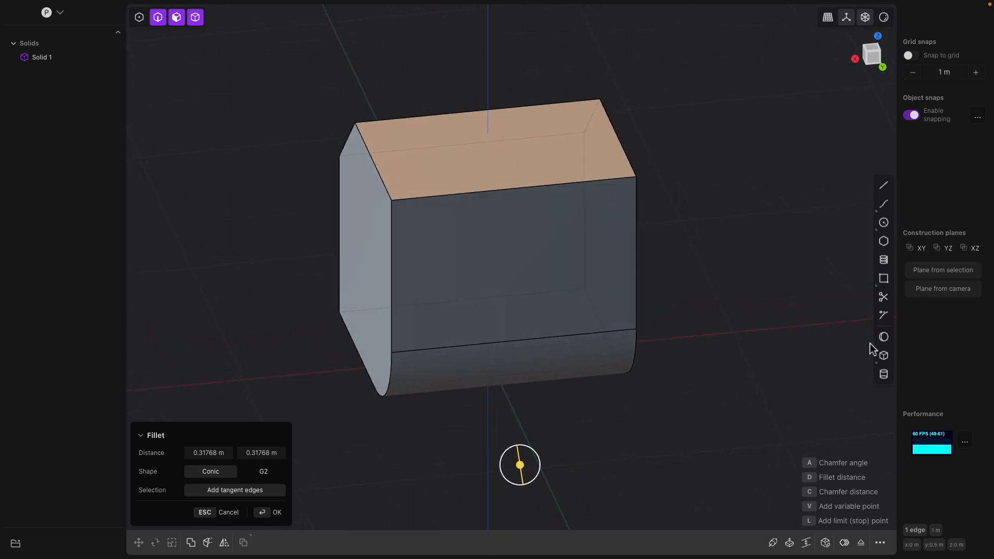
click(883, 356)
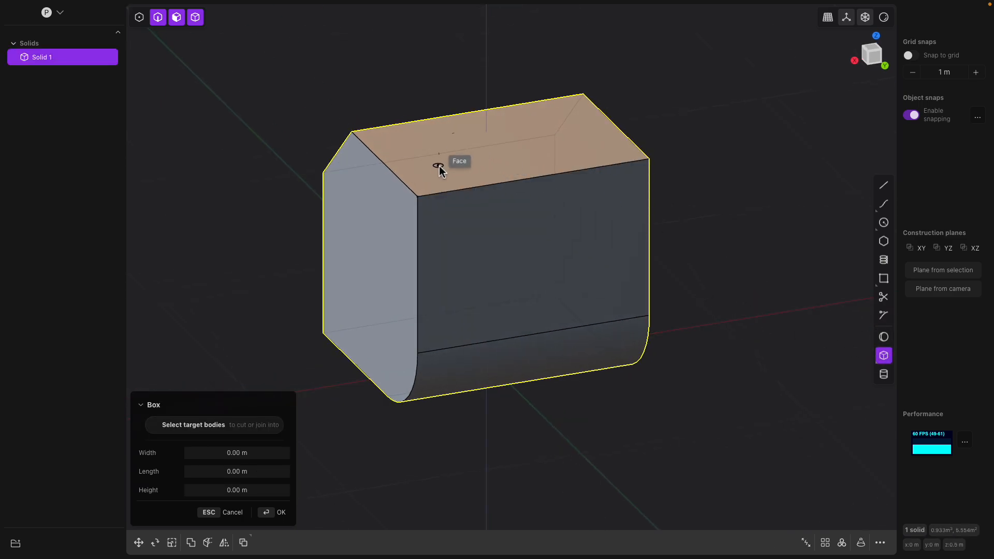
click(614, 181)
click(637, 372)
middle_drag(637, 371, 520, 186)
key(Escape)
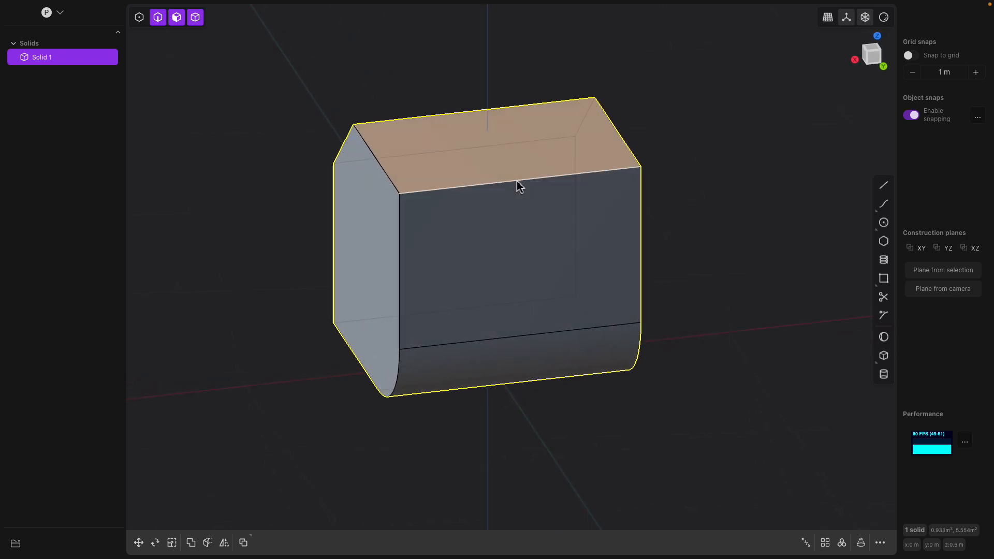
click(517, 181)
key(f)
middle_drag(695, 190, 624, 239)
key(space)
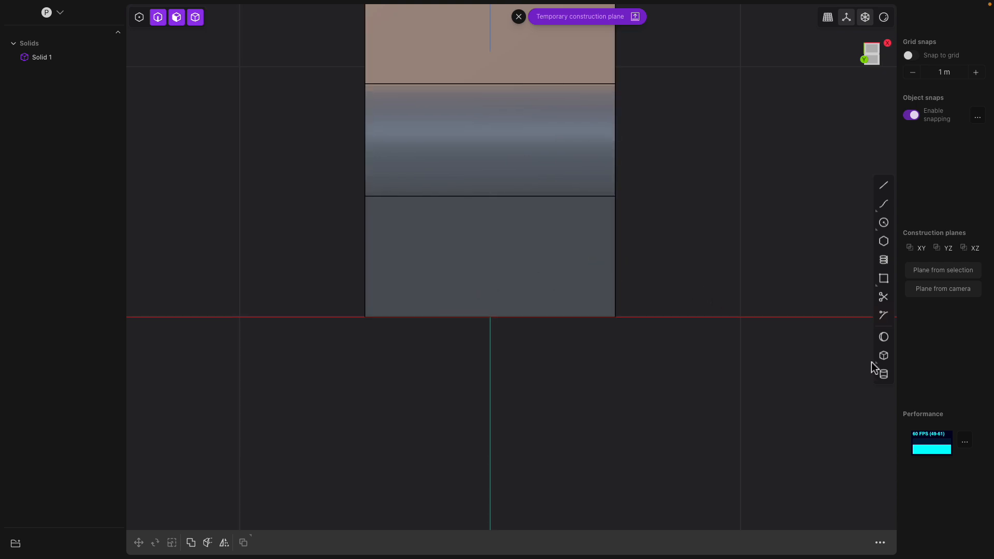
click(884, 356)
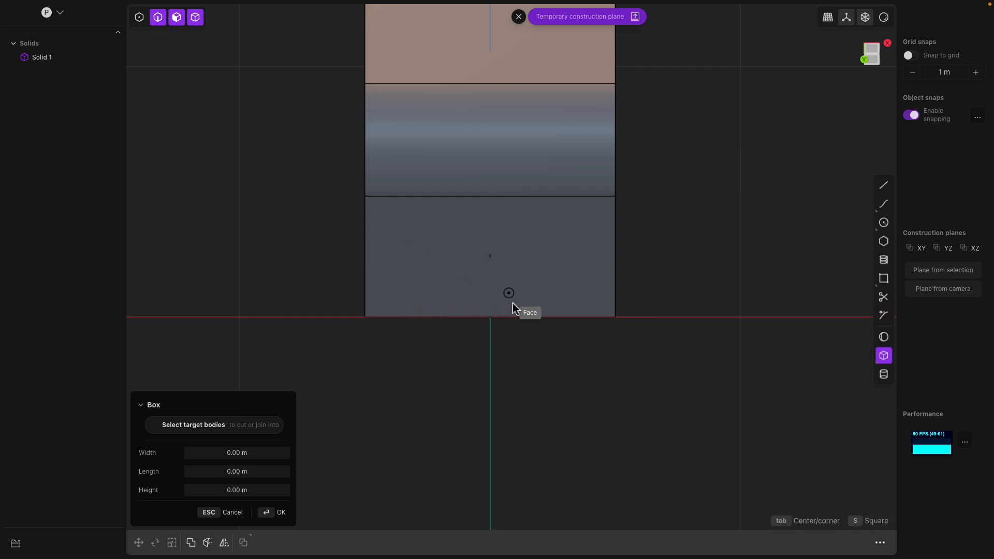
click(490, 257)
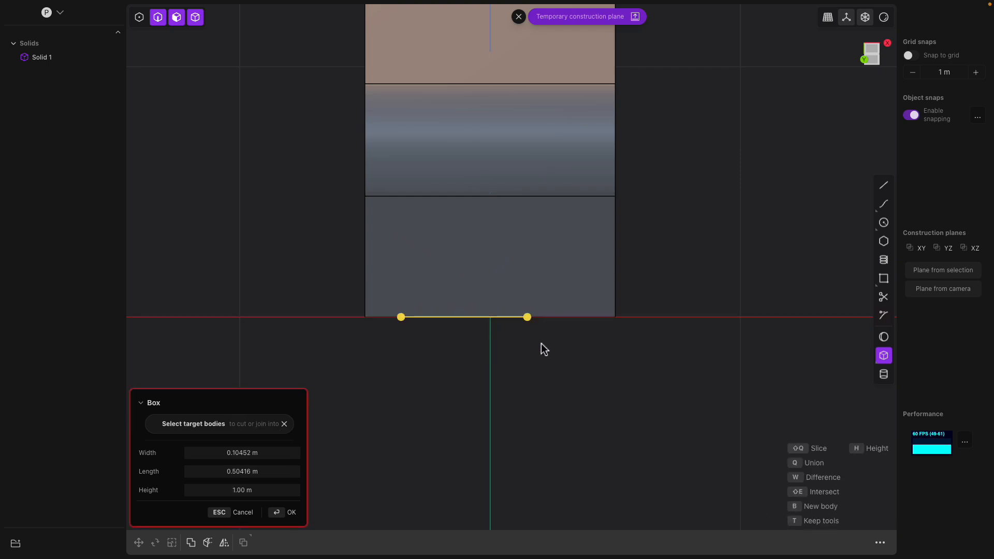
key(Escape)
middle_drag(539, 348, 526, 326)
click(516, 269)
middle_drag(516, 269, 531, 283)
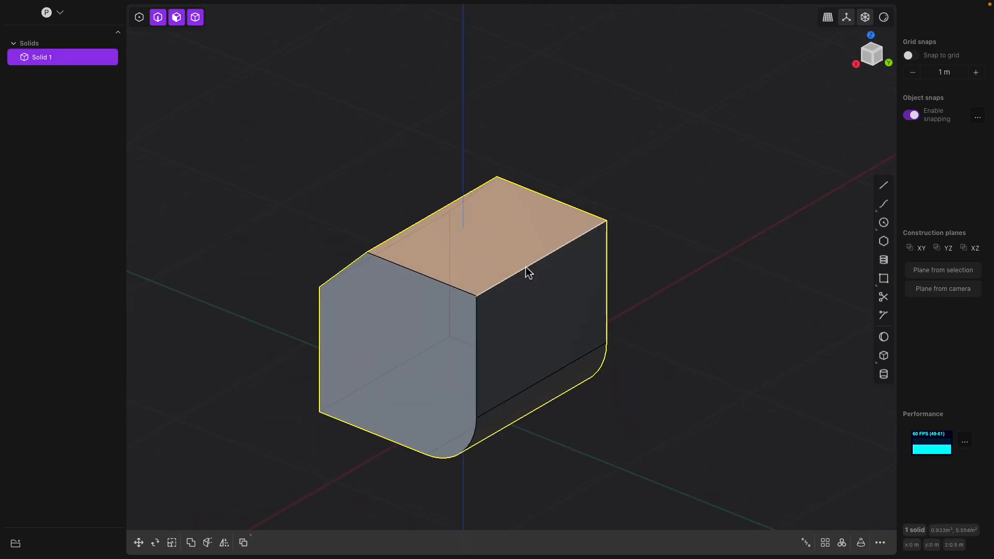
click(526, 267)
middle_drag(655, 248, 648, 252)
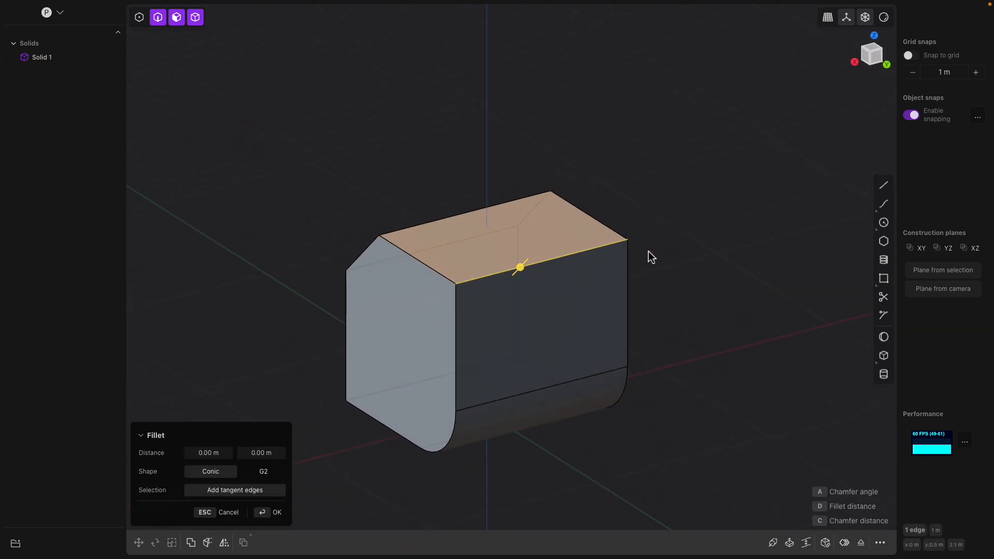
key(space)
scroll(540, 231, up, 2)
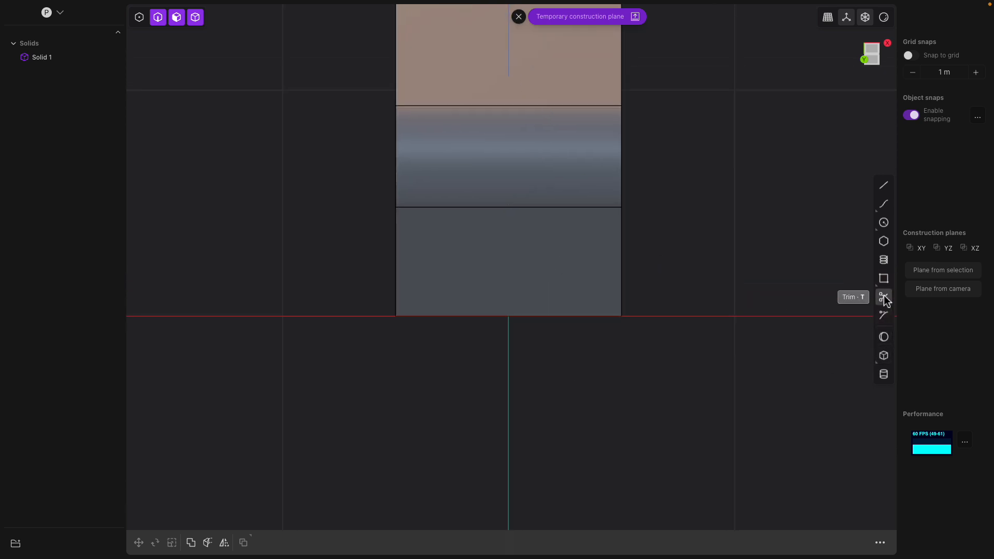
click(883, 356)
key(Escape)
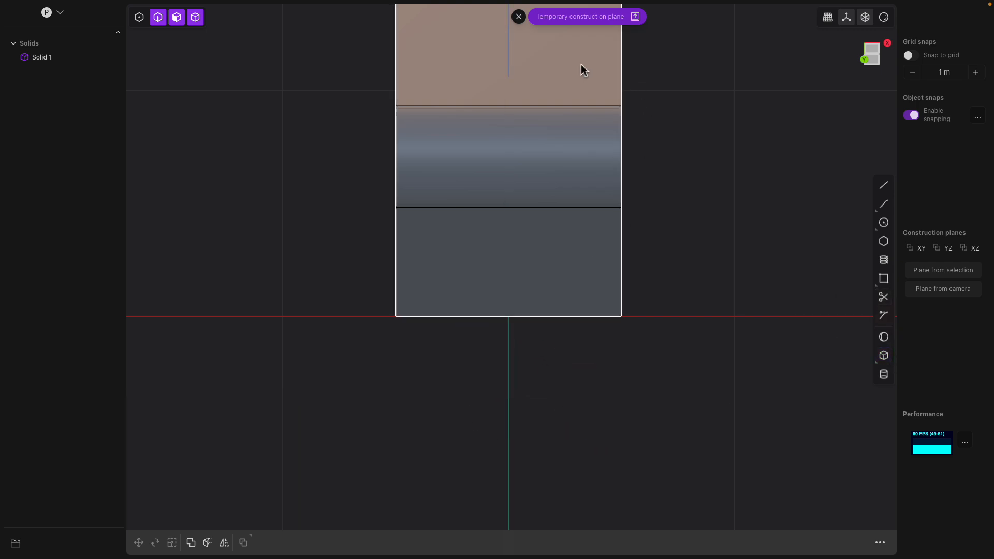
click(518, 16)
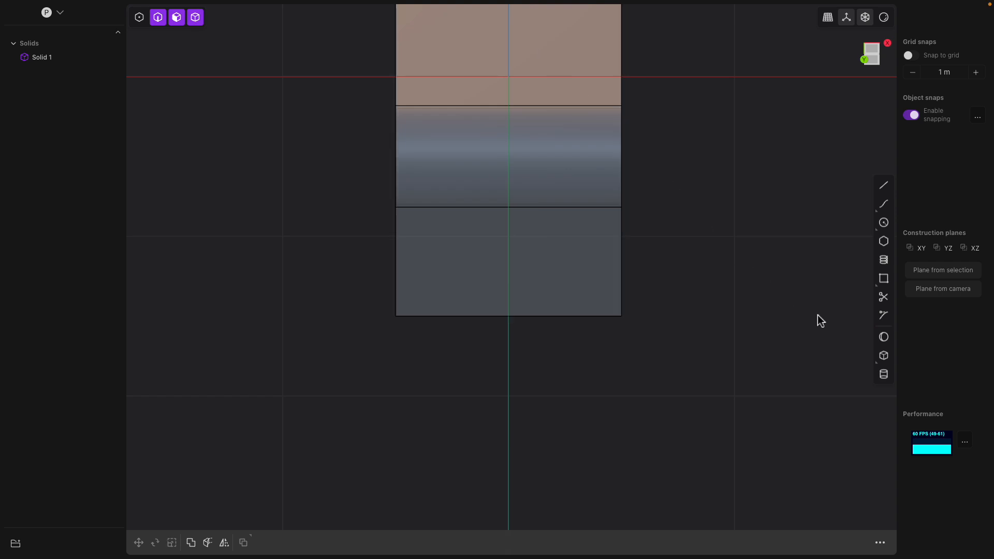
click(885, 357)
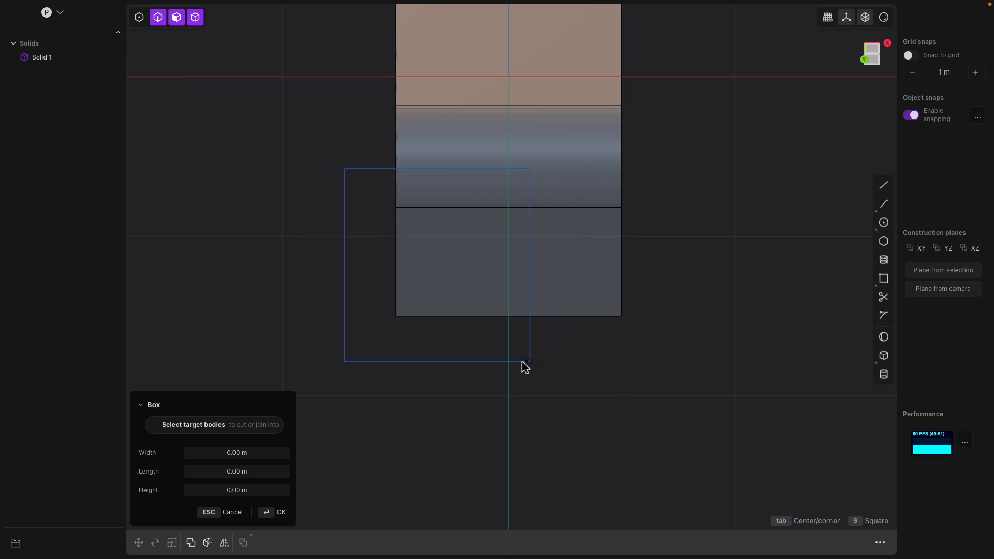
key(Escape)
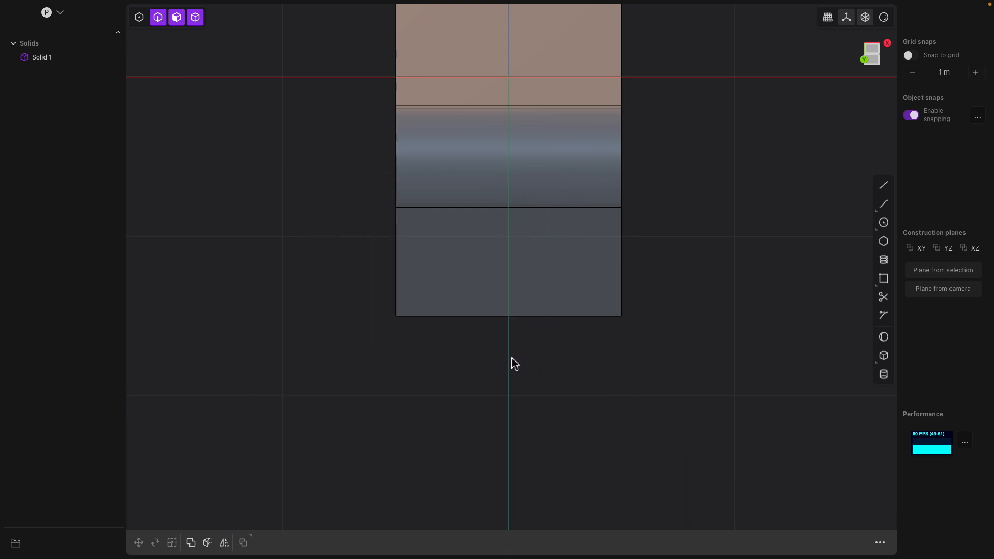
- Draw a box base from its center on the flat side face above the fillet, about 1.385 m by 0.688 m
click(884, 357)
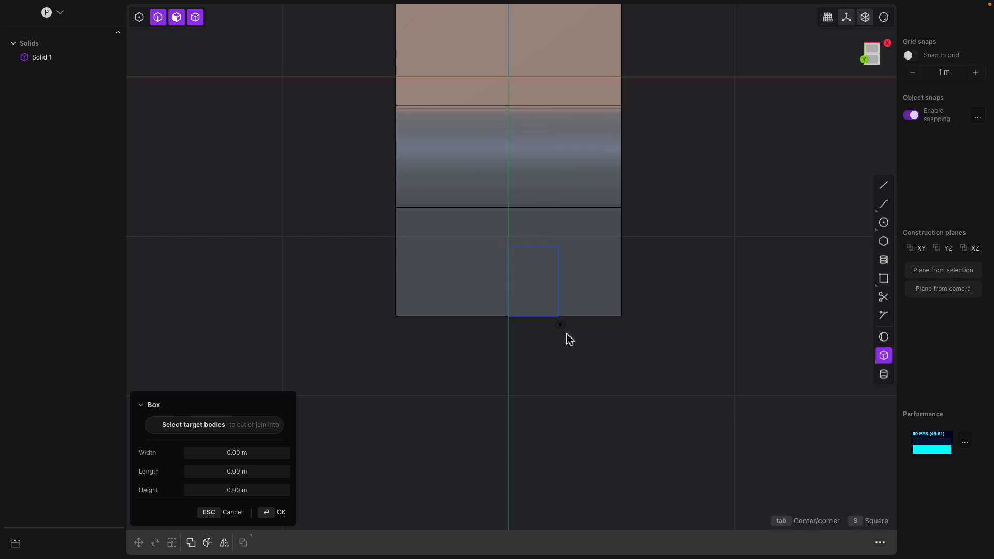
key(Tab)
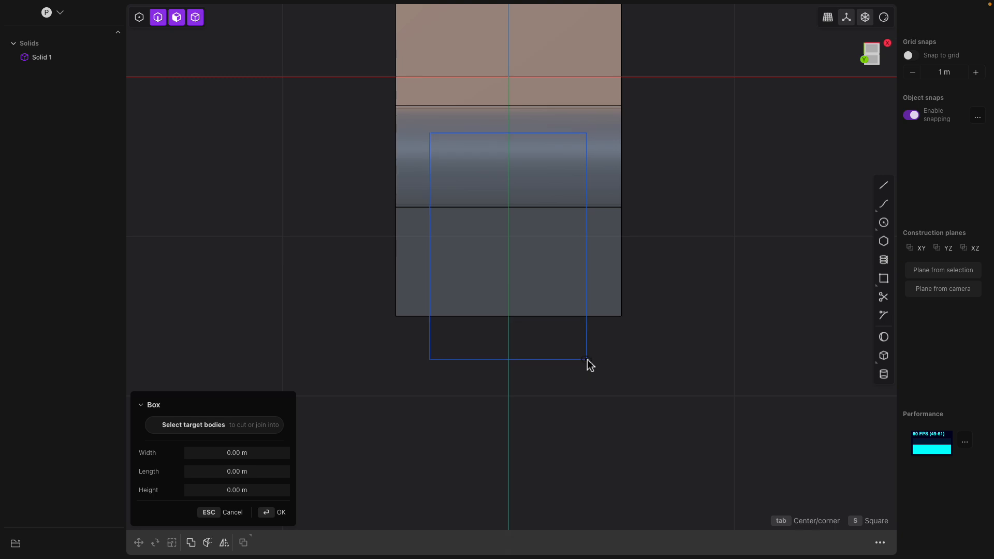
click(586, 359)
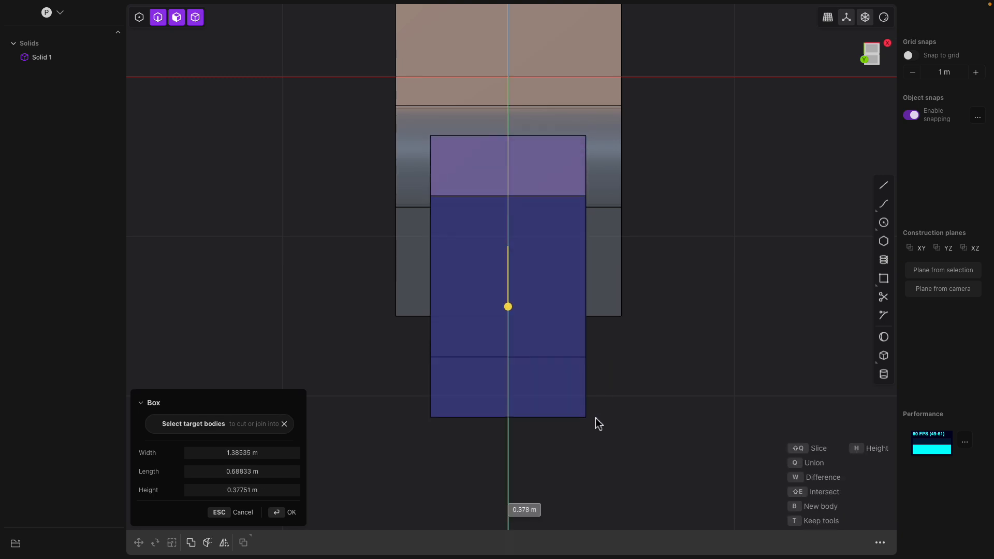
- Push the box about 0.442 m deep into the solid and create it as a separate new body
middle_drag(596, 418, 613, 318)
drag(613, 315, 446, 251)
middle_drag(446, 250, 606, 299)
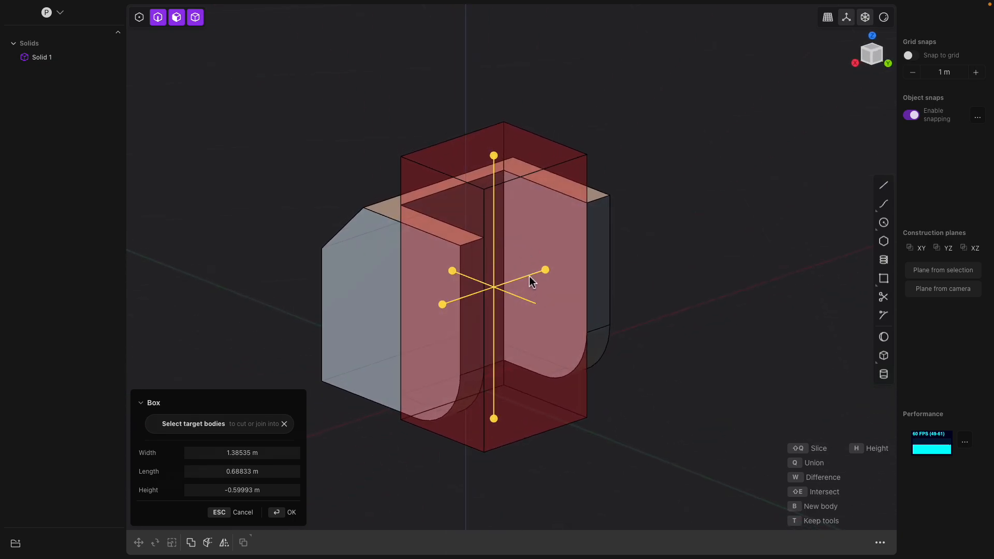
middle_drag(530, 278, 550, 282)
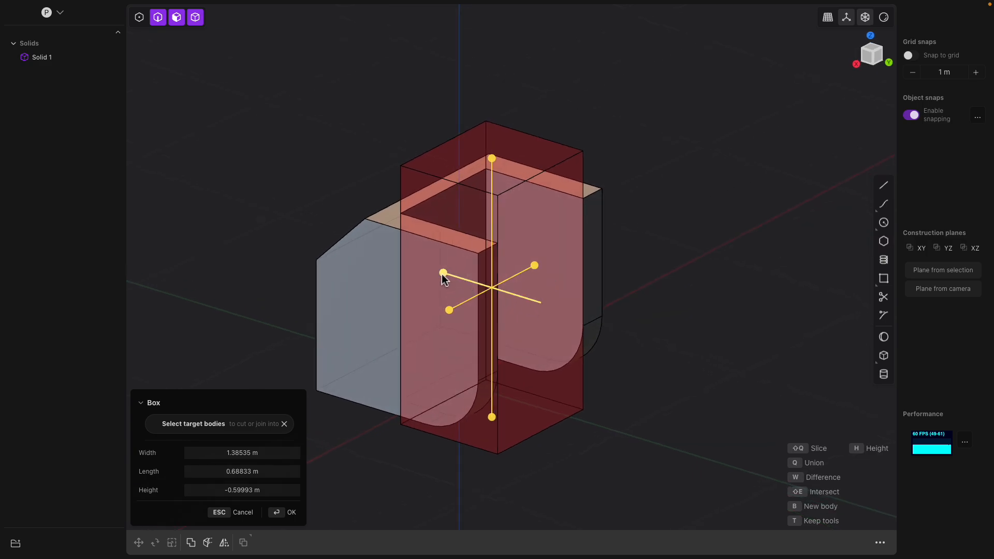
drag(443, 277, 469, 281)
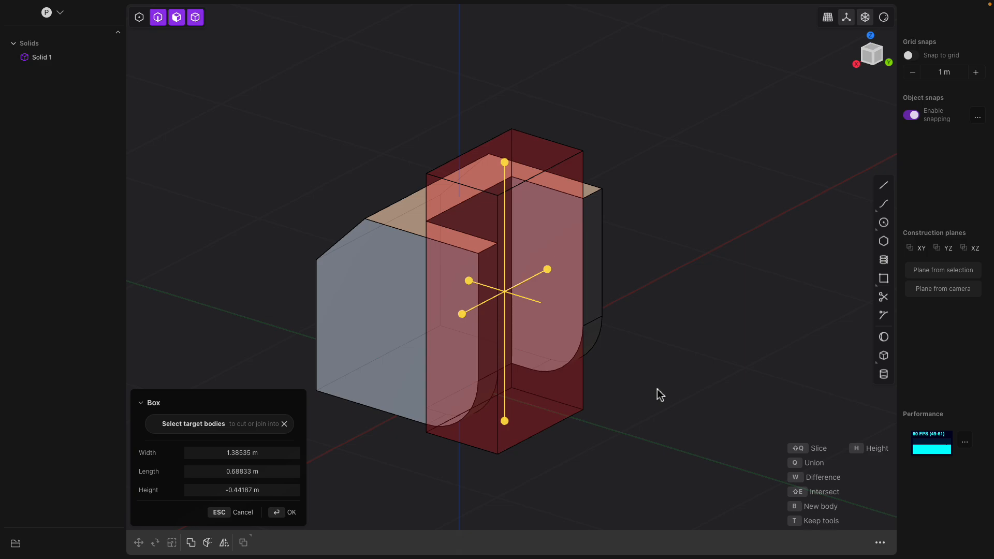
key(b)
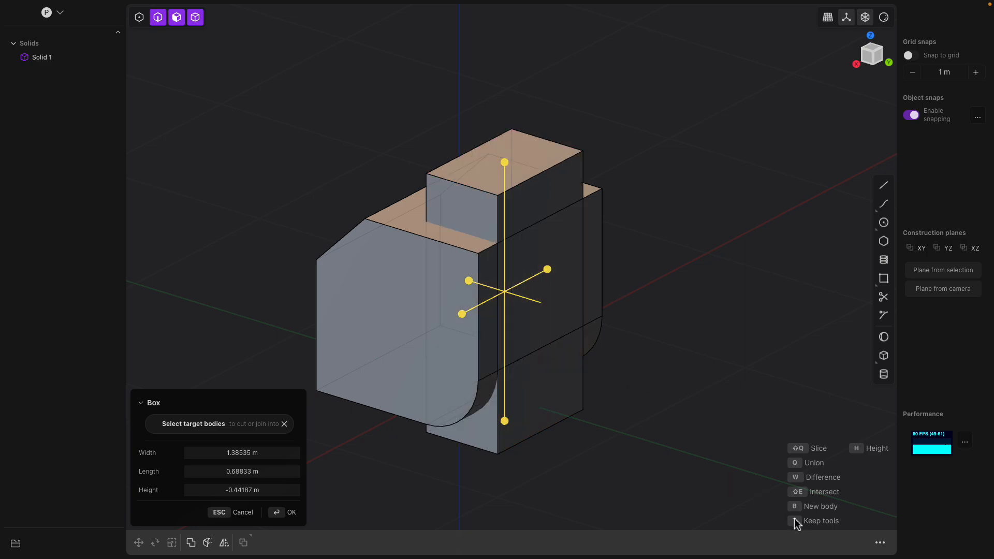
key(Return)
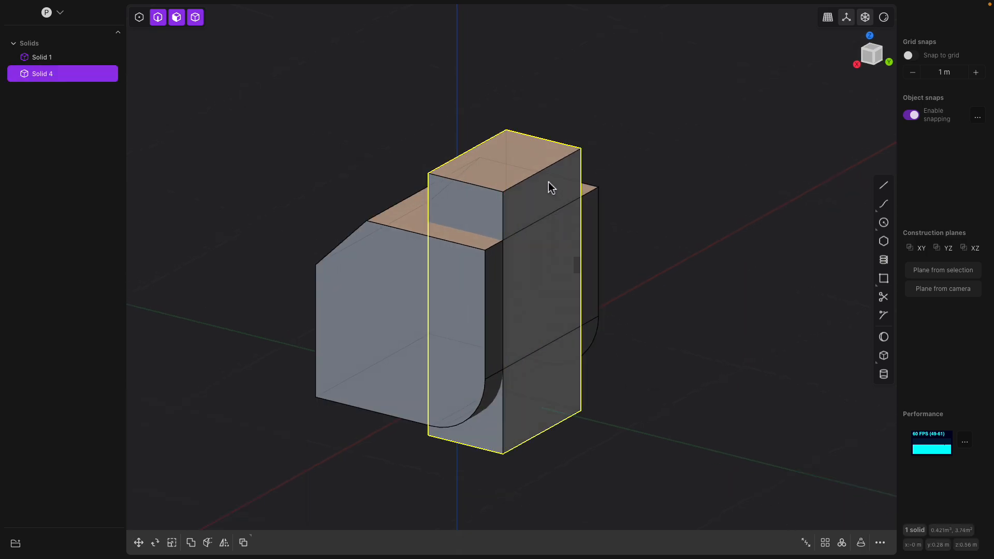
- Rotate the new box by 45 degrees about the X axis
click(550, 187)
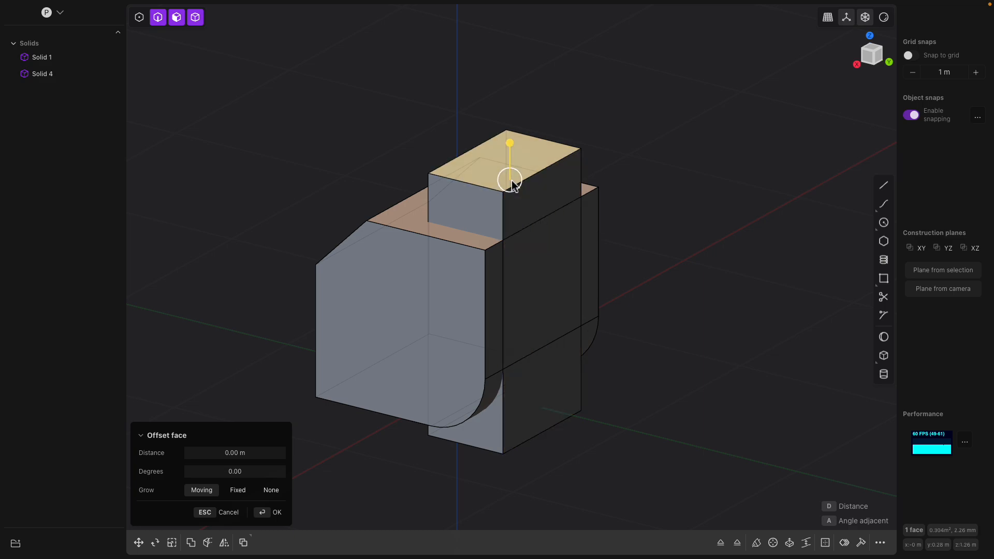
click(61, 74)
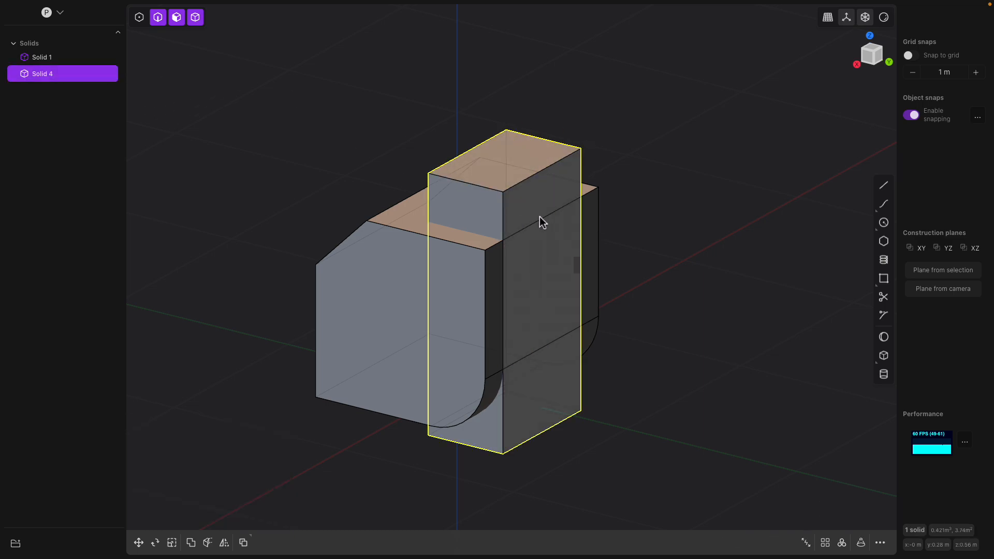
key(r)
drag(531, 280, 507, 267)
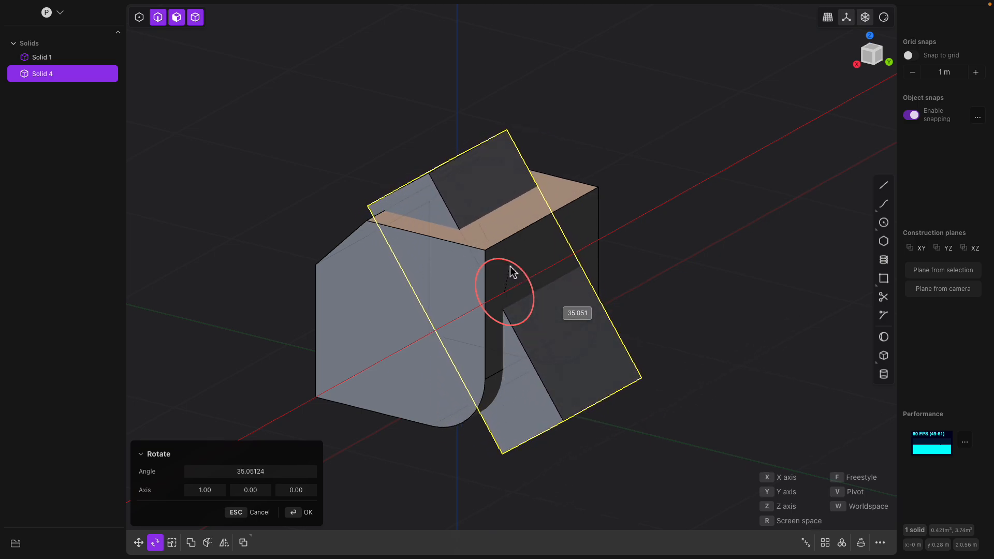
text(40)
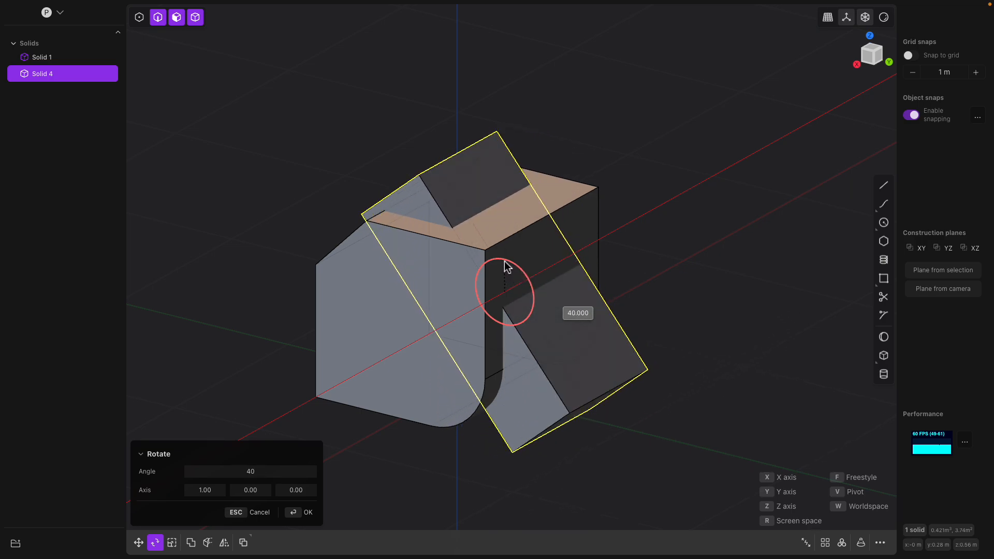
drag(508, 267, 504, 263)
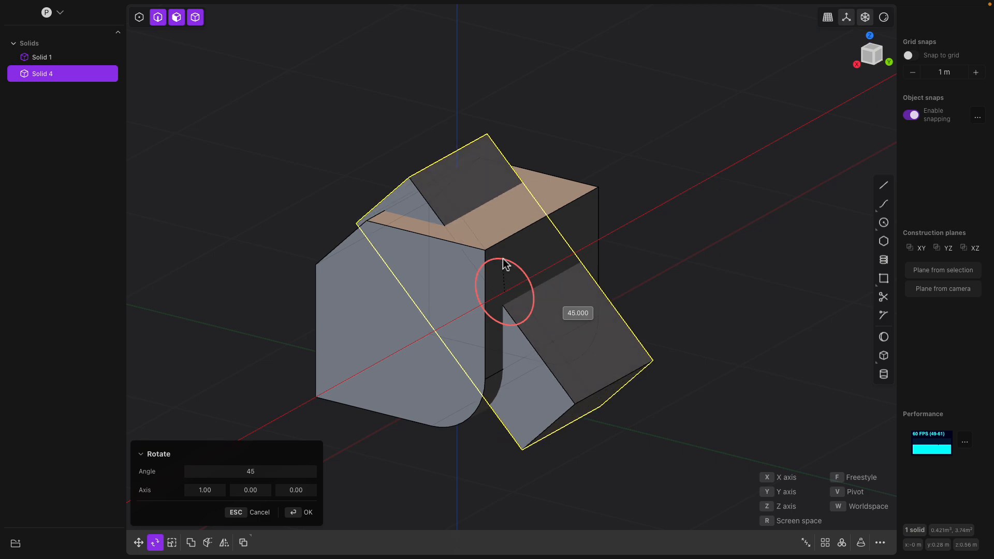
- Move the rotated box in the right view by about 0.191 m along Y and 0.289 m along Z
middle_drag(561, 264, 596, 244)
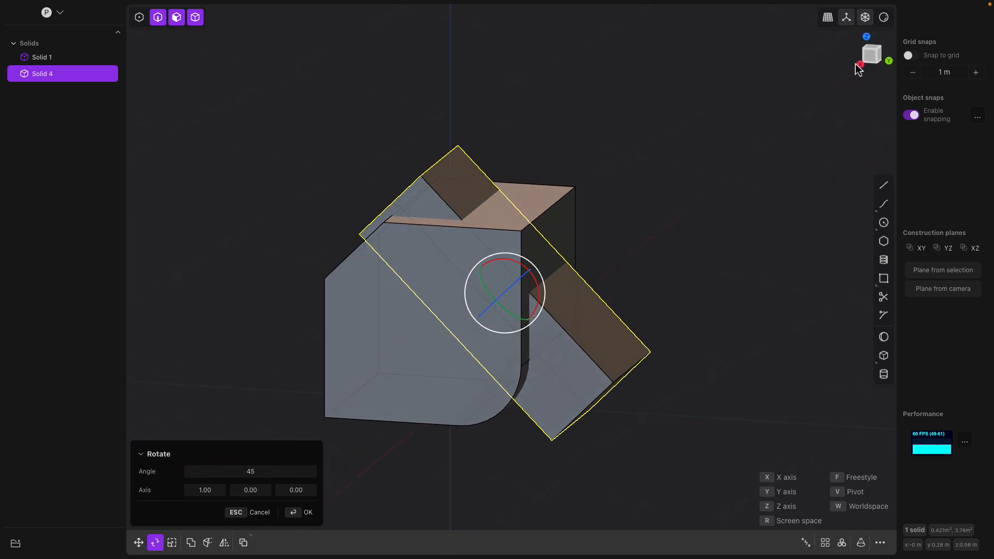
click(874, 58)
key(g)
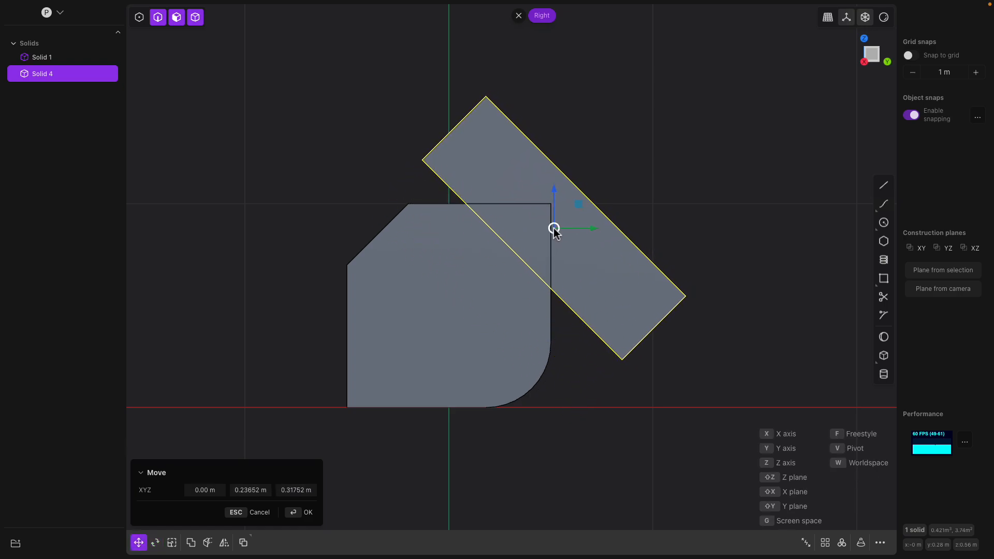
middle_drag(544, 233, 505, 248)
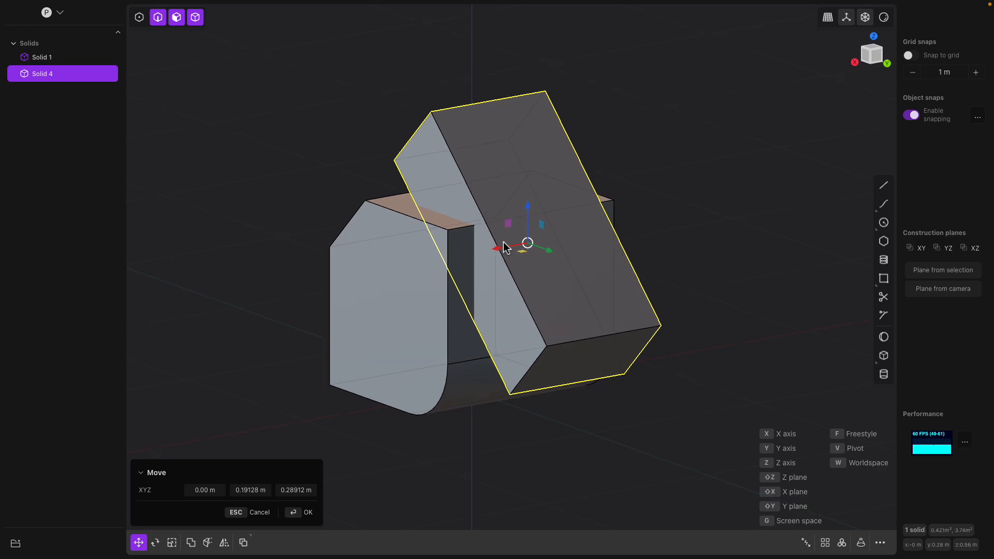
right_click(380, 250)
- Subtract the rotated box body from the filleted main block
key(ctrl+a)
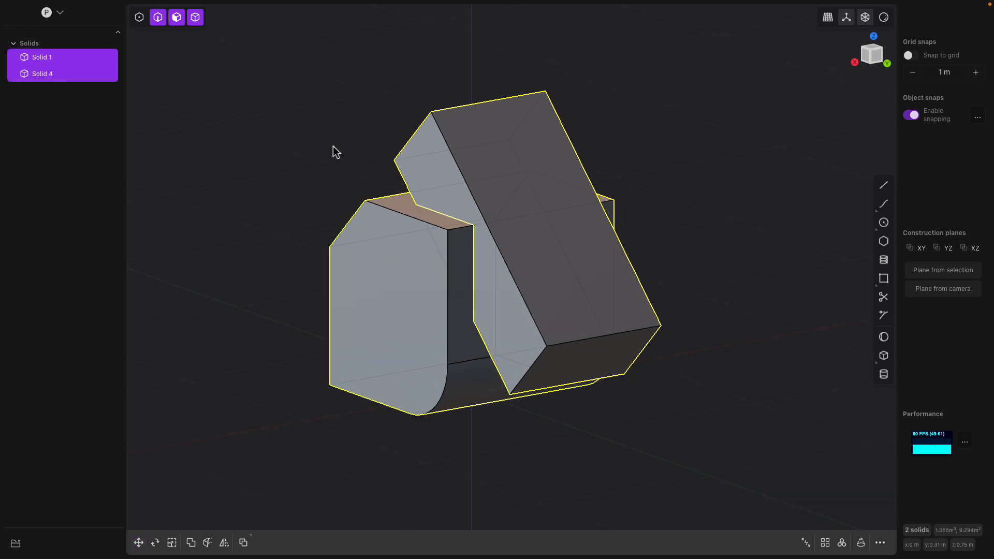
click(334, 148)
click(377, 227)
middle_drag(401, 223, 417, 220)
shift+click(433, 163)
key(q)
middle_drag(432, 162, 608, 216)
right_click(623, 195)
- Offset the sloped face inside the notch by about -0.064 m
click(504, 254)
mouse_move(504, 259)
middle_down()
mouse_move(444, 249)
mouse_move(516, 260)
middle_up()
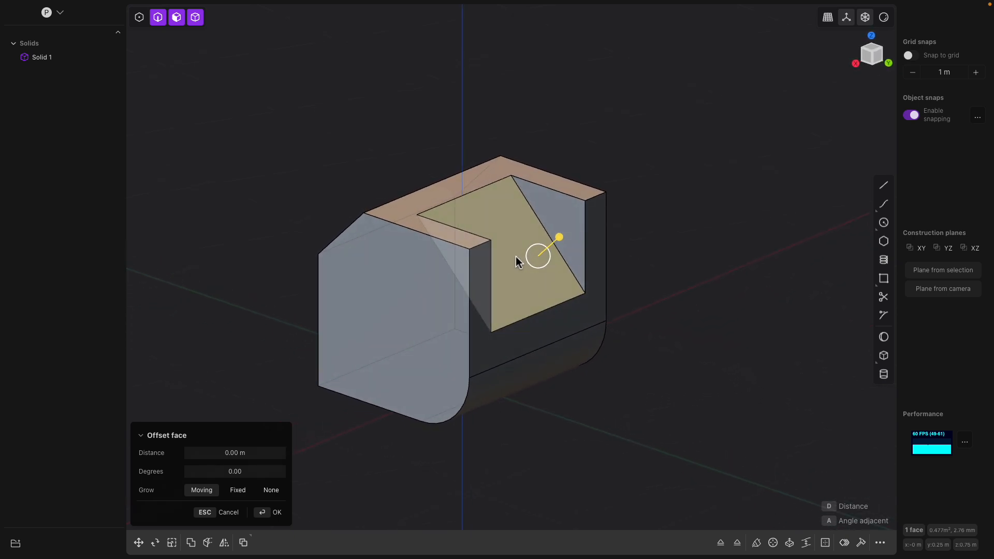
drag(536, 217, 550, 250)
middle_drag(550, 250, 422, 238)
shift+middle_drag(579, 296, 532, 277)
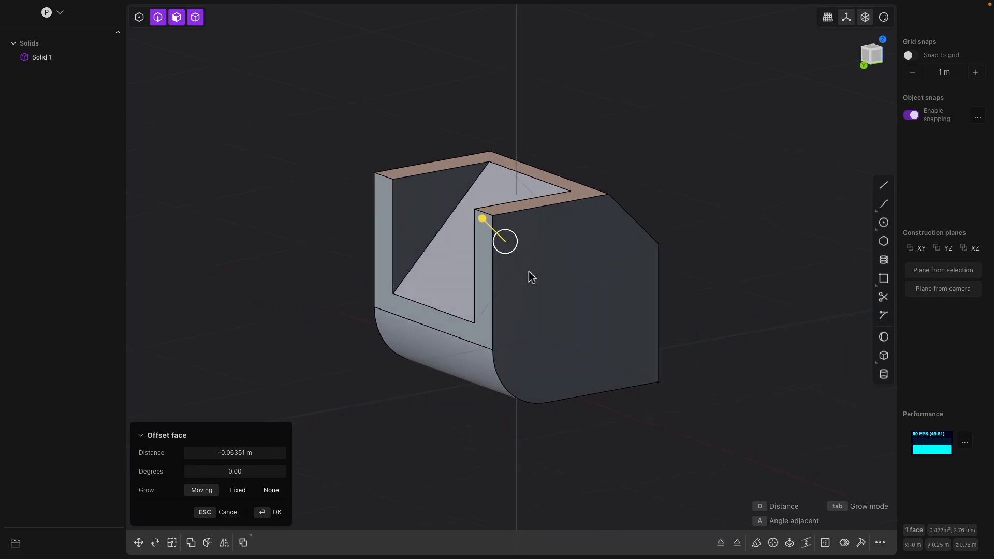
middle_drag(476, 242, 509, 250)
key(Return)
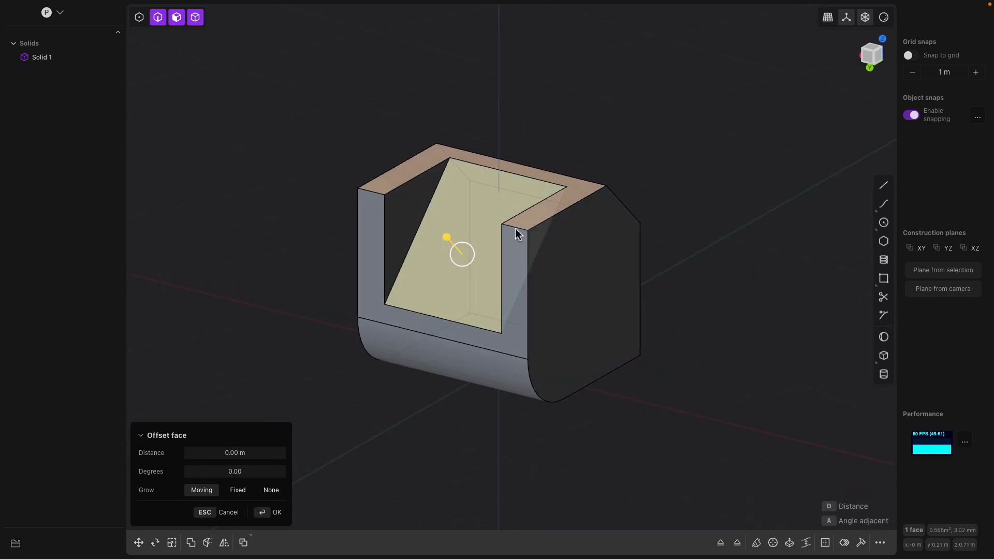
- Fillet the upper front edges of both arms beside the notch by about 0.318 m
click(515, 228)
drag(371, 194, 333, 184)
middle_drag(455, 247, 448, 240)
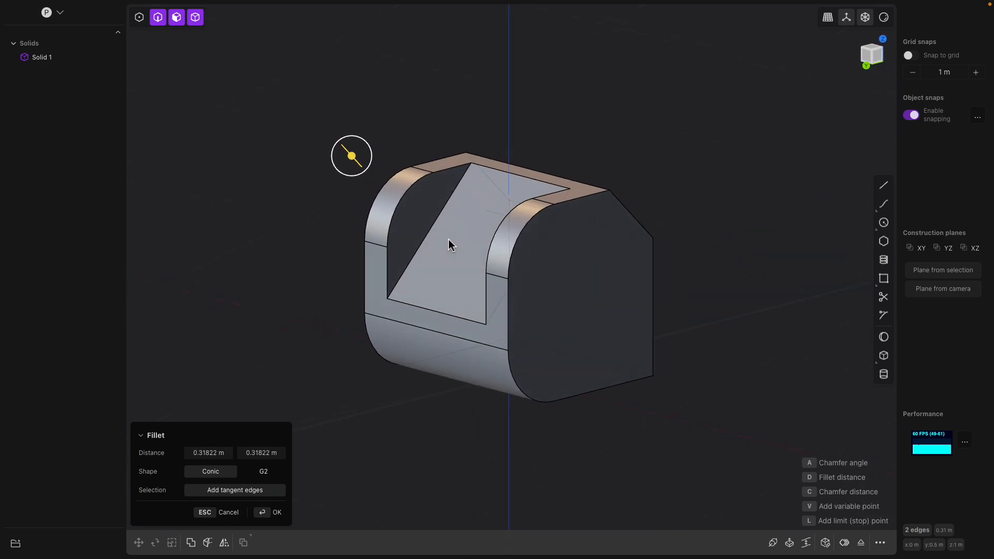
right_click(557, 310)
- Offset the outline of the flat side face inward by about 0.126 m with round gap fill
click(564, 312)
middle_drag(612, 327, 596, 324)
key(o)
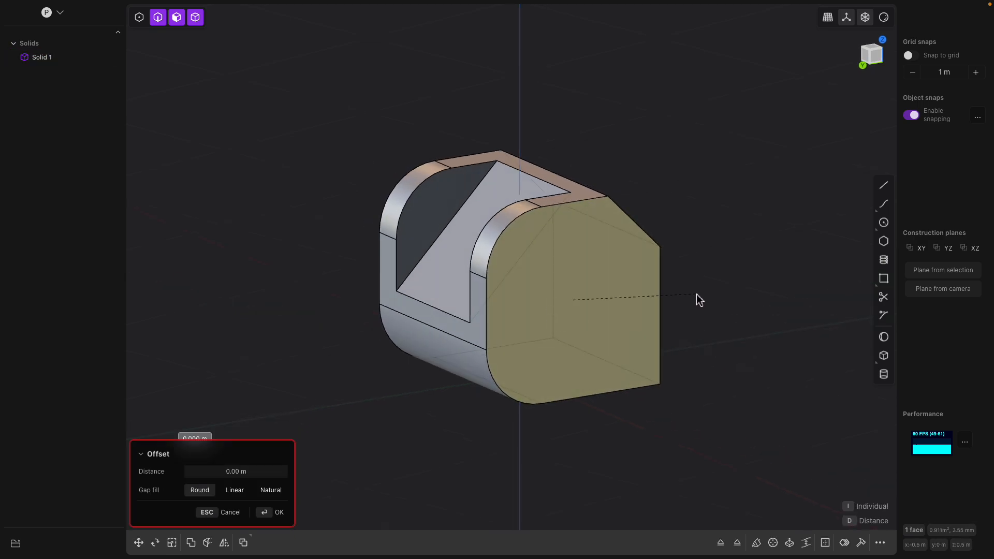
click(726, 301)
middle_drag(726, 302, 712, 299)
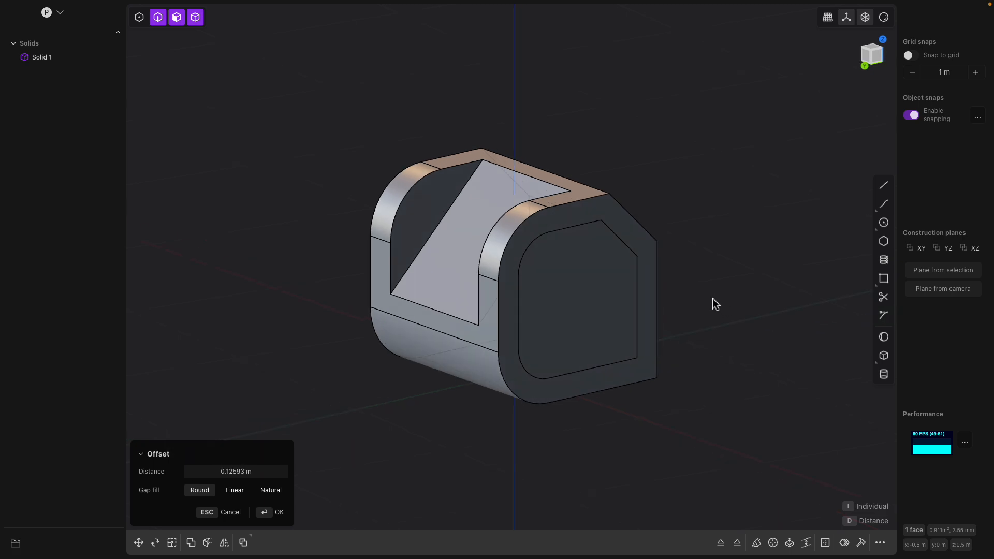
key(Return)
- Push the inset region of the side face through the whole block to hollow it out
click(619, 314)
middle_drag(619, 314, 647, 310)
drag(628, 293, 337, 266)
middle_drag(337, 266, 456, 265)
key(Return)
- Offset the remaining sloped sill of the front notch downward, close to the lower fillet
click(519, 318)
shift+middle_drag(534, 308, 572, 288)
click(551, 287)
drag(586, 264, 577, 281)
middle_drag(552, 247, 610, 225)
middle_drag(446, 291, 443, 291)
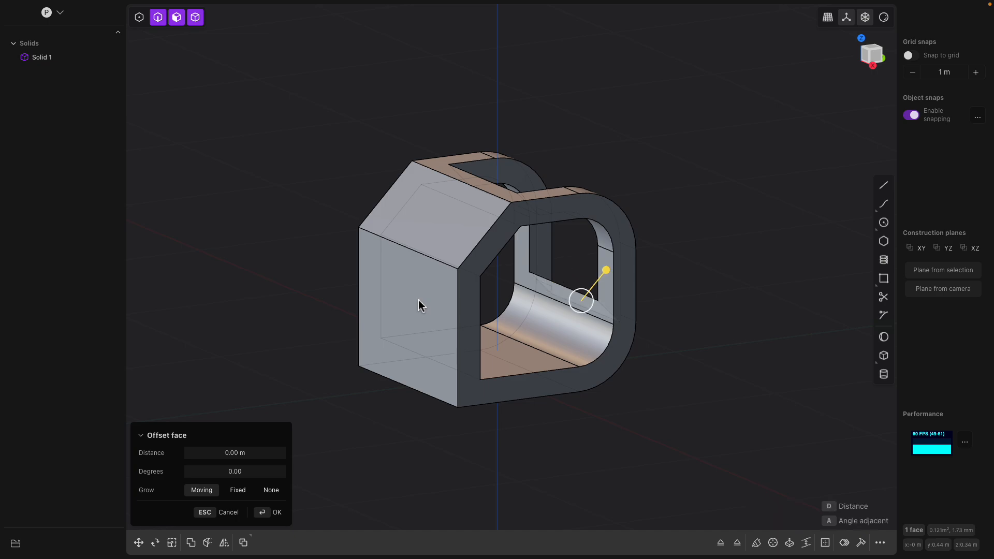
middle_drag(428, 306, 555, 285)
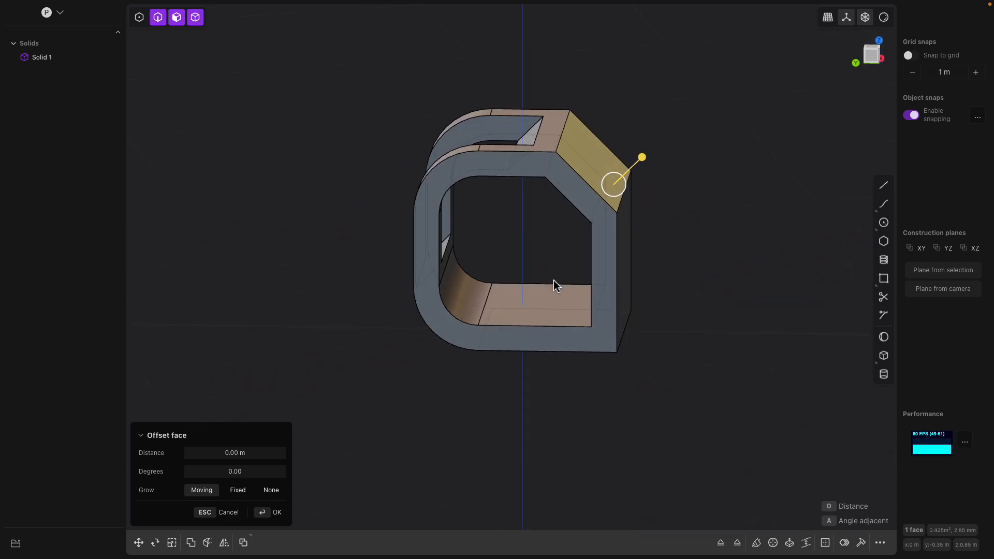
click(551, 308)
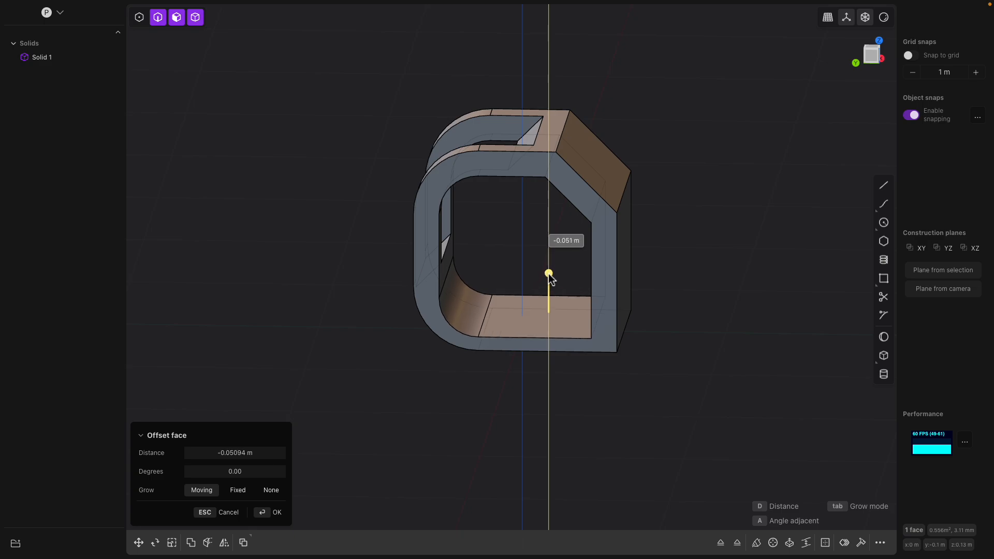
middle_drag(549, 280, 550, 263)
scroll(550, 265, up, 2)
key(Escape)
- Offset the hollow's inner back face slightly outward to thin the back wall
click(549, 302)
middle_drag(552, 297, 554, 241)
click(590, 256)
click(599, 260)
click(613, 262)
click(597, 247)
mouse_move(554, 241)
mouse_down()
mouse_move(542, 243)
mouse_move(570, 243)
mouse_move(547, 247)
mouse_up()
middle_drag(543, 247, 502, 267)
- Save the model in the _PLASTICITY_DOCUME... folder under a name beginning with "random_"
key(super+s)
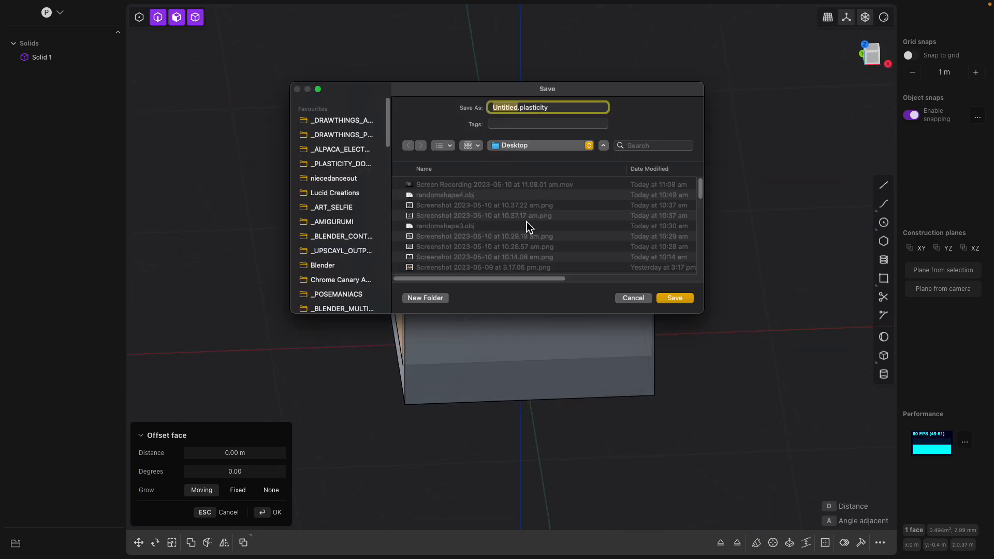
click(340, 165)
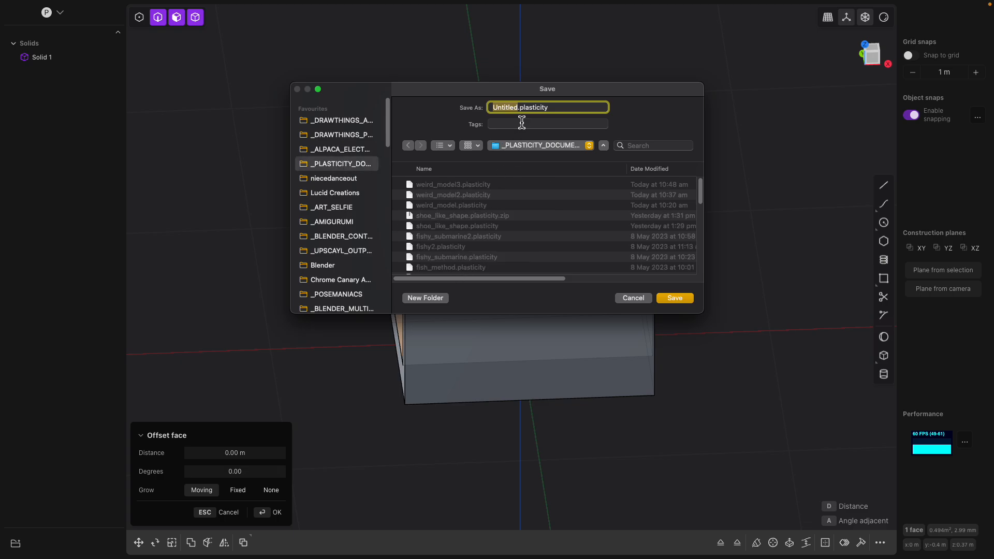
text(random_)
key(Return)
mouse_move(539, 180)
middle_down()
mouse_move(614, 169)
mouse_move(596, 170)
mouse_move(530, 133)
mouse_move(545, 180)
middle_up()
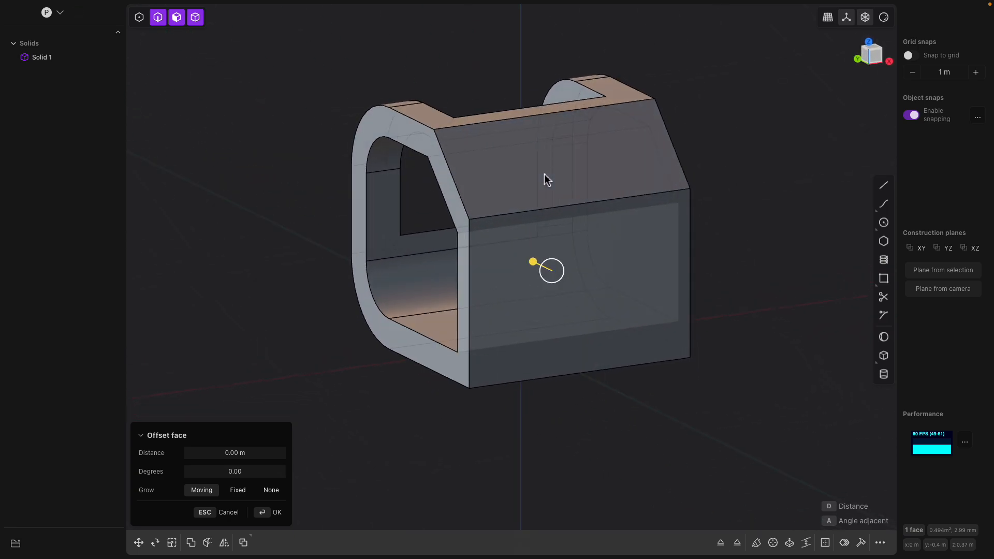
click(519, 135)
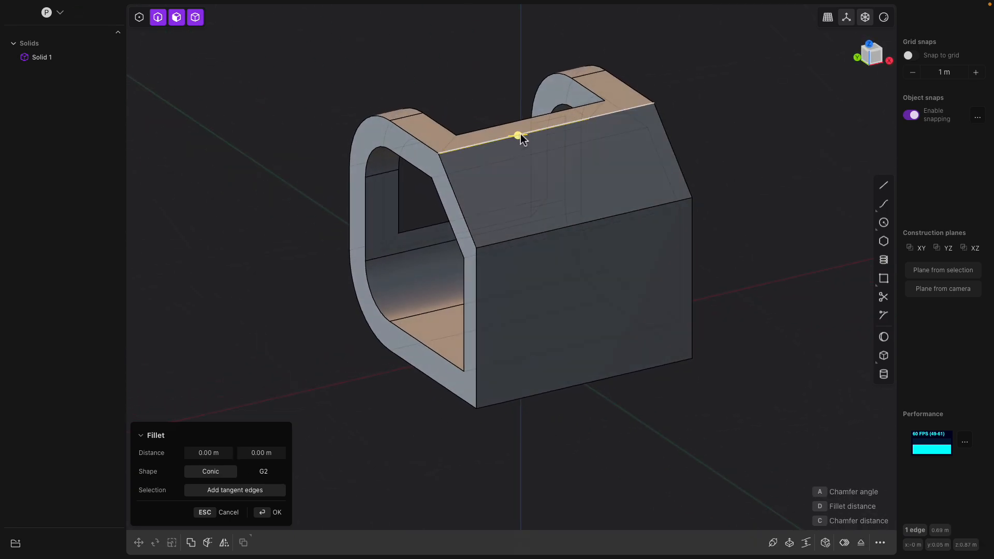
middle_drag(479, 152, 539, 133)
click(542, 189)
key(Escape)
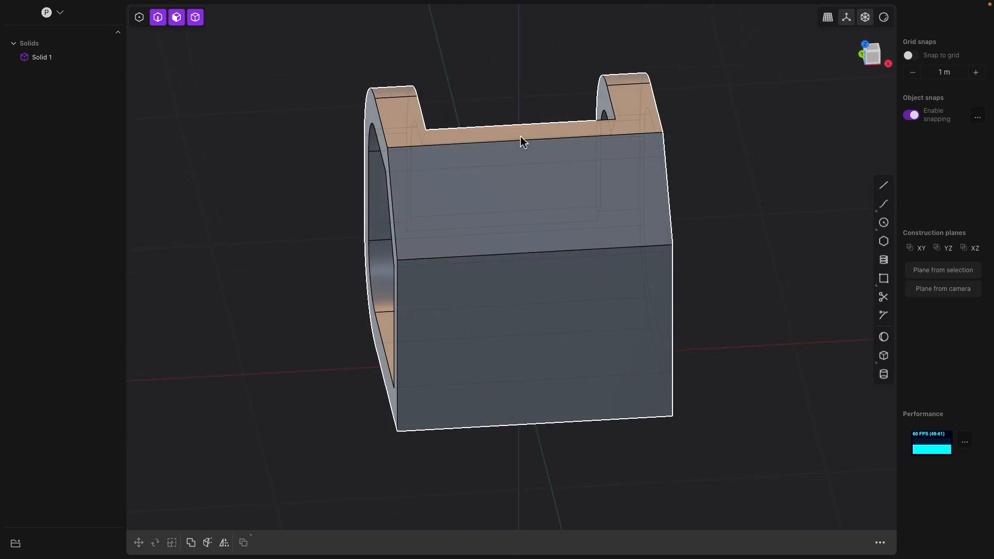
click(539, 253)
click(541, 251)
middle_drag(541, 251, 577, 243)
scroll(542, 246, up, 2)
key(space)
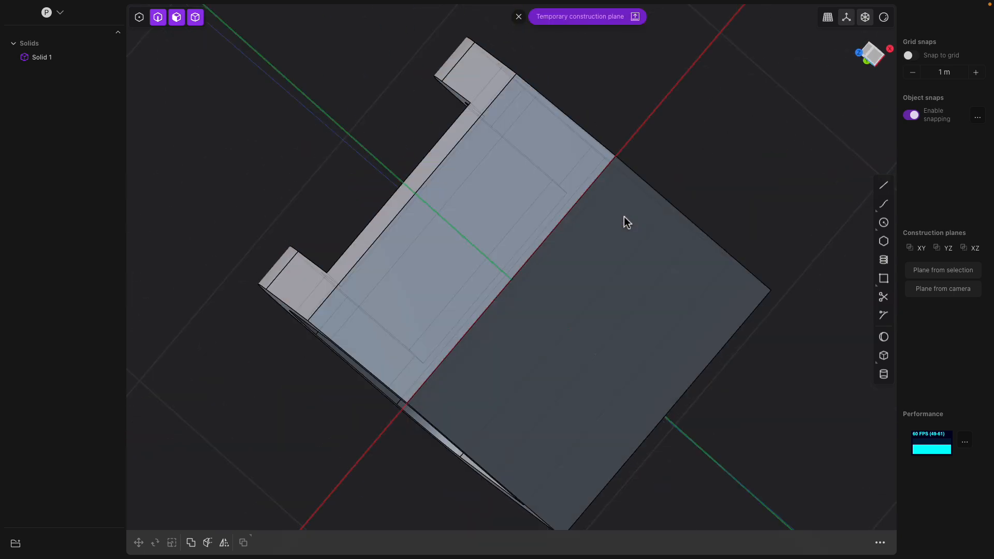
middle_drag(534, 271, 543, 240)
click(539, 251)
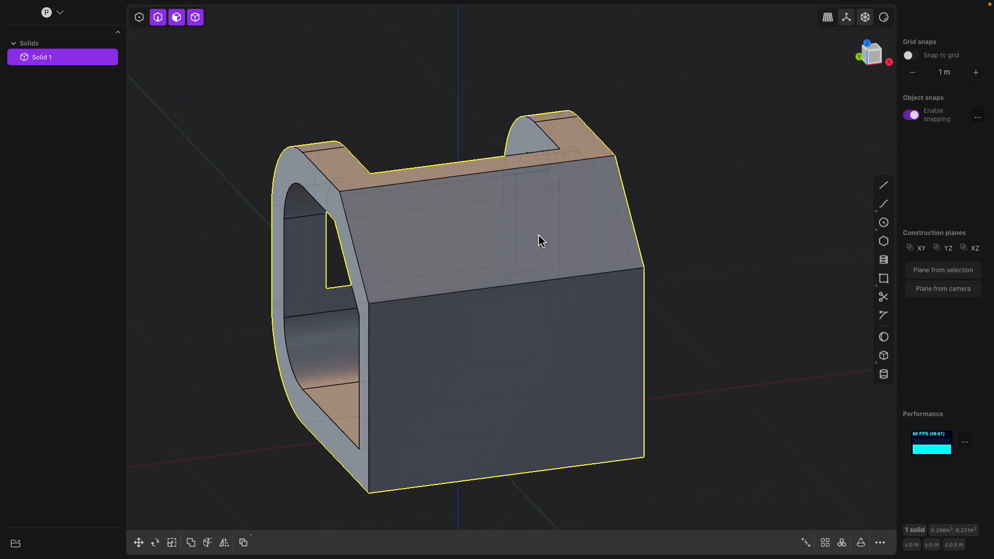
- Set a temporary construction plane on the sloped back face and draw a centered box on it, about 0.784 m by 0.454 m and 1 m high
click(521, 220)
key(space)
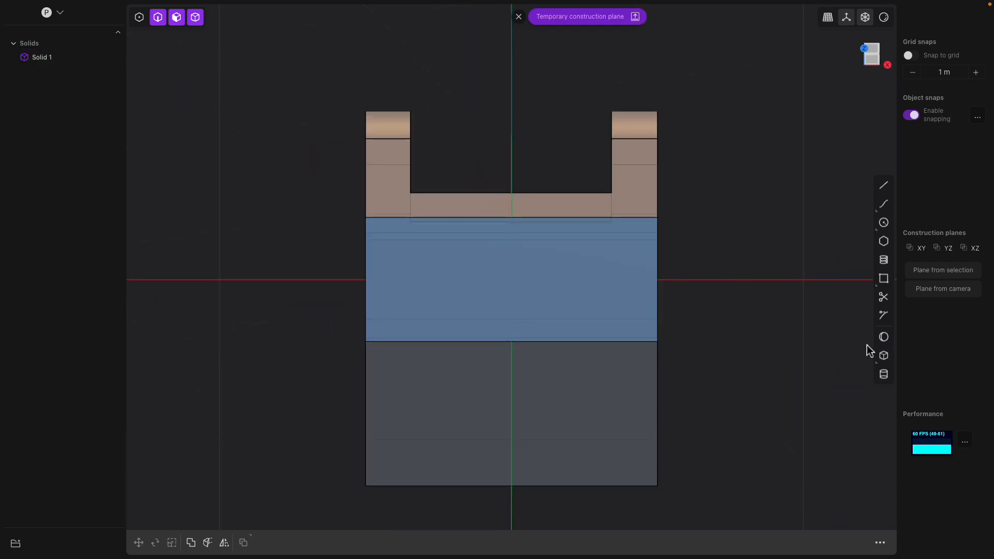
click(884, 356)
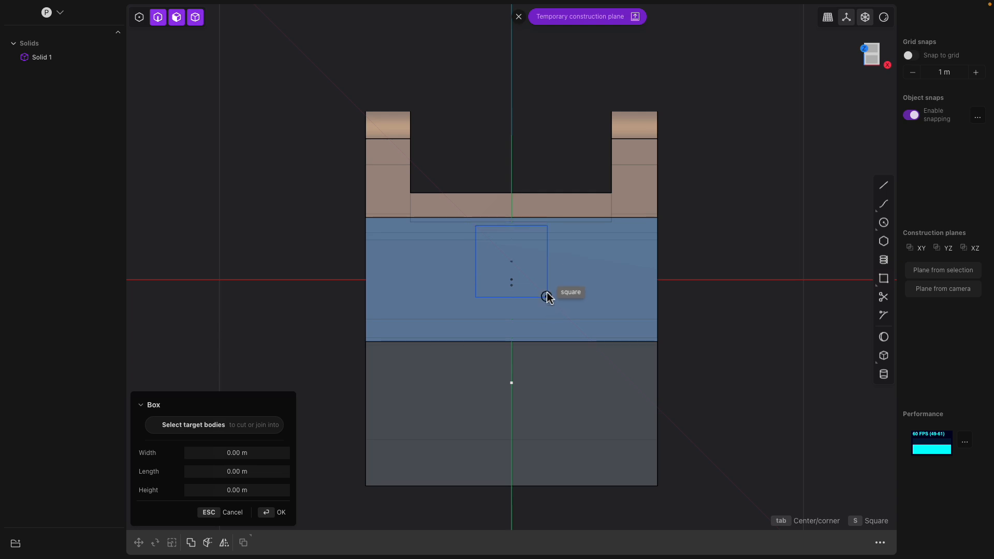
click(578, 376)
middle_drag(584, 270, 624, 274)
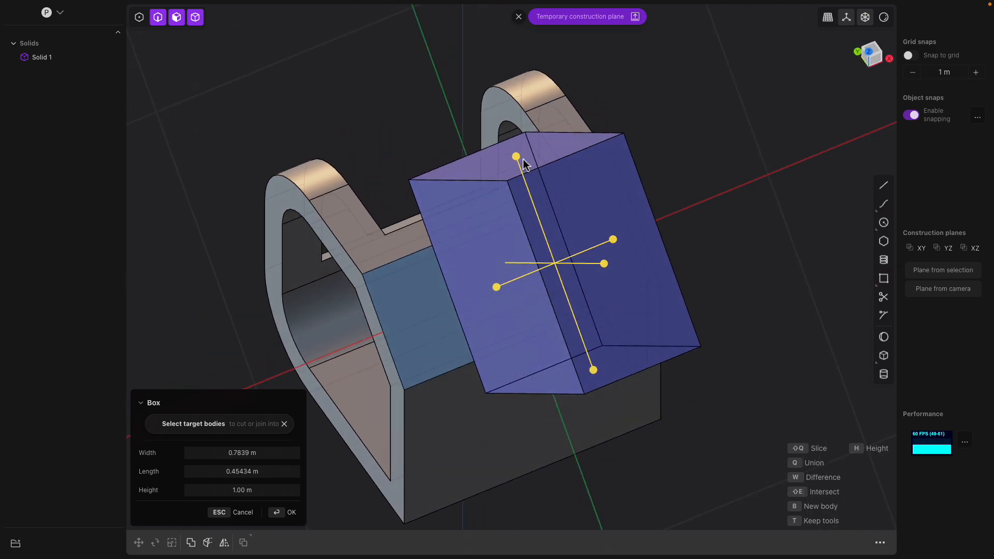
- Set the box's width to about 0.435 m and create it as a separate new body
drag(518, 163, 562, 303)
middle_drag(561, 302, 558, 261)
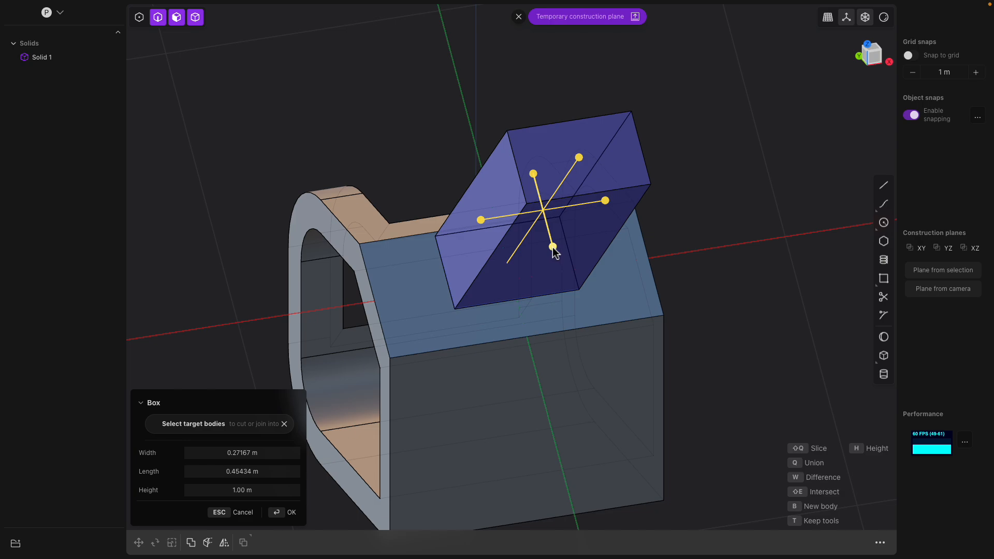
drag(552, 249, 565, 296)
middle_drag(564, 297, 585, 247)
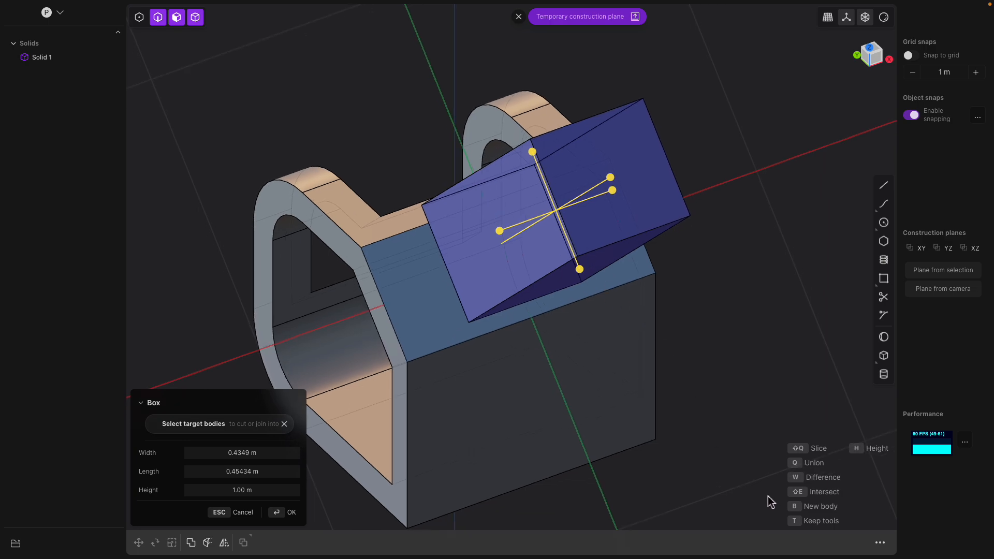
middle_drag(630, 373, 607, 297)
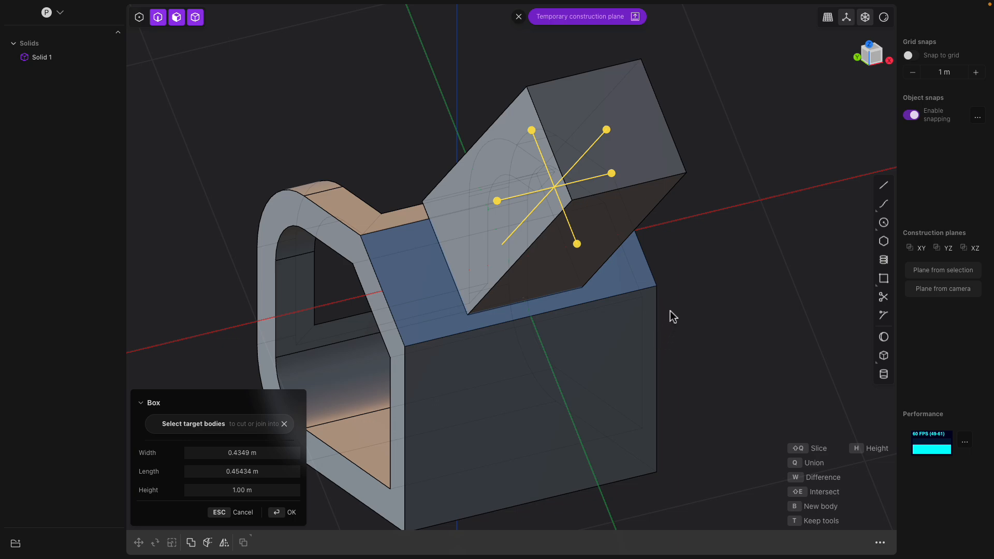
key(Return)
- Offset the new box's lower side face outward by about 0.188 m and its upper side face inward
click(591, 233)
middle_drag(592, 234, 599, 266)
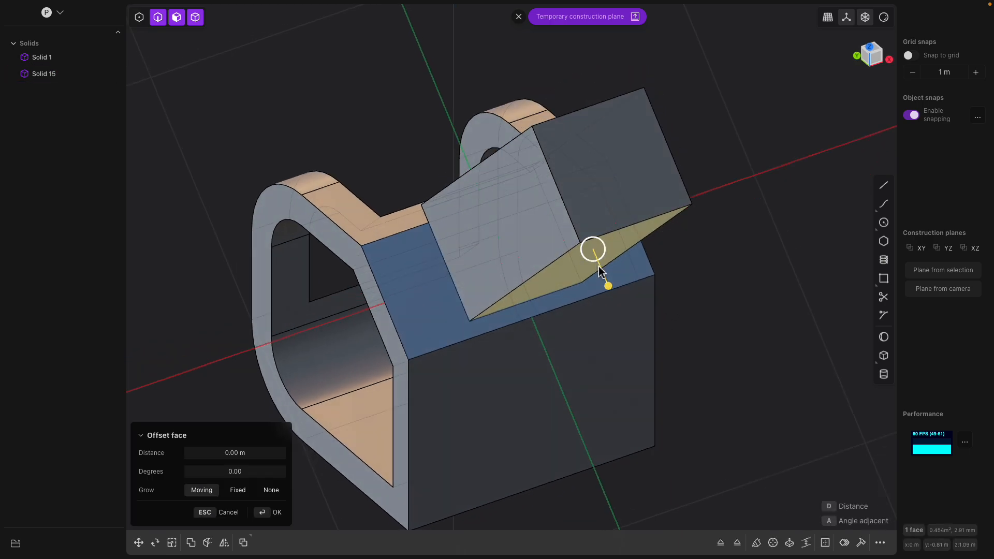
drag(607, 284, 630, 342)
middle_drag(631, 339, 524, 179)
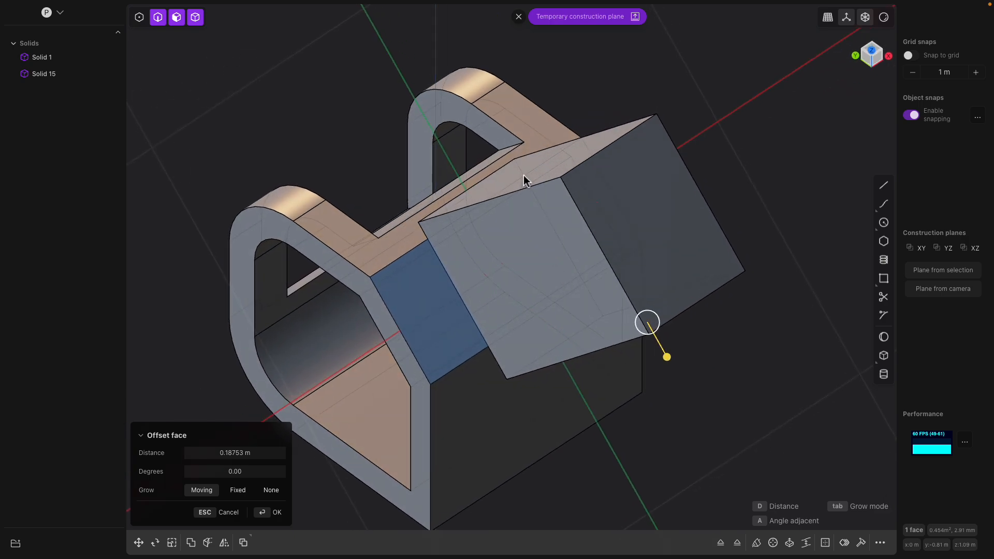
click(528, 174)
drag(509, 137, 522, 186)
middle_drag(522, 185, 620, 170)
- Offset the box's inner end face deeper into the block's hollow, past the back wall
middle_drag(696, 142, 550, 302)
click(561, 313)
click(563, 319)
drag(536, 348, 516, 364)
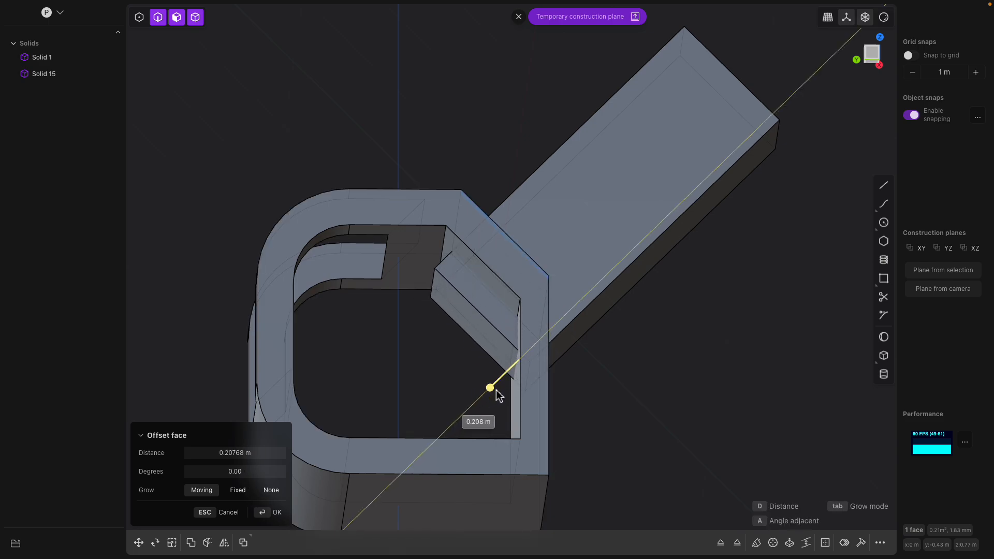
drag(499, 396, 480, 410)
- Extend the box's lower side face further down so it also cuts across the vertical back wall
middle_drag(467, 415, 536, 275)
click(543, 273)
drag(569, 291, 654, 446)
middle_drag(654, 446, 481, 230)
- Subtract the tilted box from the hollow block to cut an opening through the sloped and back walls
click(443, 137)
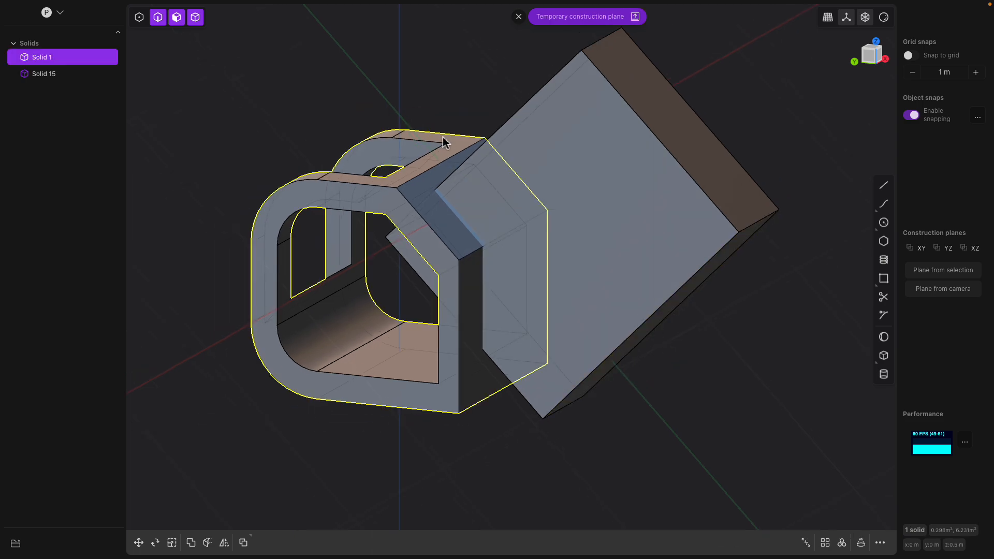
shift+click(529, 142)
key(q)
middle_drag(529, 141, 460, 162)
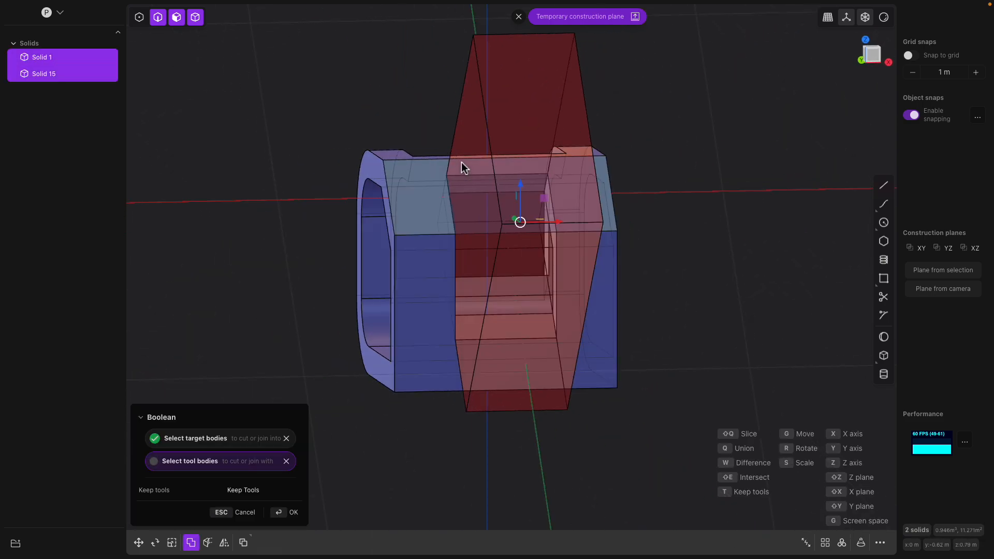
middle_drag(644, 192, 489, 312)
key(Return)
- Offset the hollow's inner floor face downward to thin the bottom wall
click(495, 347)
drag(496, 325, 495, 350)
middle_drag(568, 331, 525, 349)
drag(524, 350, 527, 344)
middle_drag(452, 260, 571, 330)
- Chamfer the inner edge of the back opening's sloped sill by about 0.039 m
click(606, 333)
mouse_move(620, 307)
mouse_down()
mouse_move(627, 302)
mouse_move(607, 333)
mouse_move(646, 282)
mouse_move(615, 324)
mouse_move(638, 302)
mouse_move(621, 336)
mouse_move(636, 311)
mouse_up()
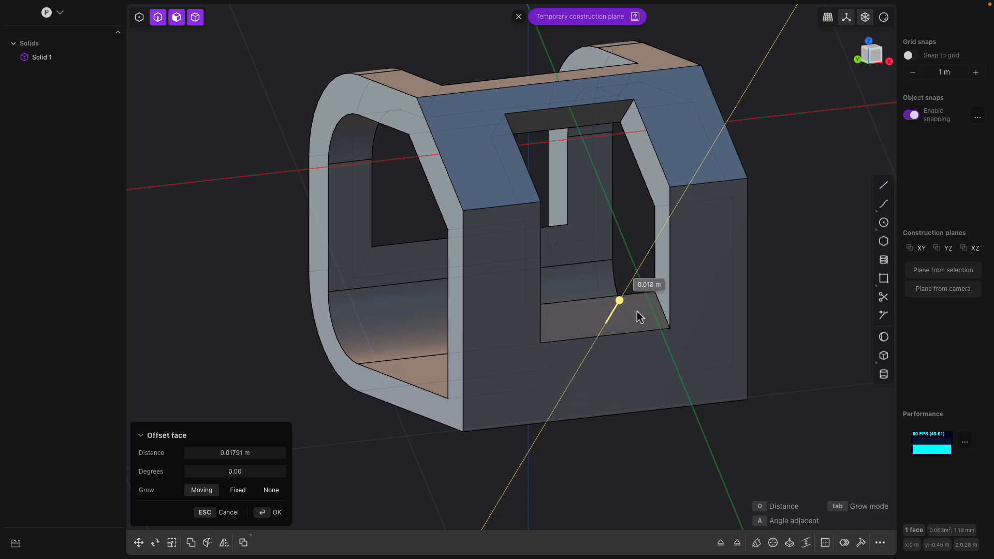
middle_drag(635, 319, 573, 273)
click(538, 267)
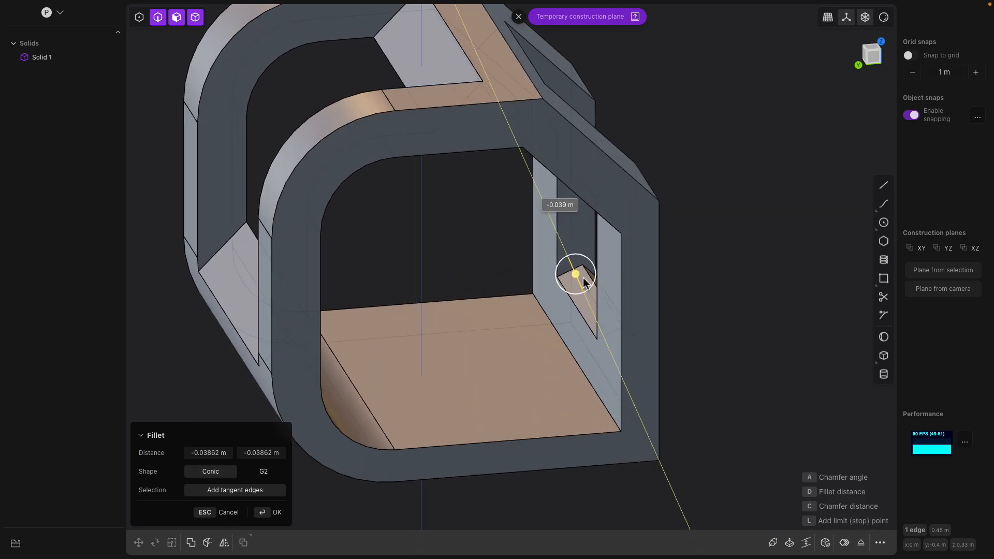
scroll(509, 224, up, 5)
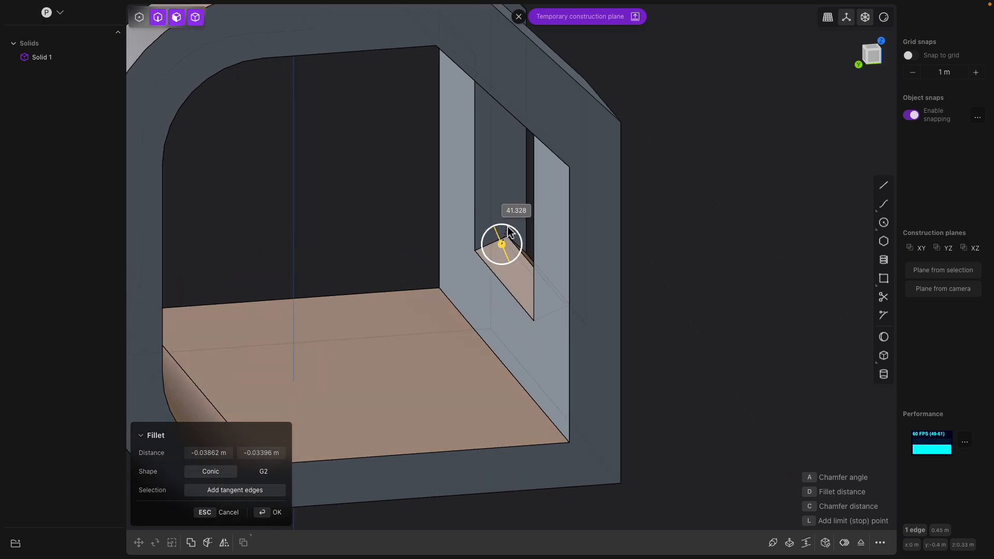
middle_drag(545, 241, 439, 186)
scroll(480, 248, down, 1)
key(Return)
scroll(471, 235, down, 3)
- Fillet all inner and outer edges of the two side faces with a small radius
click(441, 211)
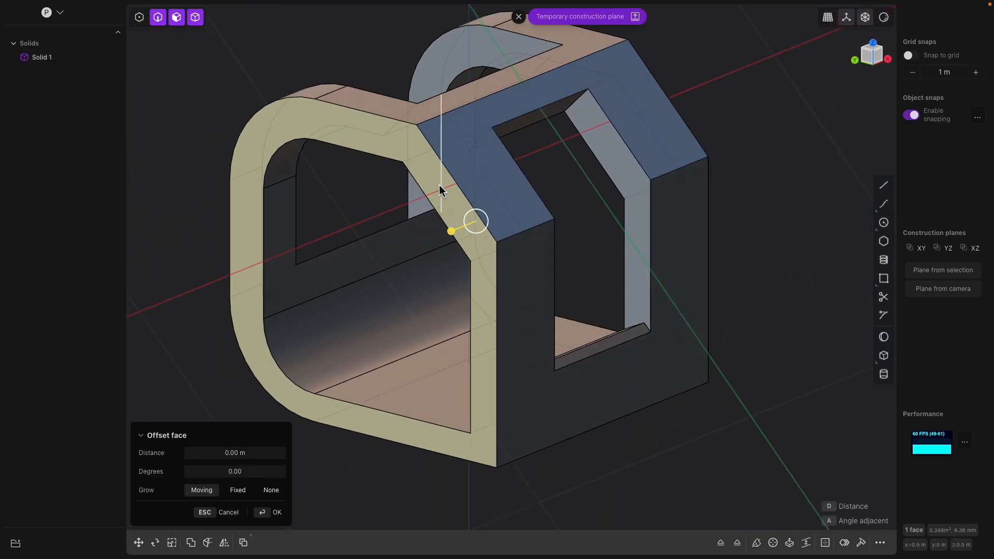
middle_drag(483, 222, 545, 204)
click(529, 184)
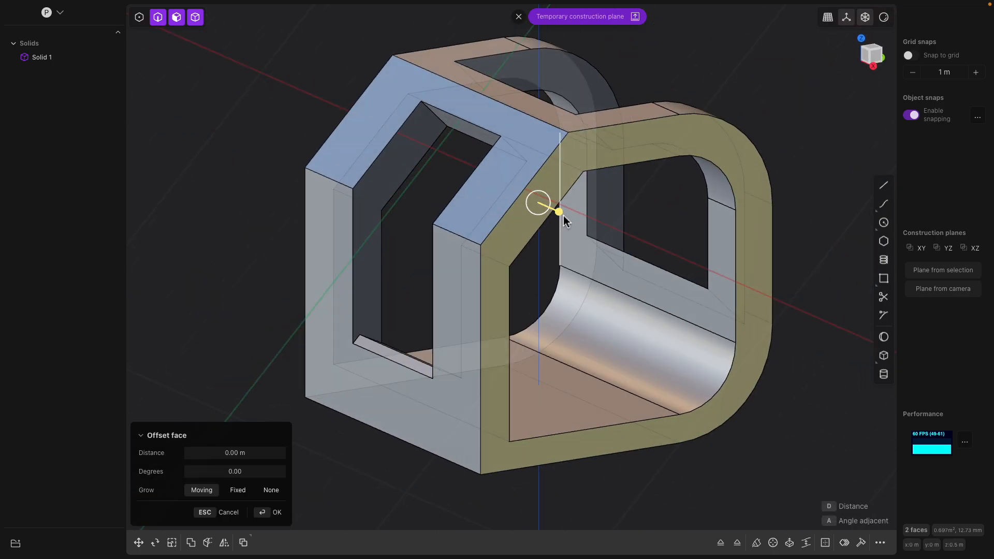
key(f)
middle_drag(580, 178, 547, 268)
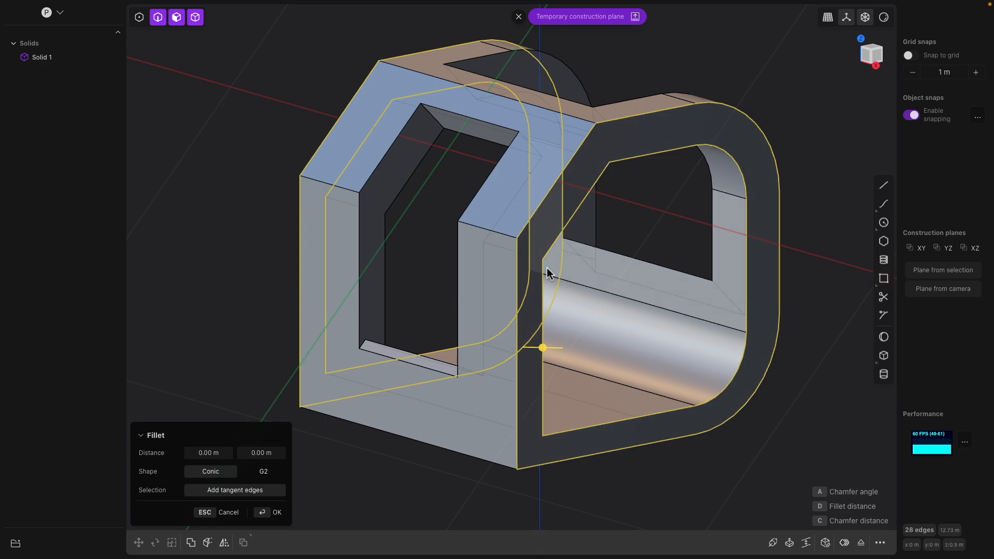
drag(543, 348, 554, 345)
middle_drag(555, 346, 361, 262)
click(387, 243)
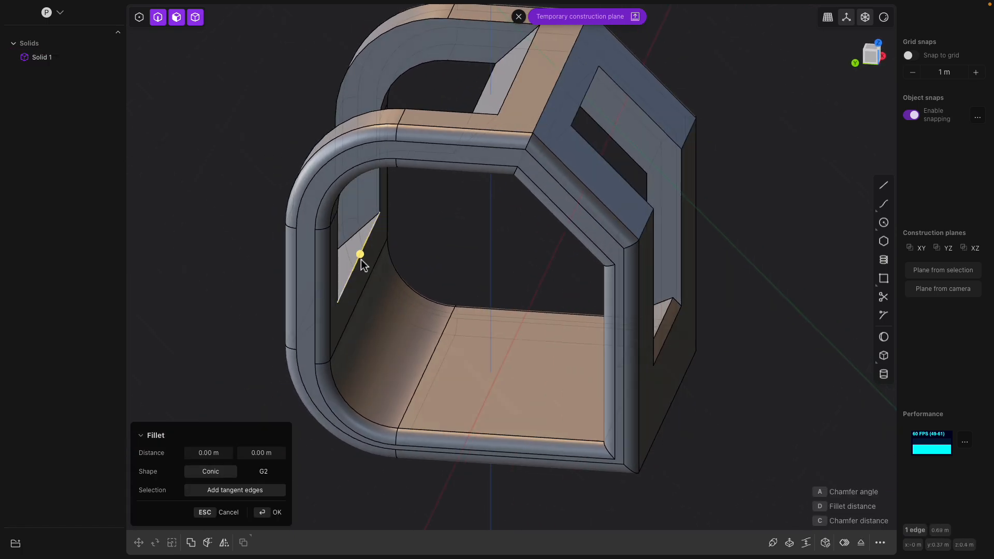
- Chamfer the inner edge of the back opening's lower sill by about 0.038 m
drag(438, 314, 405, 298)
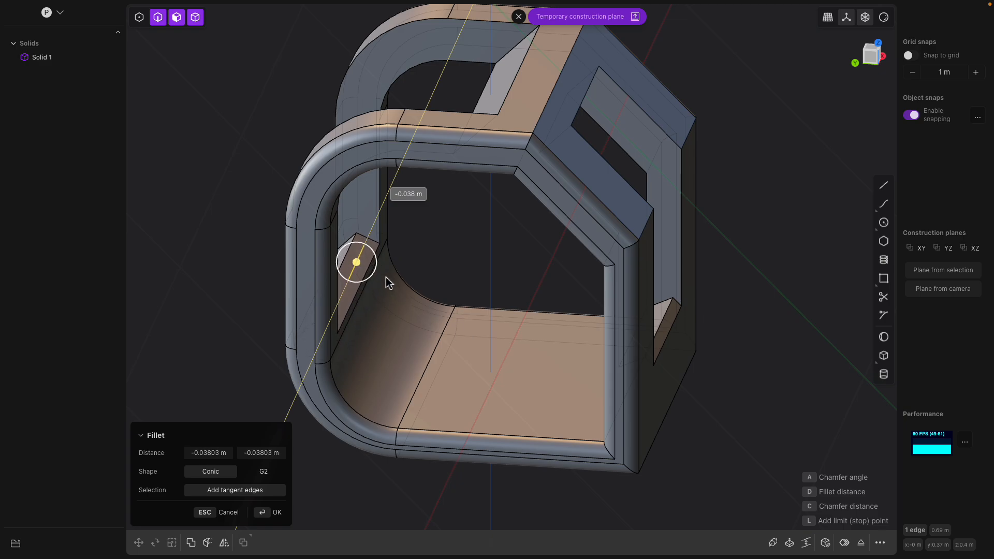
middle_drag(397, 286, 573, 311)
key(Return)
- Try to fillet the front opening's lower outer edge by about 0.138 m
click(577, 314)
key(f)
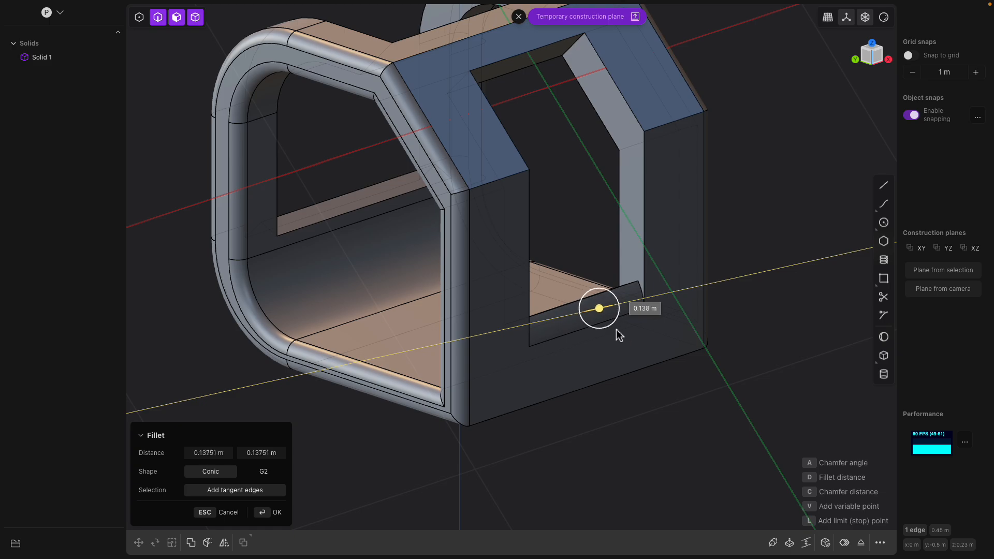
key(Return)
key(f)
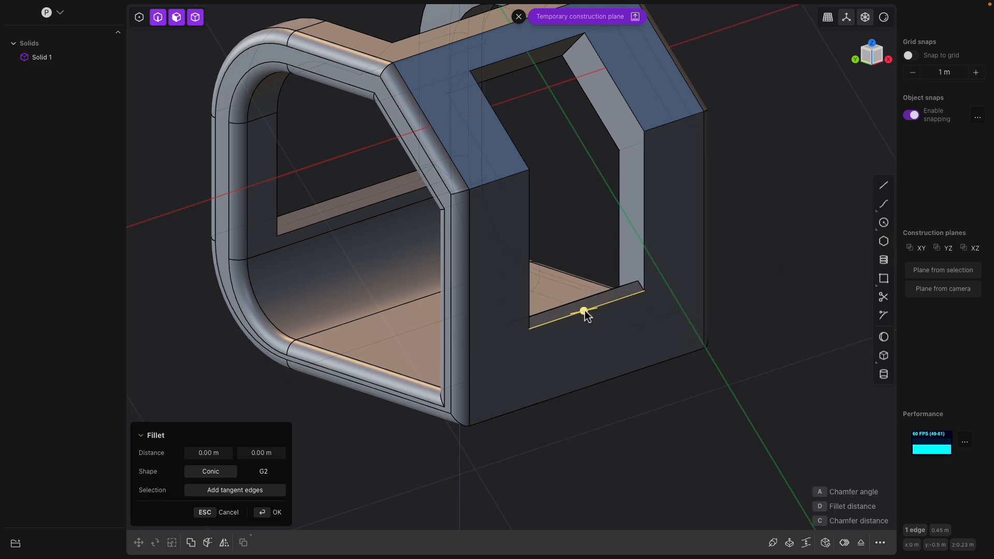
key(Escape)
- Offset the front opening's sill face by about -0.3 m so the opening cuts down through the floor
click(576, 303)
middle_drag(576, 306, 686, 311)
click(580, 265)
drag(567, 238, 586, 279)
middle_drag(583, 275, 573, 309)
key(Escape)
mouse_move(573, 310)
mouse_down()
mouse_move(597, 289)
mouse_move(570, 325)
mouse_up()
middle_drag(568, 325, 590, 268)
drag(564, 285, 571, 280)
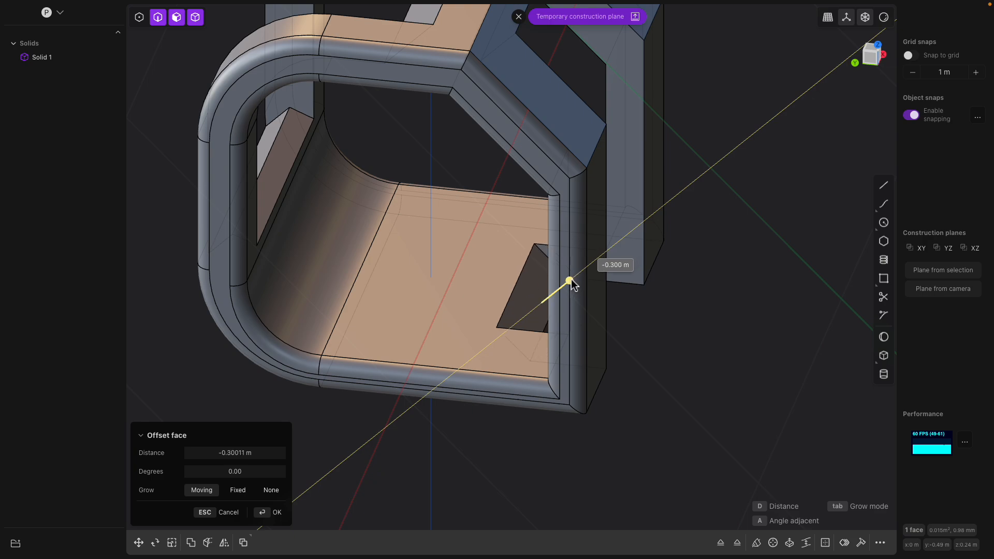
- Move the upper inner edge of the floor cutout toward the back wall to give the cutout a sloped end
middle_drag(586, 282, 534, 277)
click(527, 269)
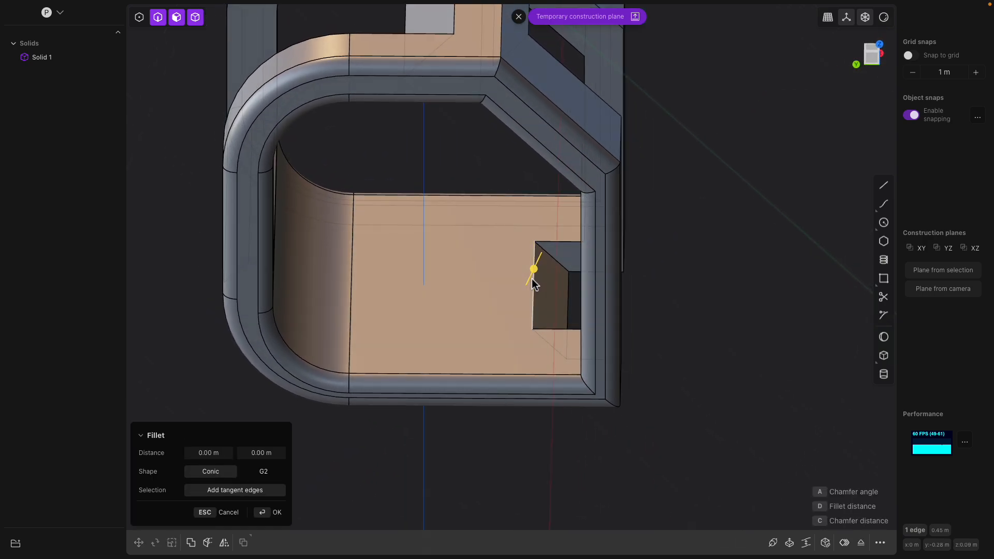
key(g)
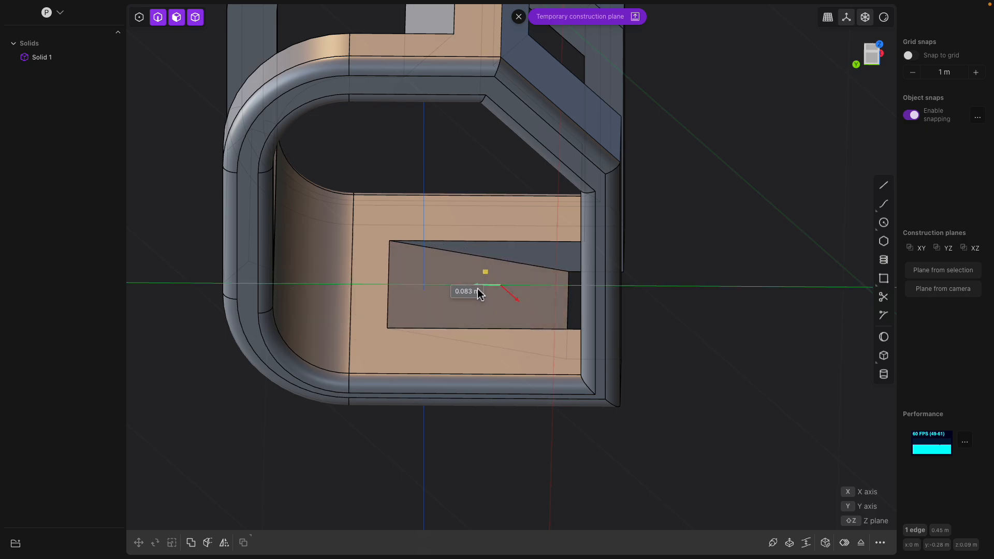
middle_drag(479, 294, 716, 346)
middle_drag(434, 210, 614, 185)
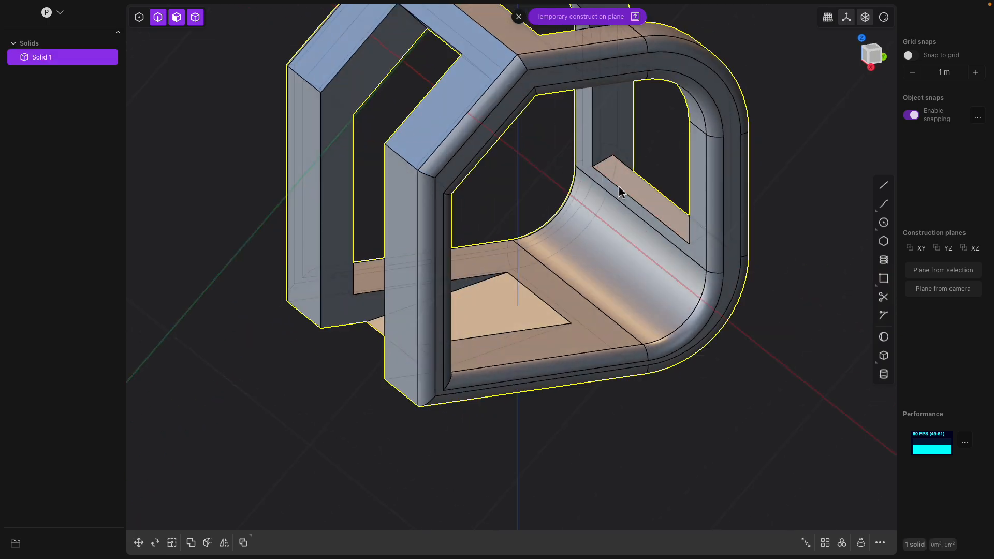
click(622, 191)
key(f)
drag(622, 191, 621, 230)
middle_drag(620, 230, 688, 260)
key(Escape)
key(b)
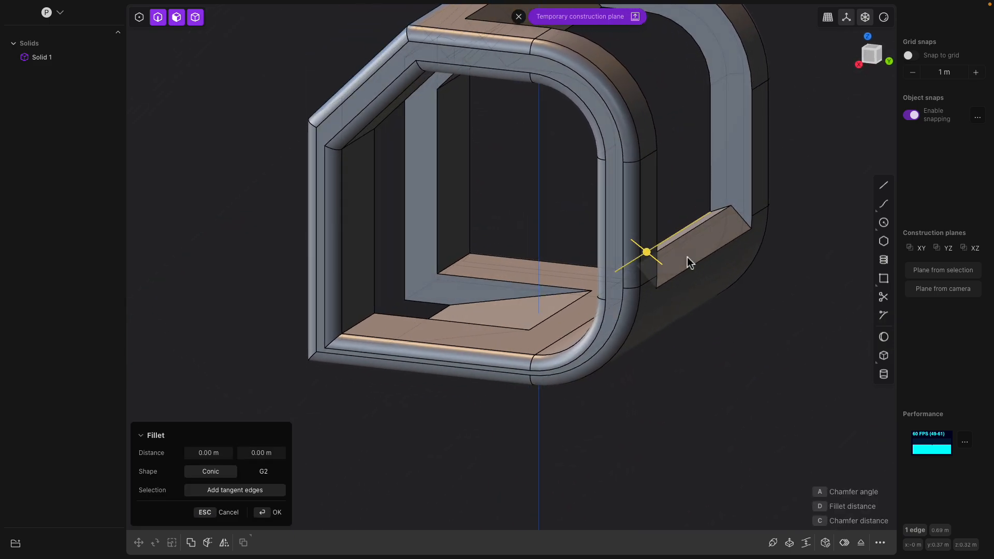
- Try to offset the back opening's sloped sill face by about -0.129 m to remove the chamfer
click(694, 266)
key(b)
drag(707, 241, 731, 225)
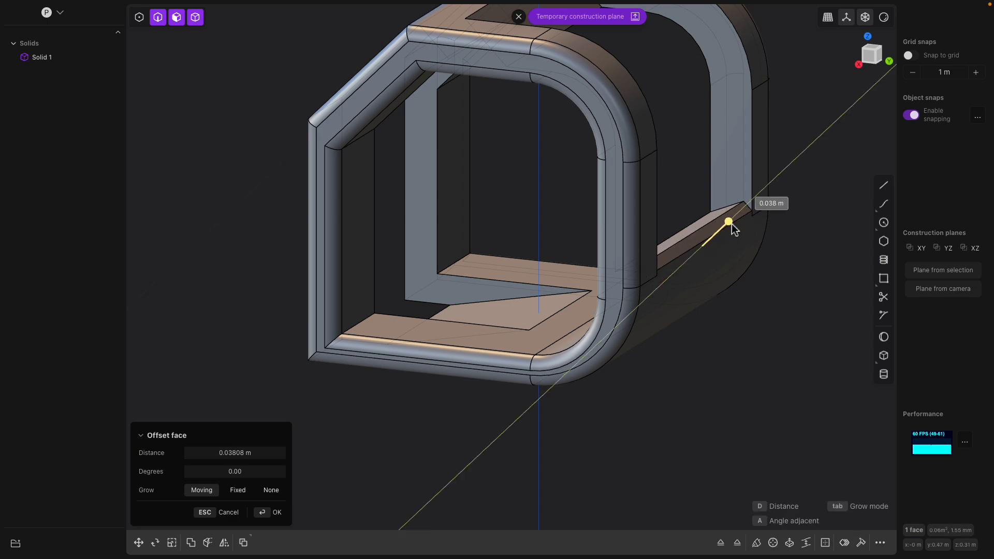
mouse_move(706, 248)
middle_down()
mouse_move(713, 230)
mouse_move(712, 241)
middle_up()
drag(708, 217, 691, 236)
middle_drag(678, 238, 697, 232)
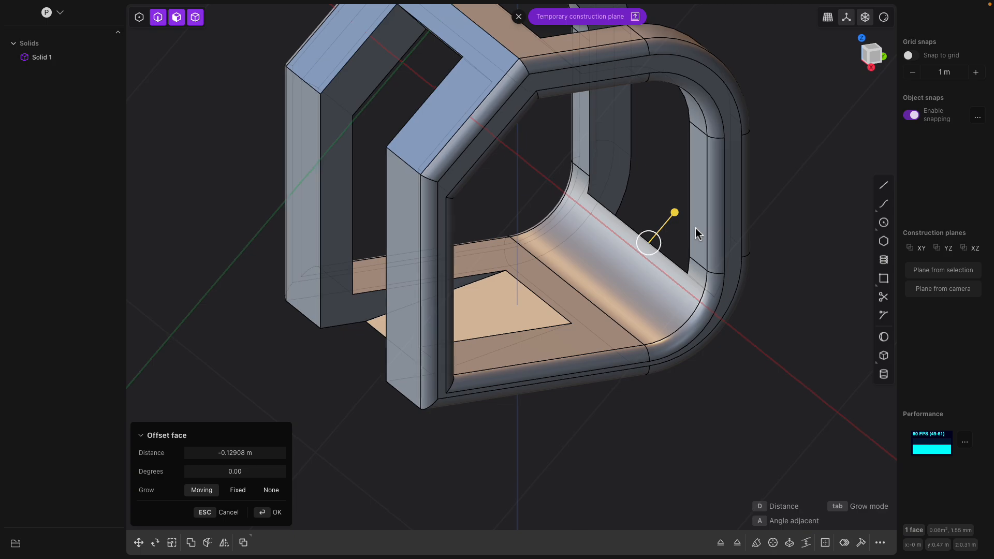
- Start a fillet on the lowered back sill edge and undo the recent sill changes
click(629, 225)
key(f)
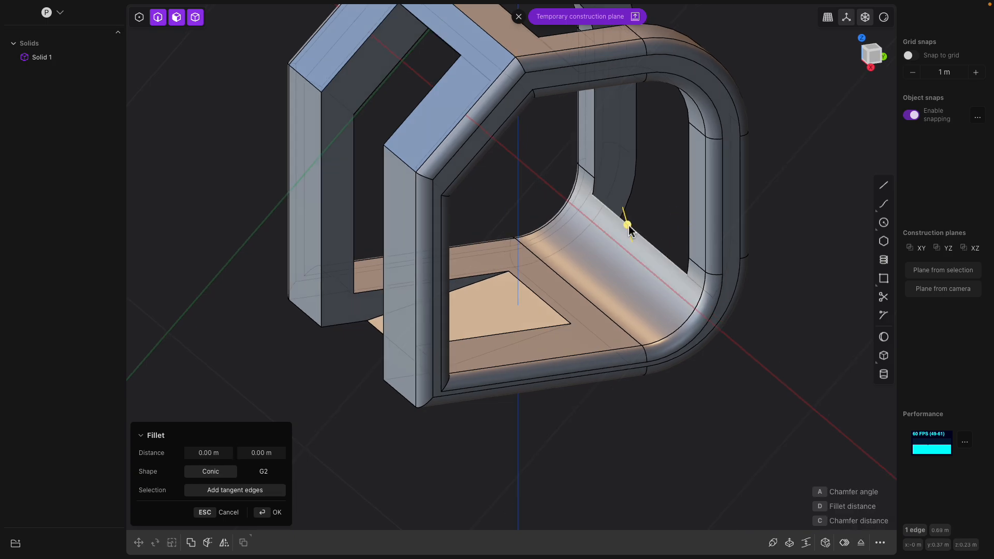
mouse_move(555, 220)
middle_down()
mouse_move(639, 219)
mouse_move(548, 222)
mouse_move(542, 212)
middle_up()
key(Return)
key(ctrl+z)
key(ctrl+z)
- Chamfer the outer edges along both sides and the top of the back opening by a small distance
key(f)
middle_drag(688, 224, 392, 125)
click(415, 107)
click(380, 122)
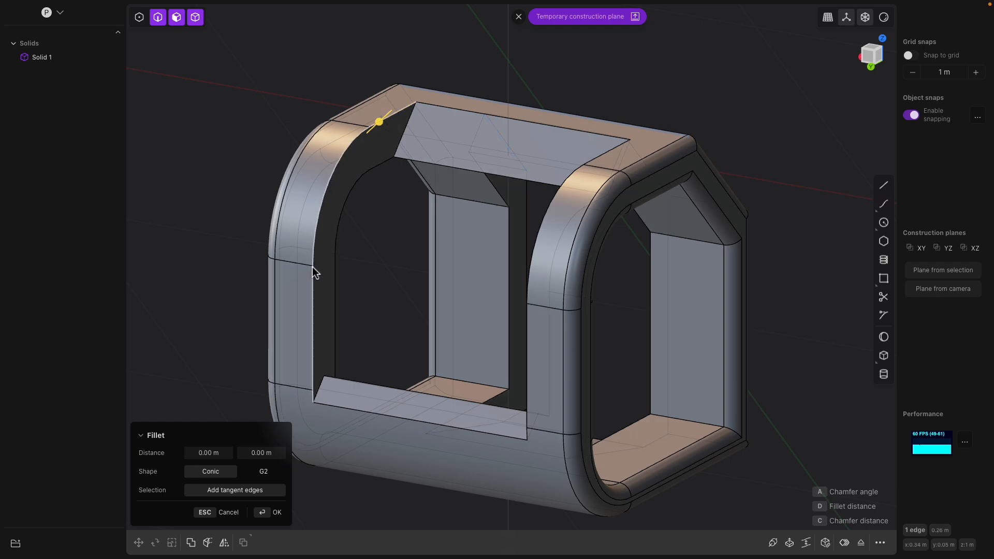
middle_drag(391, 253, 652, 193)
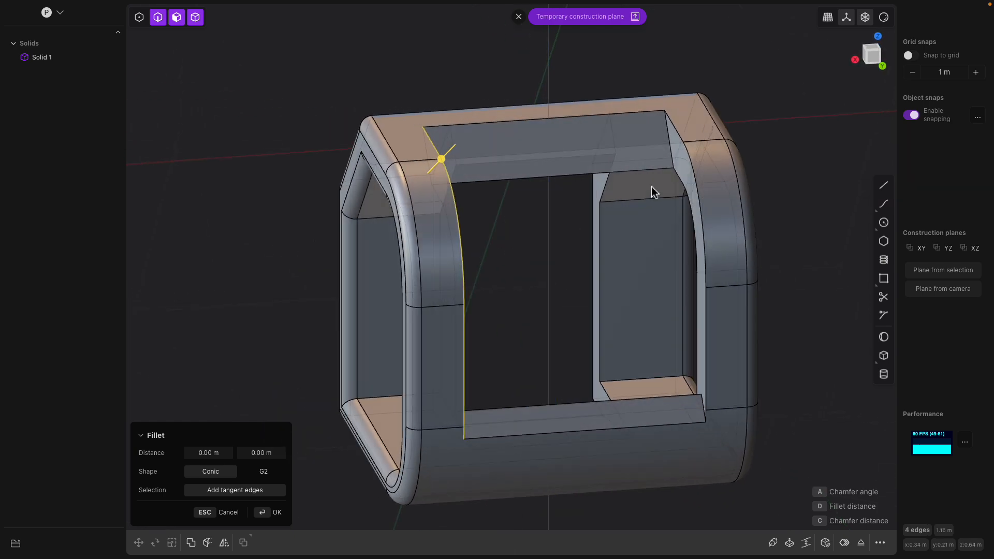
click(687, 149)
middle_drag(654, 194, 553, 197)
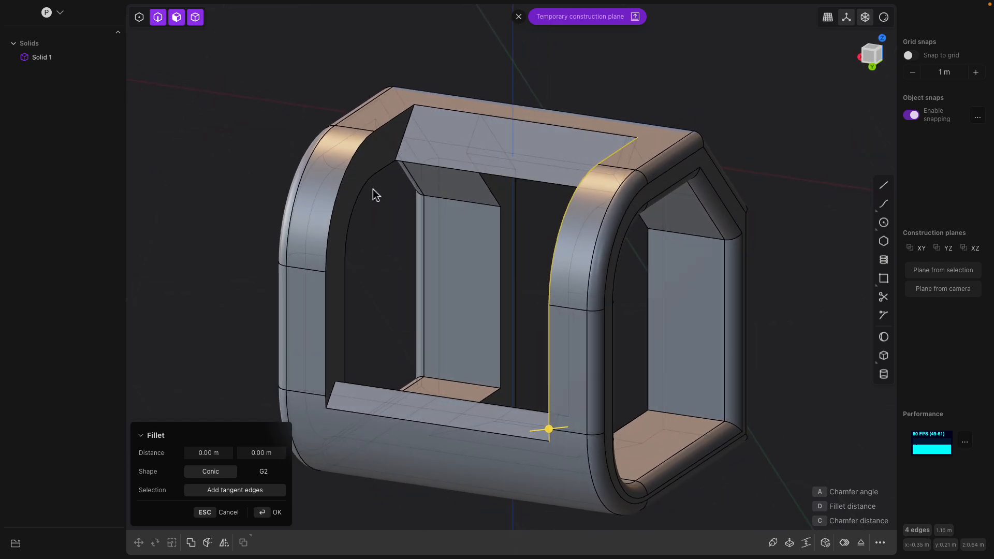
shift+click(343, 183)
mouse_move(373, 131)
mouse_down()
mouse_move(389, 139)
mouse_move(368, 138)
mouse_move(378, 133)
mouse_up()
key(Return)
shift+click(468, 118)
key(b)
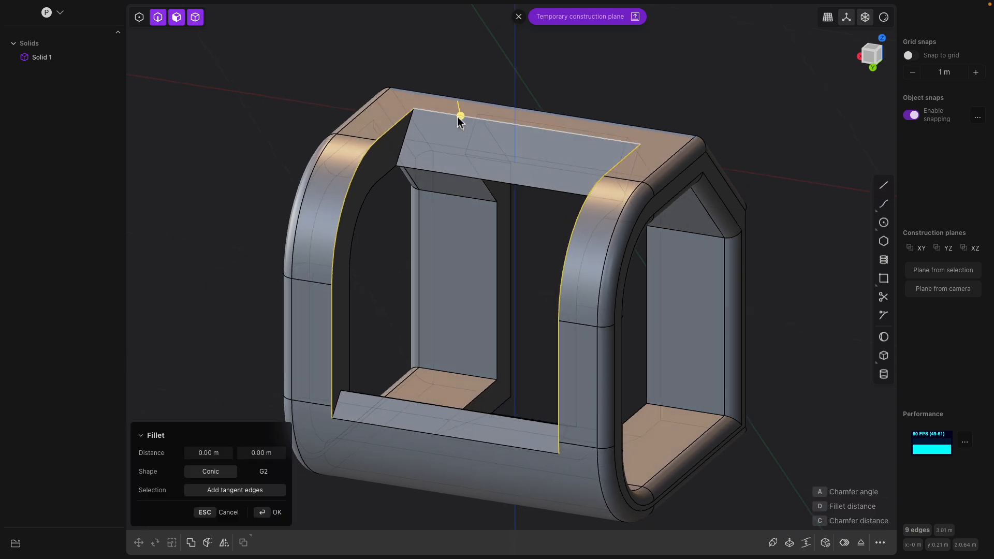
mouse_move(460, 116)
mouse_down()
mouse_move(491, 128)
mouse_move(429, 122)
mouse_move(469, 130)
mouse_move(463, 123)
mouse_up()
middle_drag(462, 123, 629, 384)
key(Return)
- Fillet the lower outer edge of the back opening by about 0.124 m
click(643, 379)
key(b)
drag(646, 379, 660, 387)
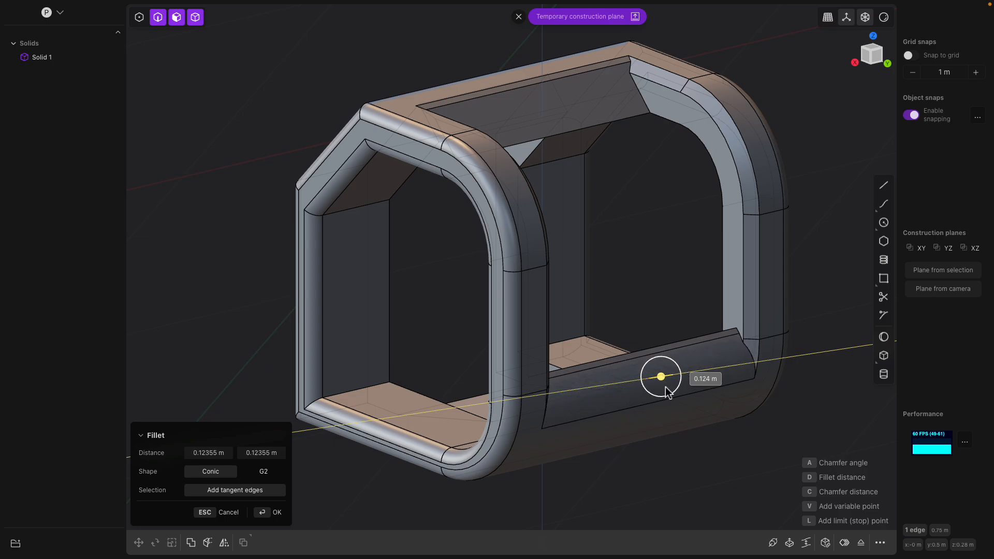
middle_drag(634, 379, 668, 303)
key(Return)
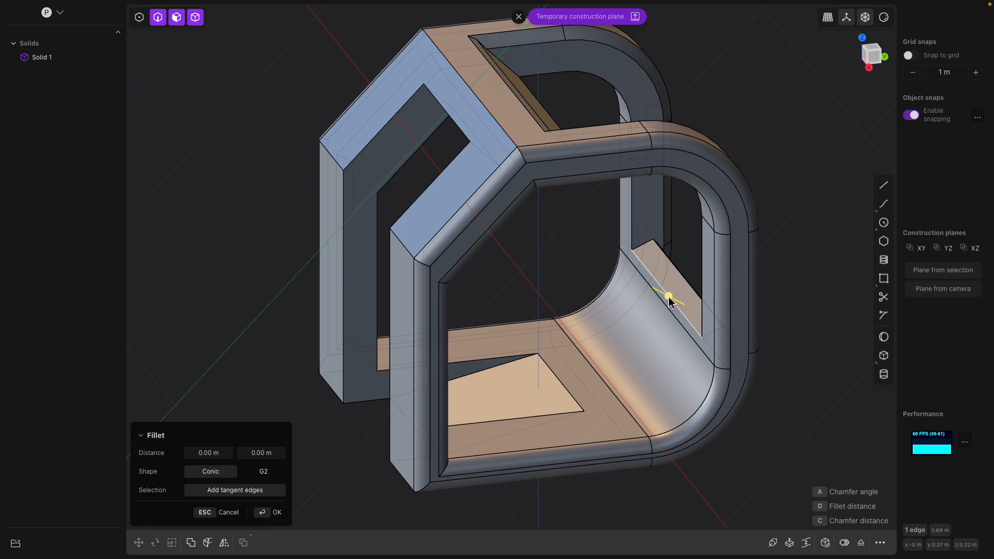
- Chamfer the remaining inner edge of the back opening's sill to widen its sloped face
click(673, 296)
mouse_move(666, 333)
mouse_down()
mouse_move(665, 350)
mouse_move(666, 337)
mouse_up()
middle_drag(666, 337, 667, 304)
key(Return)
- Extrude the back sill's sloped inner face about 0.021 m with a taper of about 22 degrees
middle_drag(559, 277, 476, 271)
click(515, 255)
key(e)
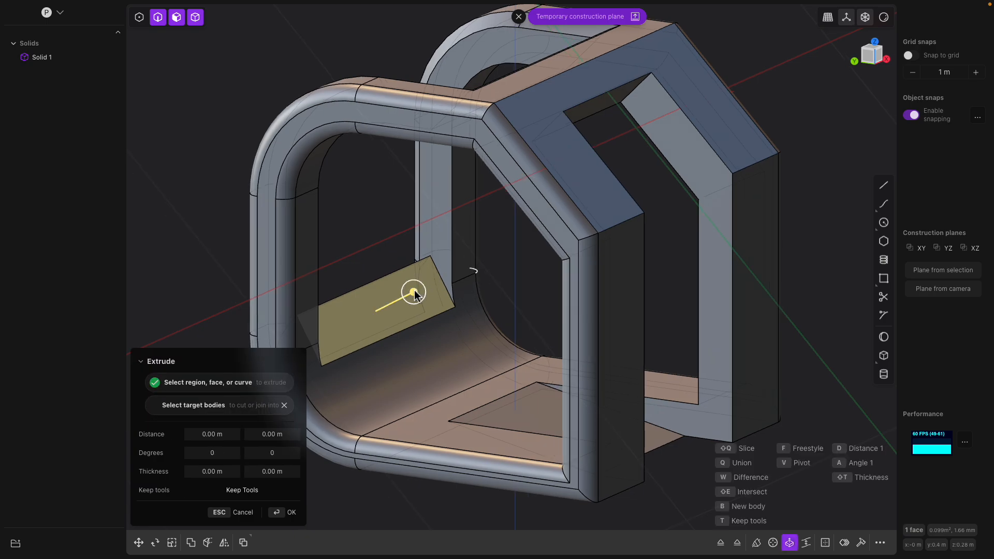
drag(415, 294, 420, 296)
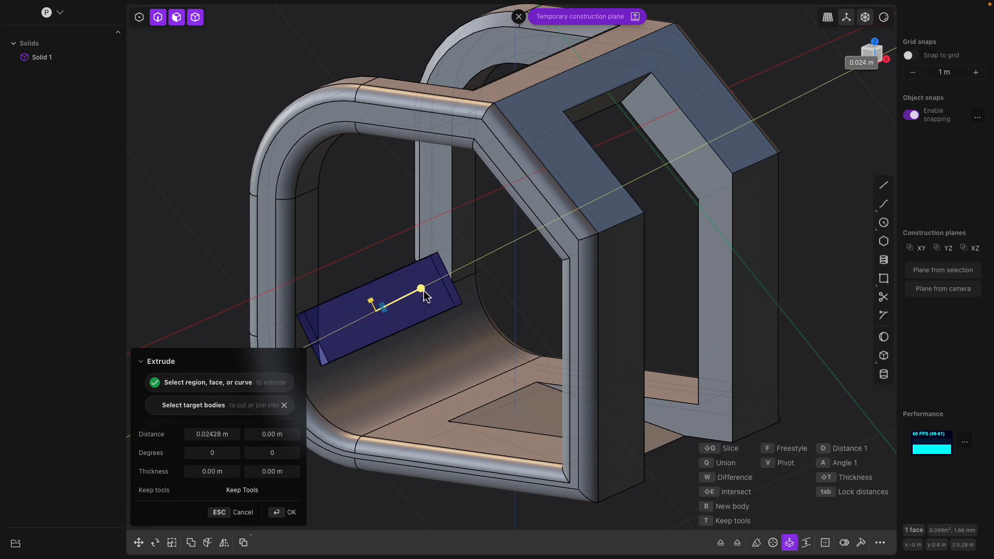
shift+middle_drag(440, 291, 484, 266)
scroll(484, 266, up, 3)
drag(465, 267, 457, 257)
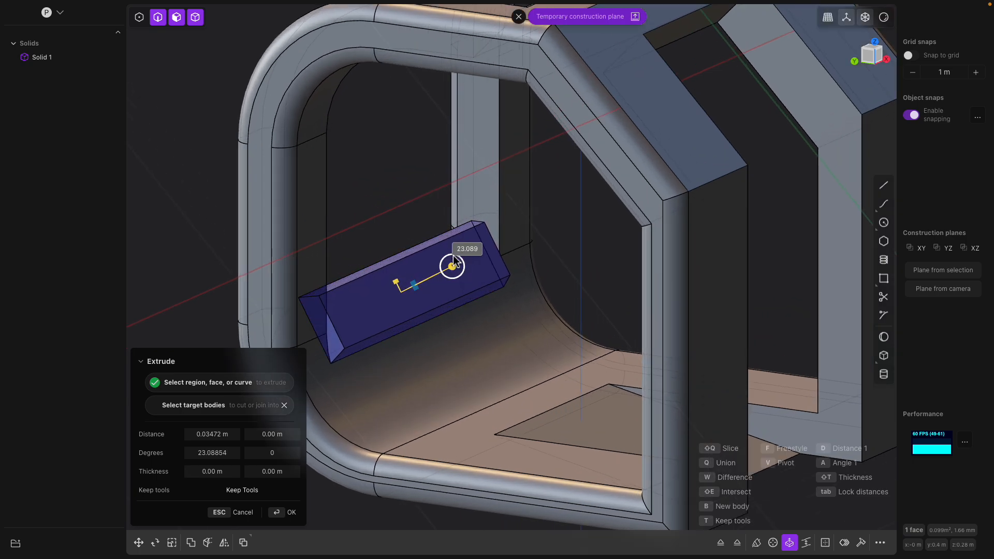
middle_drag(454, 260, 464, 264)
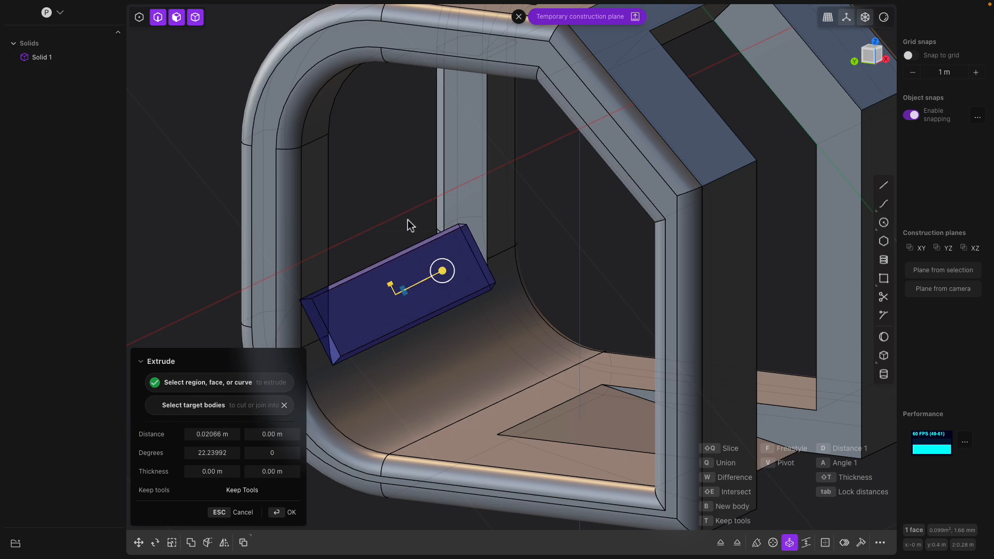
key(Return)
- Offset the outline of the extruded sill face inward and recess the inner region by about 0.015 m
shift+middle_drag(411, 243, 477, 219)
scroll(476, 219, up, 2)
click(462, 278)
middle_drag(485, 266, 494, 254)
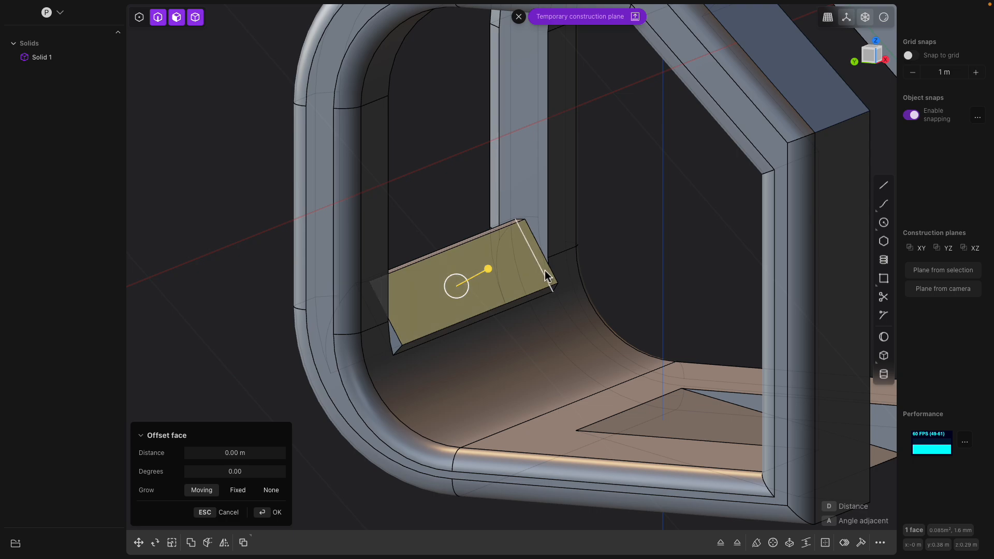
key(o)
click(558, 272)
click(519, 262)
drag(551, 247, 544, 252)
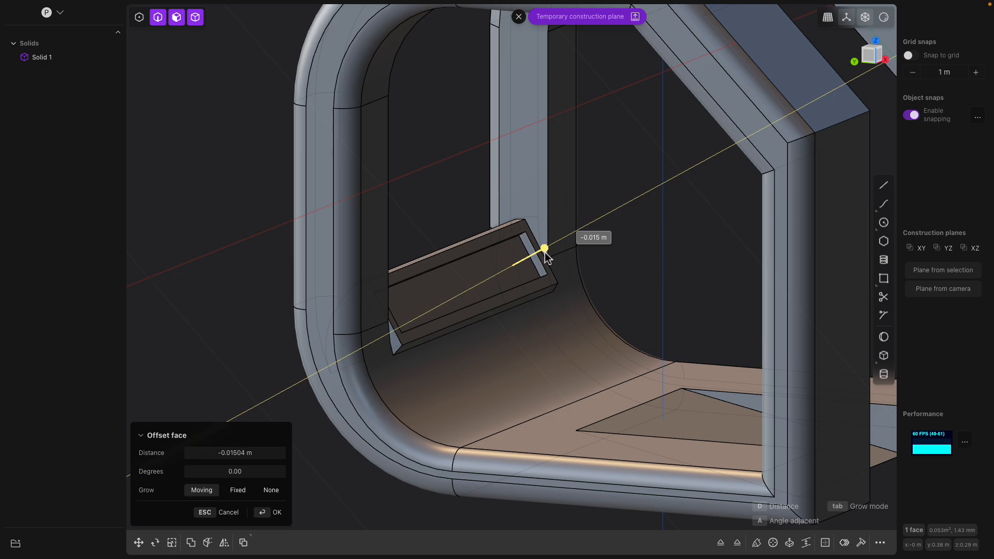
- Fillet the four corner edges of the sill panel's recess by about 0.011 m
middle_drag(545, 253, 600, 298)
click(567, 264)
click(566, 261)
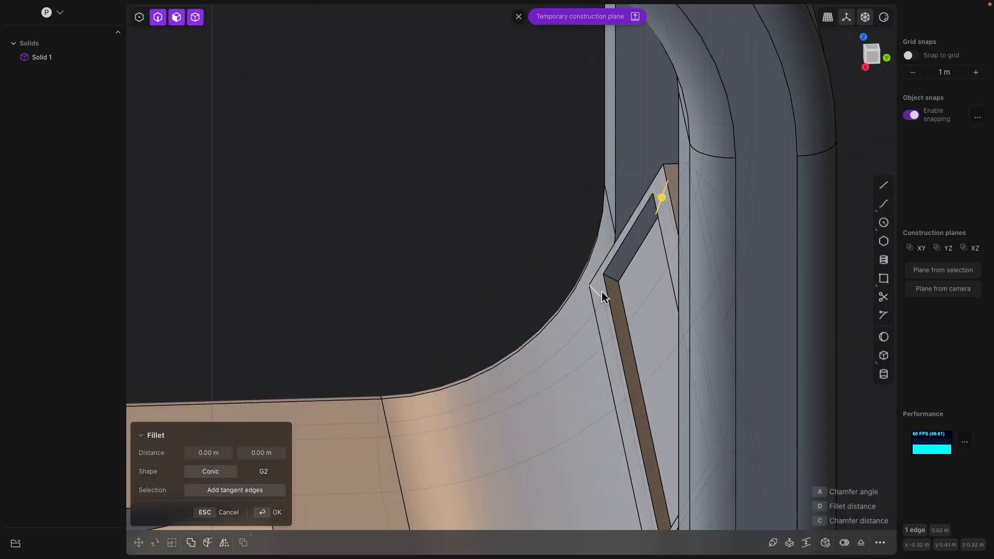
click(611, 283)
middle_drag(612, 283, 573, 280)
click(519, 244)
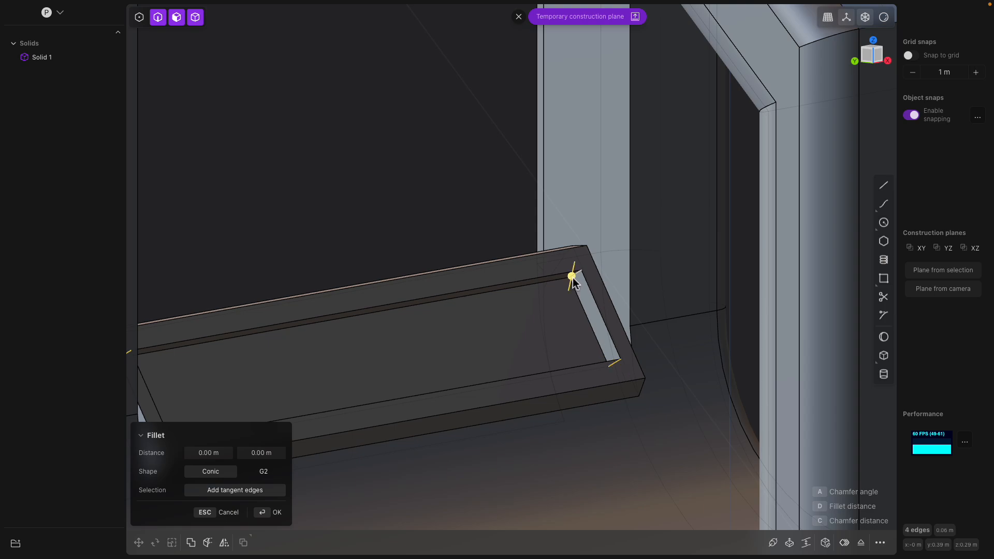
drag(573, 277, 580, 280)
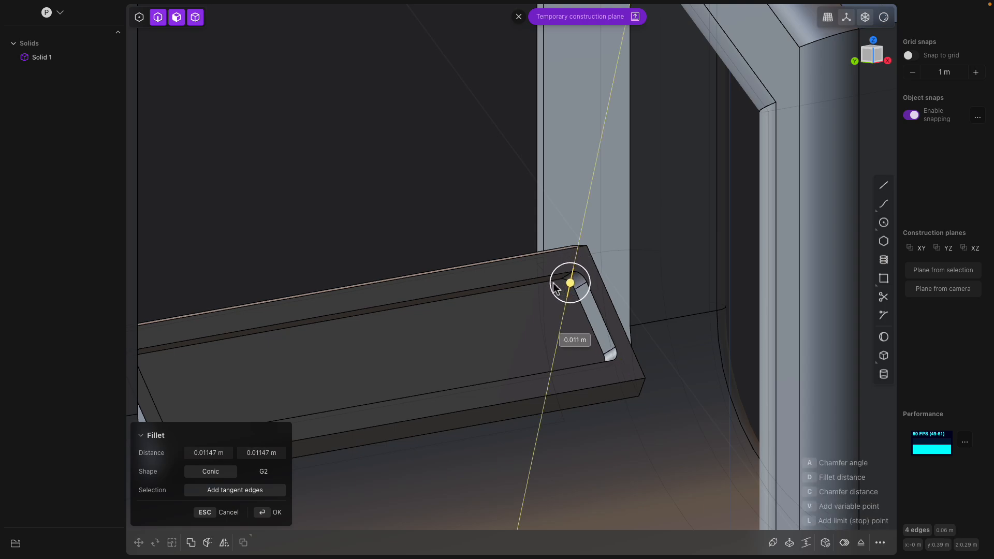
middle_drag(553, 282, 528, 309)
- Fillet the four outer corner edges of the raised sill panel by about 0.036 m
scroll(616, 340, down, 10)
shift+middle_drag(623, 365, 691, 324)
right_click(622, 351)
click(626, 345)
key(b)
click(827, 310)
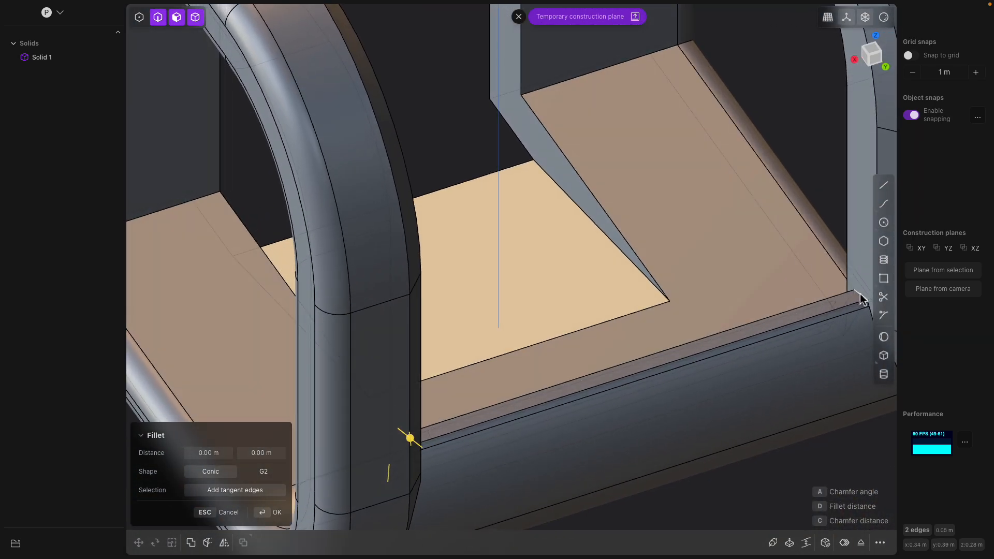
middle_drag(782, 288, 468, 234)
drag(472, 232, 471, 234)
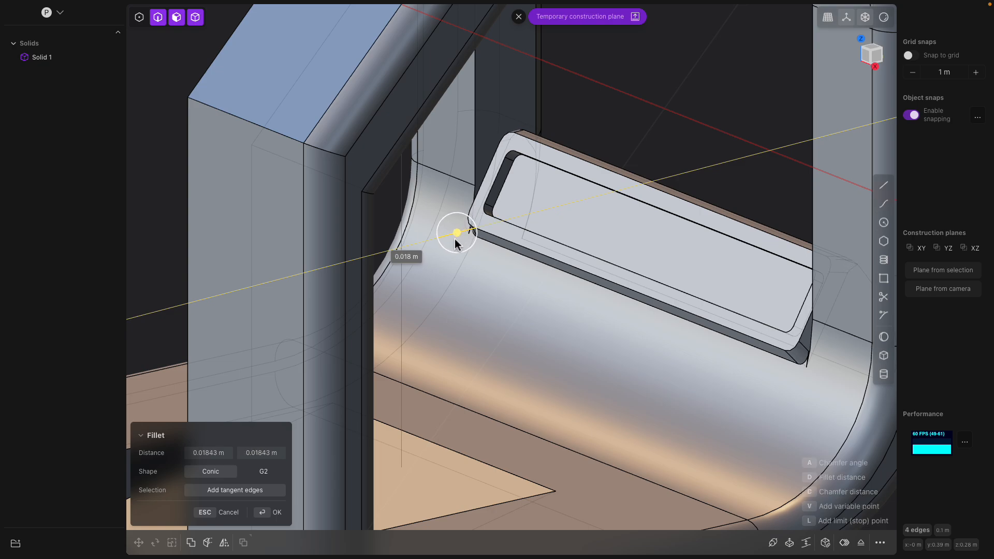
drag(440, 241, 442, 241)
scroll(499, 288, down, 3)
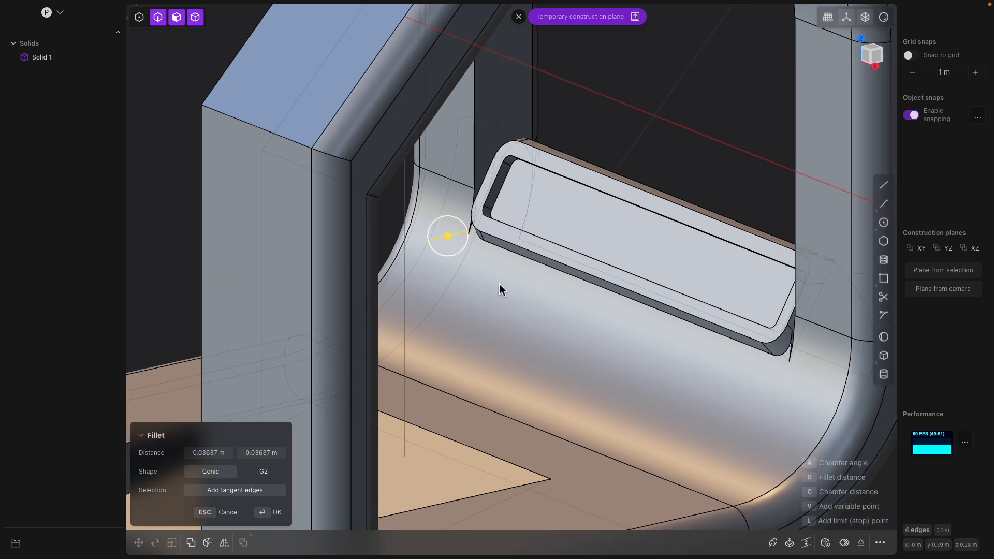
middle_drag(499, 288, 628, 320)
scroll(559, 323, down, 3)
shift+middle_drag(523, 304, 562, 291)
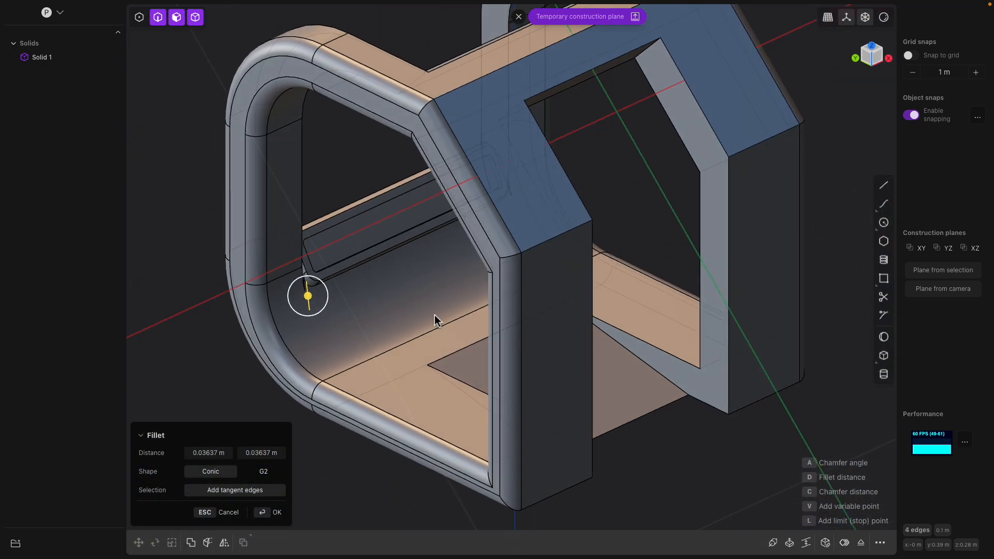
mouse_move(434, 314)
middle_down()
mouse_move(474, 269)
mouse_move(560, 303)
mouse_move(400, 345)
mouse_move(432, 321)
middle_up()
key(Return)
- Fillet the two bottom front edges on either side of the floor cutout
click(402, 337)
key(b)
click(644, 299)
middle_drag(645, 299, 648, 277)
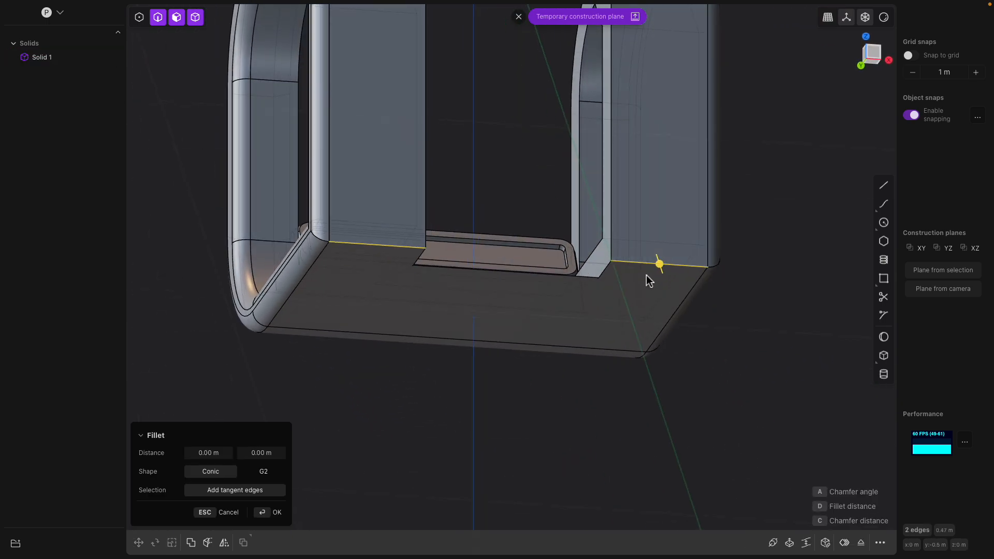
drag(659, 263, 697, 276)
middle_drag(696, 276, 545, 296)
key(Return)
- Extrude the sloped front face outward to form a raised block around the opening
middle_drag(477, 279, 388, 271)
click(416, 272)
click(471, 175)
key(e)
middle_drag(484, 182, 515, 160)
drag(515, 161, 547, 171)
middle_drag(564, 172, 642, 193)
key(Return)
- Chamfer the two lower front edges of the raised sloped block by about 0.046 m
click(656, 162)
click(650, 203)
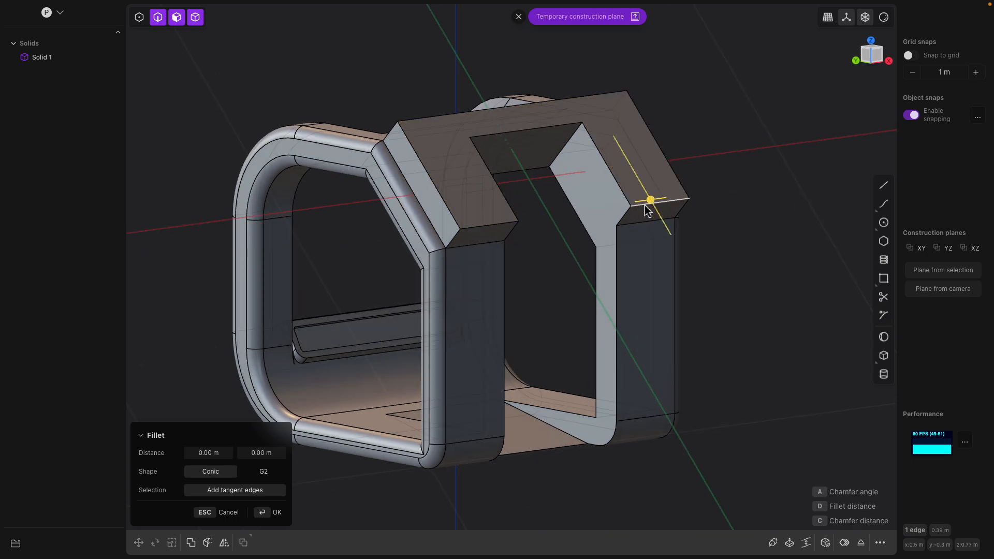
middle_drag(635, 214, 518, 237)
drag(500, 236, 523, 246)
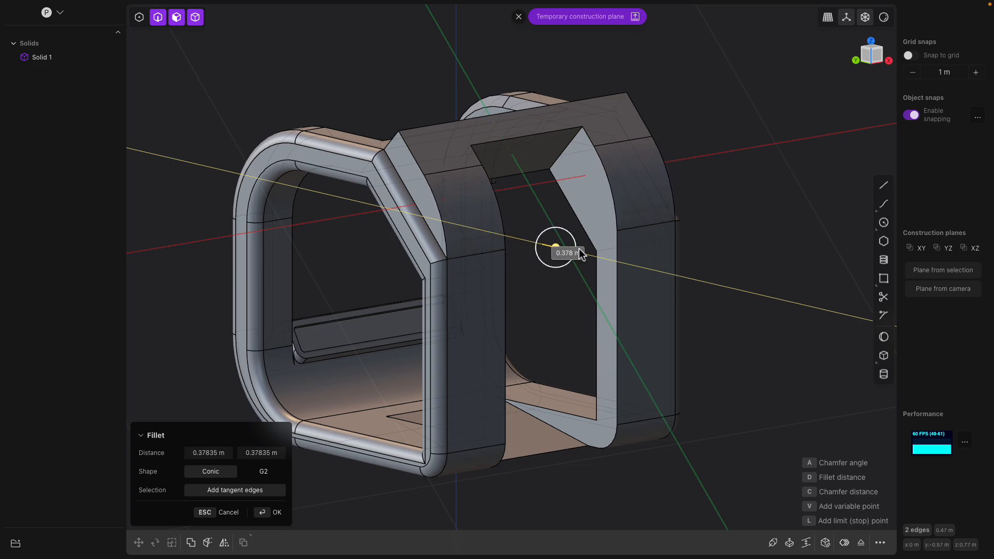
drag(594, 253, 495, 208)
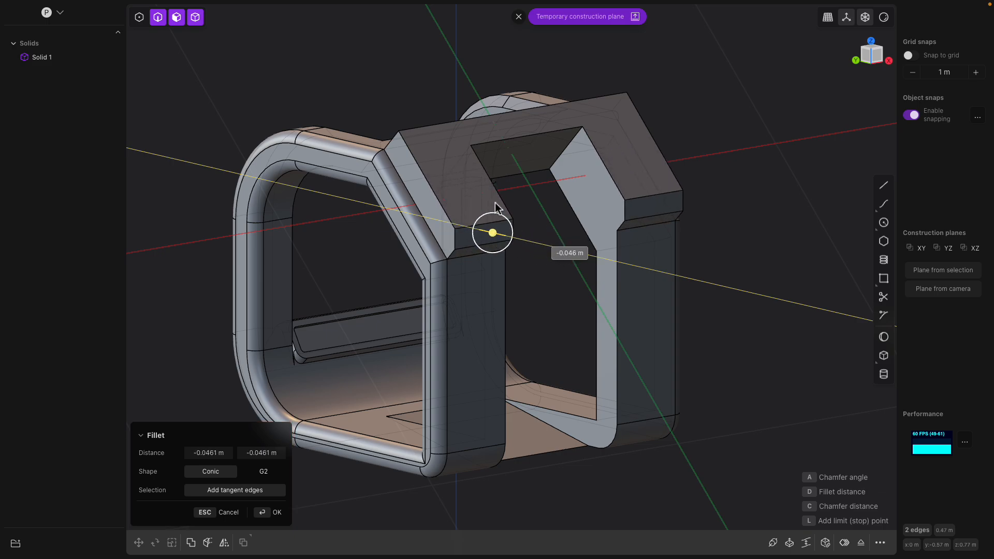
middle_drag(504, 210, 594, 160)
key(Return)
- Chamfer the long top edge of the raised sloped block by about 0.052 m
click(581, 135)
key(f)
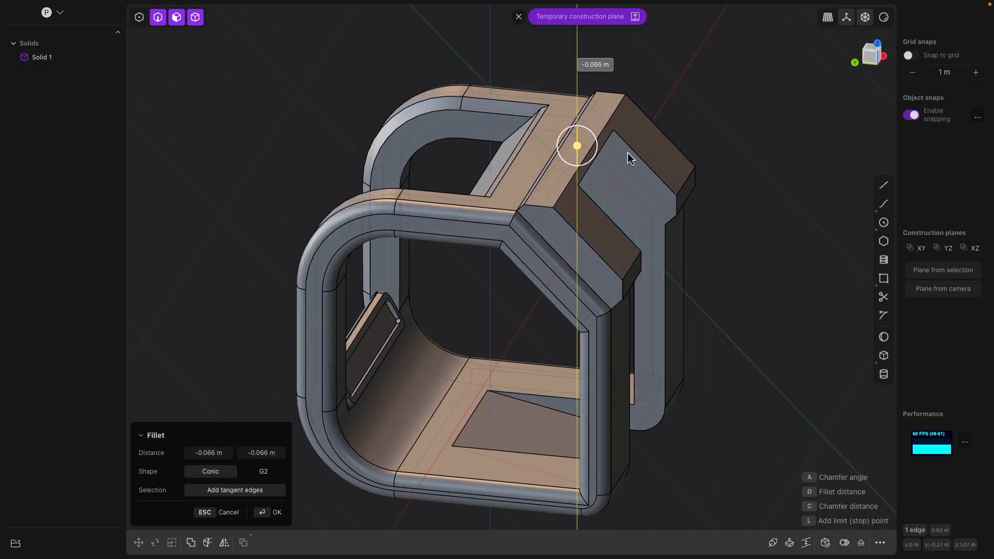
middle_drag(620, 157, 602, 115)
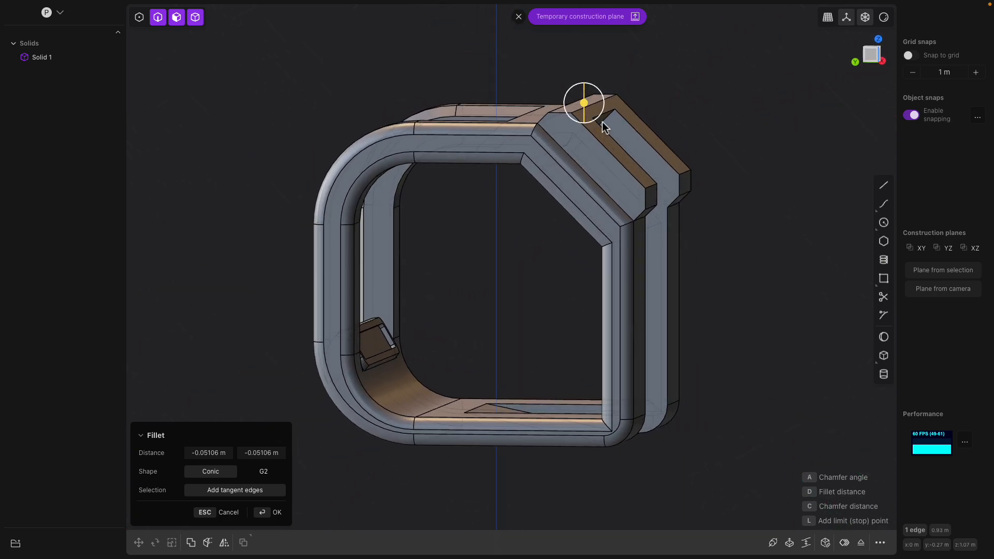
middle_drag(637, 155, 591, 203)
middle_drag(607, 157, 573, 135)
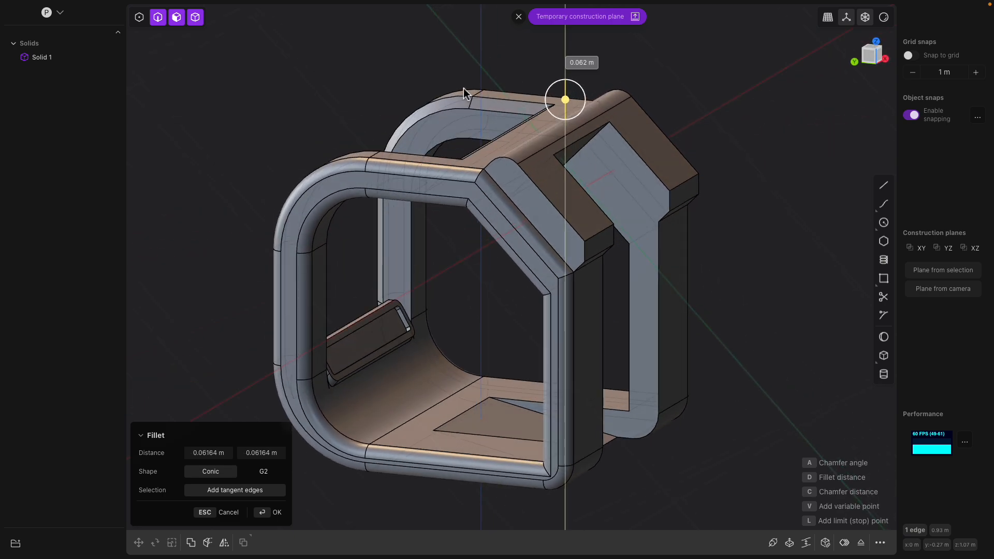
drag(564, 99, 567, 127)
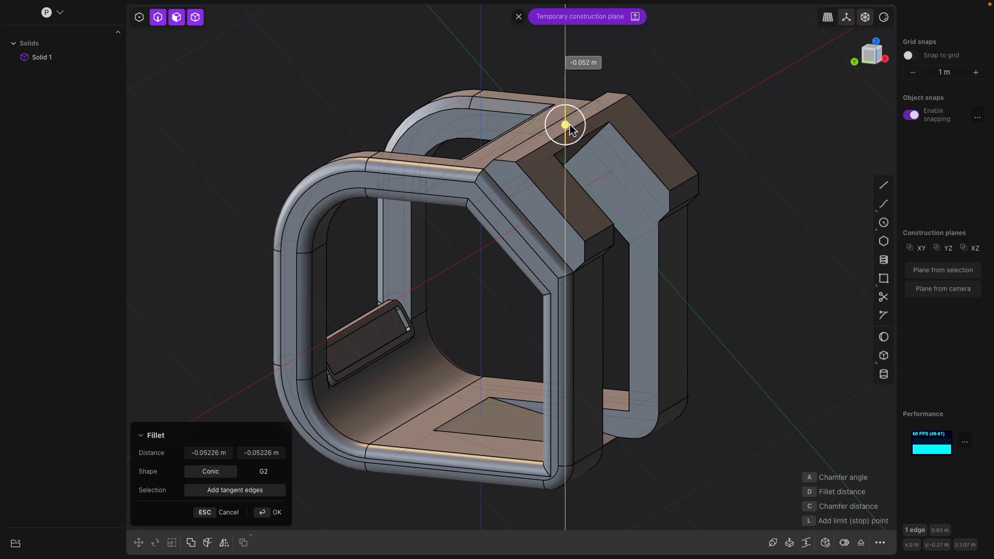
middle_drag(580, 136, 561, 186)
key(Return)
click(504, 136)
key(b)
middle_drag(455, 249, 562, 201)
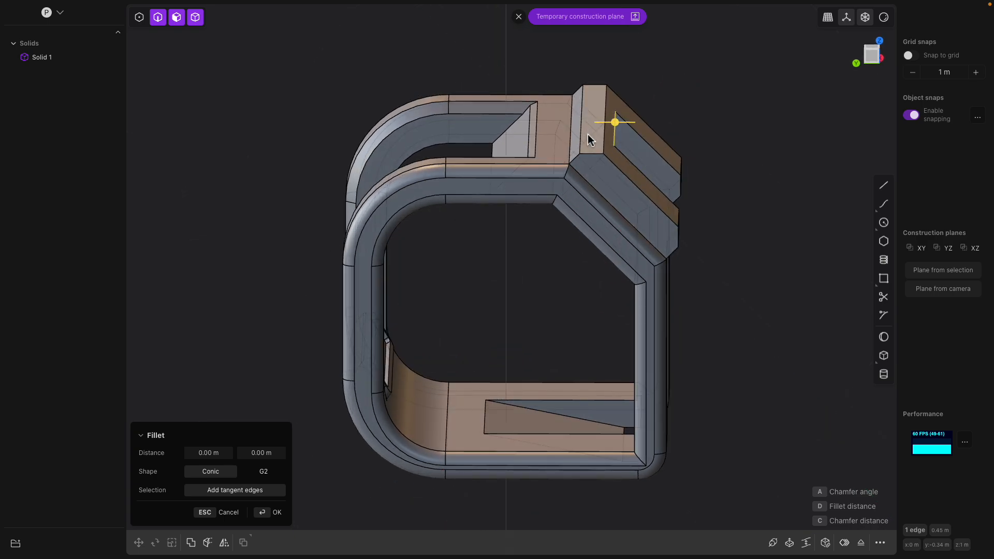
mouse_move(588, 135)
middle_down()
mouse_move(592, 175)
mouse_move(573, 145)
middle_up()
- Lower the flat top face of the raised sloped block by about 0.022 m
click(584, 130)
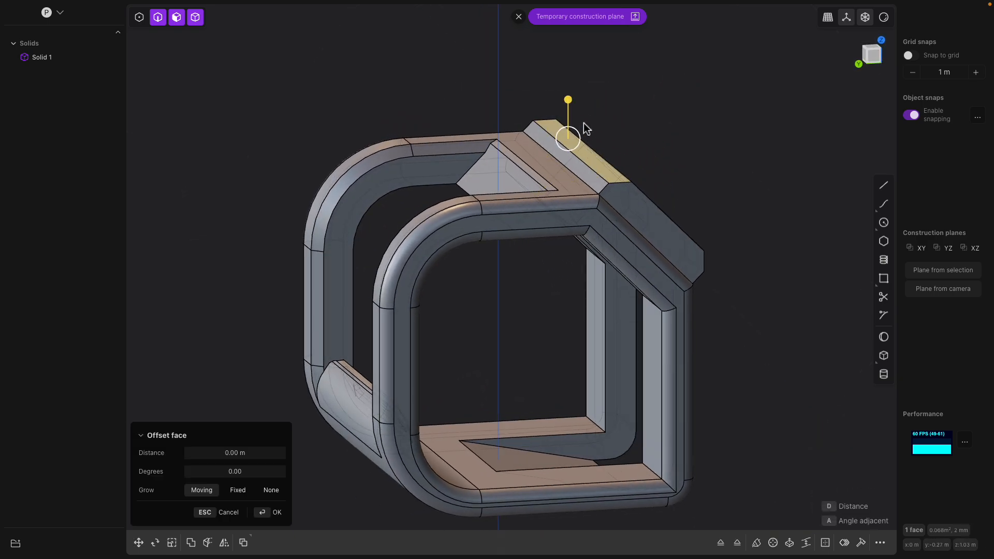
drag(585, 128, 576, 91)
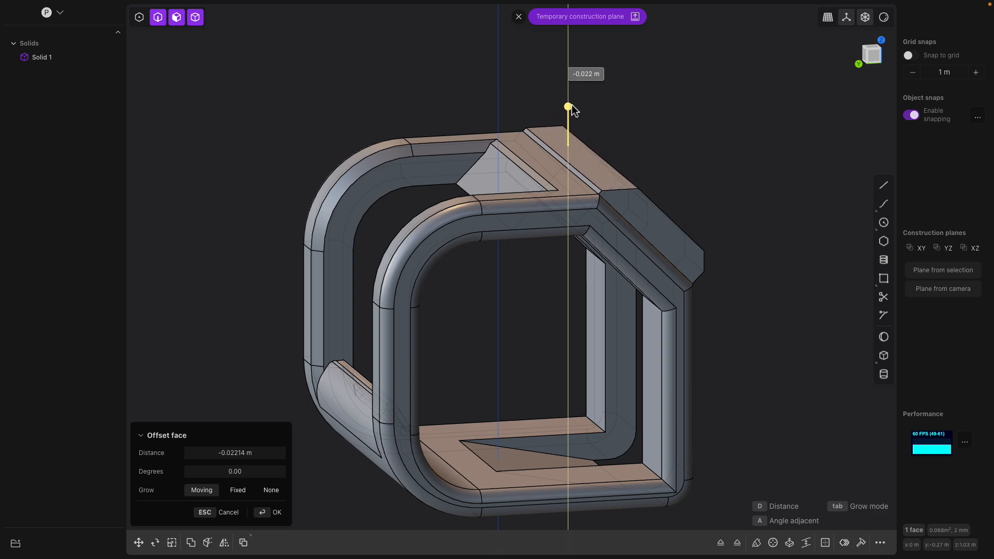
middle_drag(585, 98, 359, 375)
middle_drag(477, 409, 525, 197)
key(Return)
- Offset the narrow underside face of the beam above the rear opening inward by about 0.159 m
click(505, 211)
scroll(525, 196, up, 2)
drag(523, 187, 555, 185)
middle_drag(555, 185, 598, 196)
right_click(596, 194)
click(595, 189)
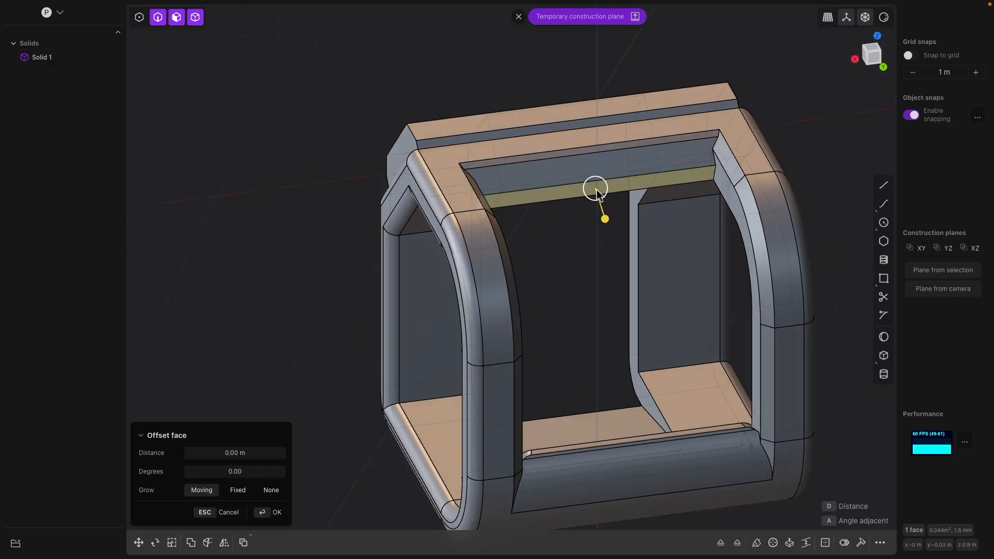
drag(604, 218, 593, 196)
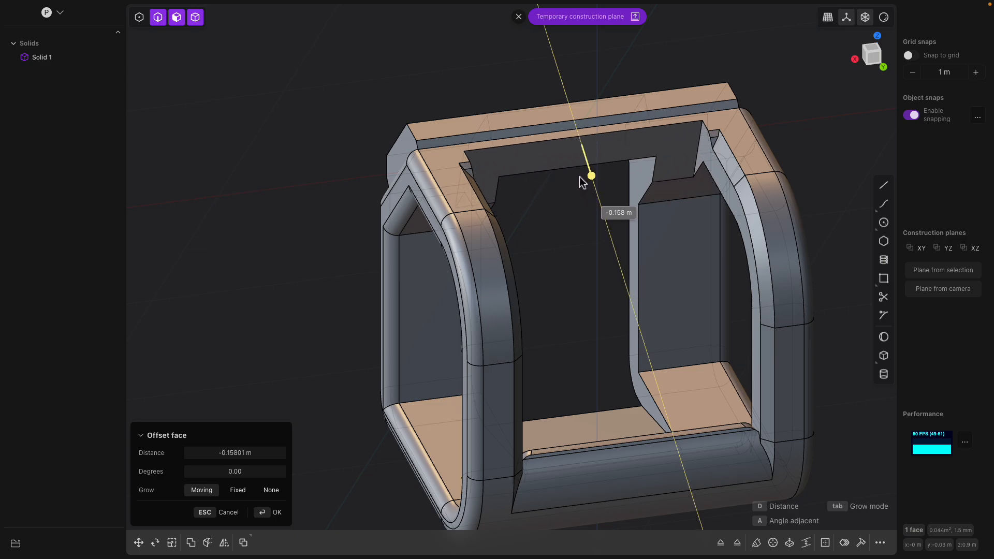
drag(579, 176, 579, 177)
middle_drag(580, 176, 682, 150)
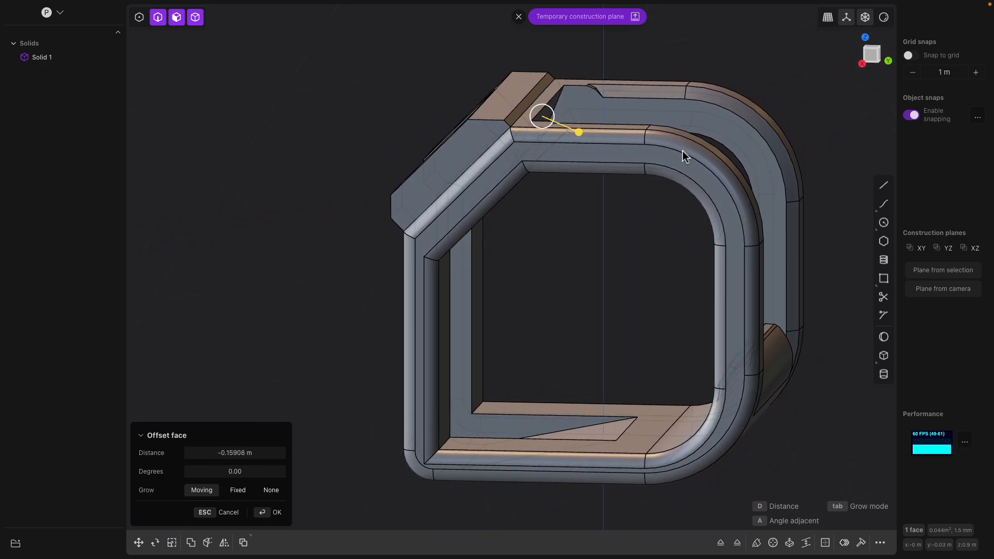
right_click(588, 174)
middle_drag(588, 176, 596, 199)
key(ctrl+4)
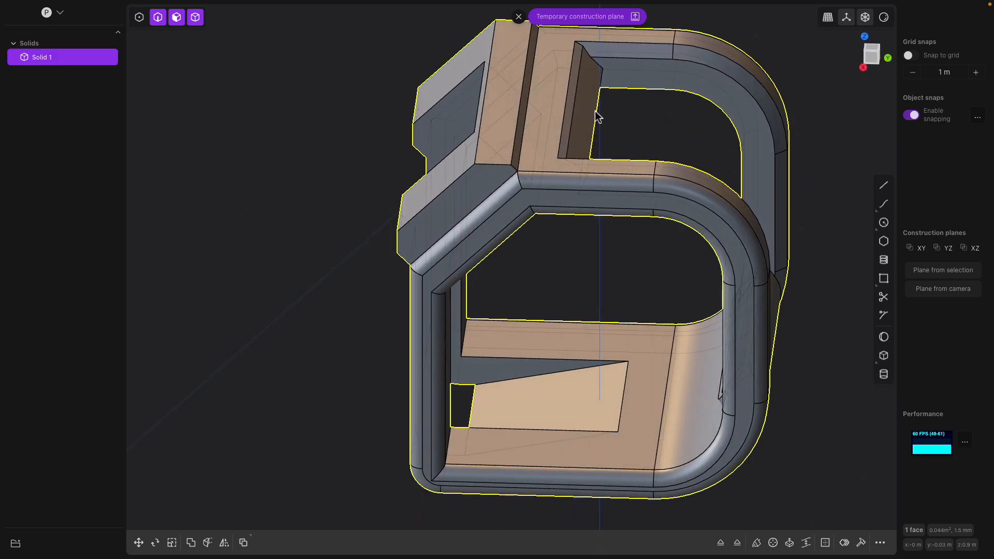
click(595, 111)
key(f)
middle_drag(594, 115, 554, 102)
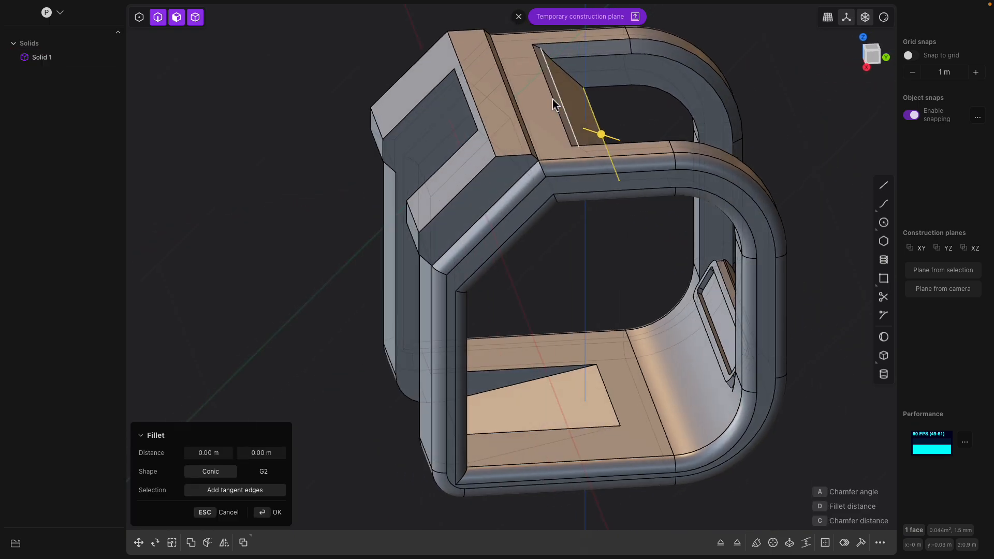
- Raise the flat top face of the sloped block by about 0.011 m
click(492, 97)
middle_drag(493, 98, 489, 147)
drag(483, 124, 482, 118)
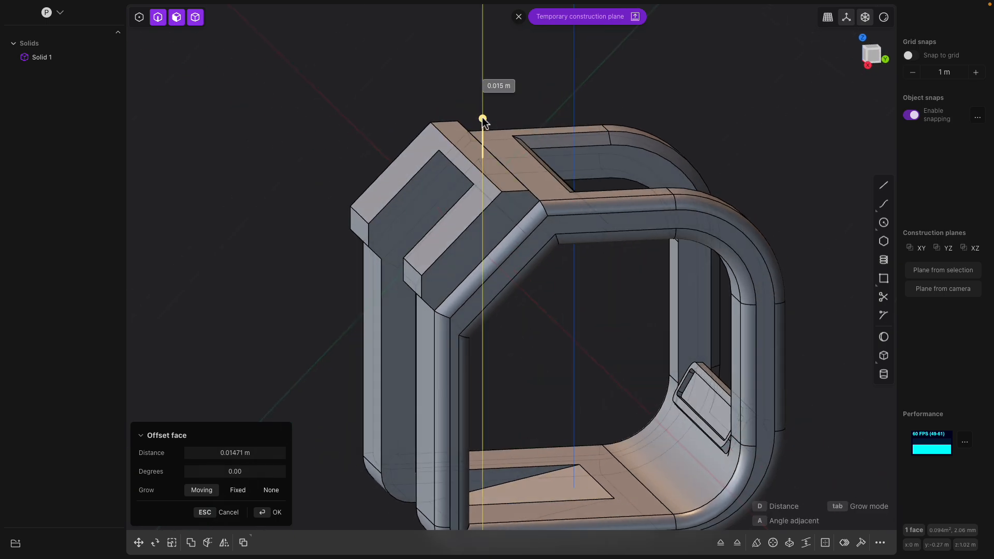
middle_drag(484, 122, 640, 213)
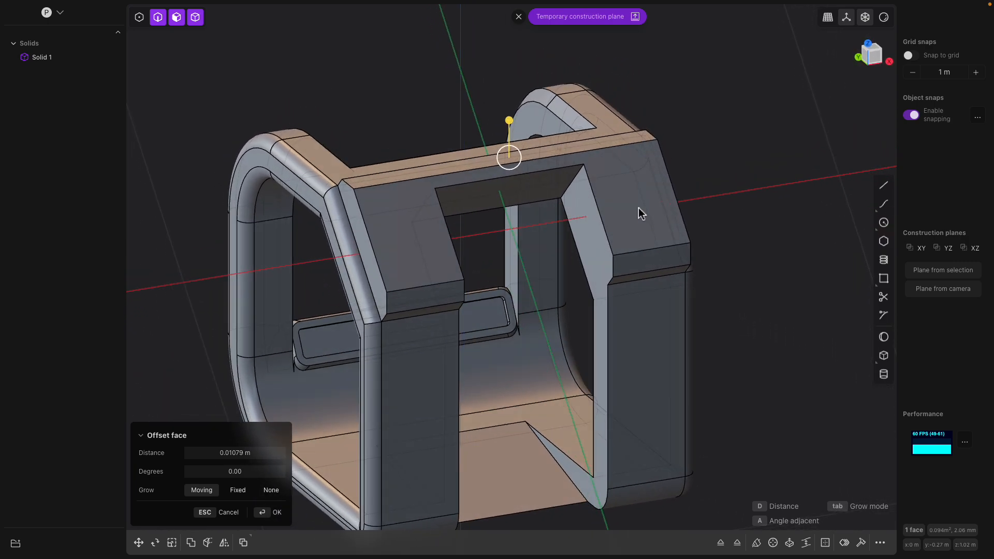
middle_drag(599, 307, 483, 176)
key(Return)
- Try to chamfer the three inner edges around the upper part of the front opening by about 0.050 m
click(575, 227)
click(427, 192)
click(475, 155)
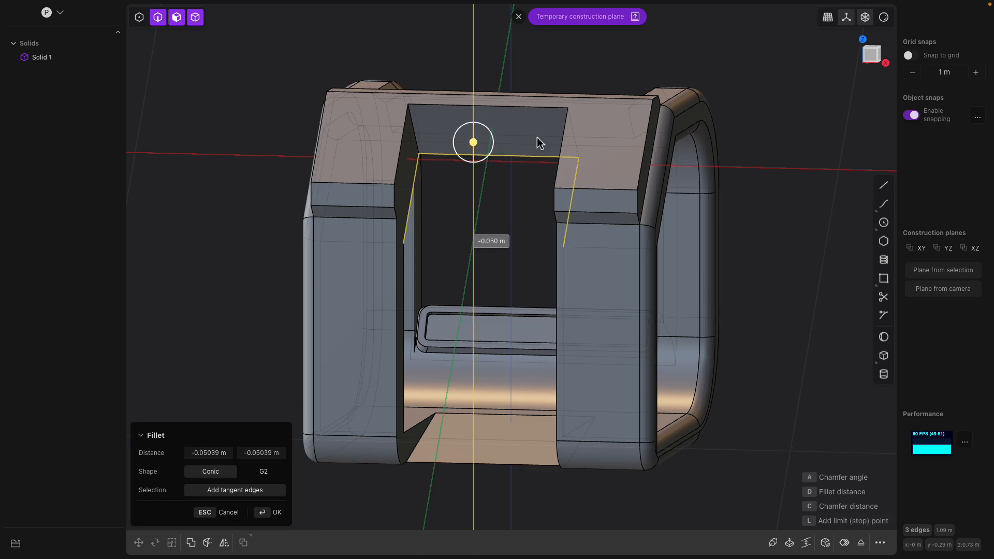
drag(523, 139, 514, 143)
middle_drag(590, 168, 434, 147)
middle_drag(565, 194, 605, 282)
- Fillet the two vertical inner edges of the front opening's side columns by about 0.056 m
right_click(459, 303)
click(458, 302)
mouse_move(604, 281)
mouse_down()
mouse_move(622, 286)
mouse_move(602, 291)
mouse_up()
middle_drag(594, 290, 625, 290)
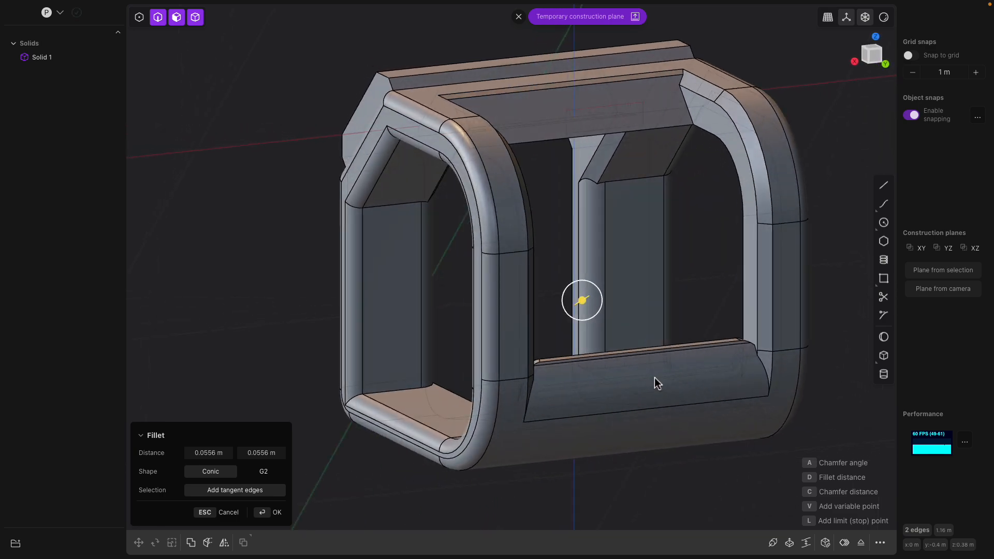
right_click(655, 377)
click(655, 378)
key(b)
shift+middle_drag(655, 377, 614, 304)
key(Escape)
key(b)
shift+middle_drag(652, 340, 800, 193)
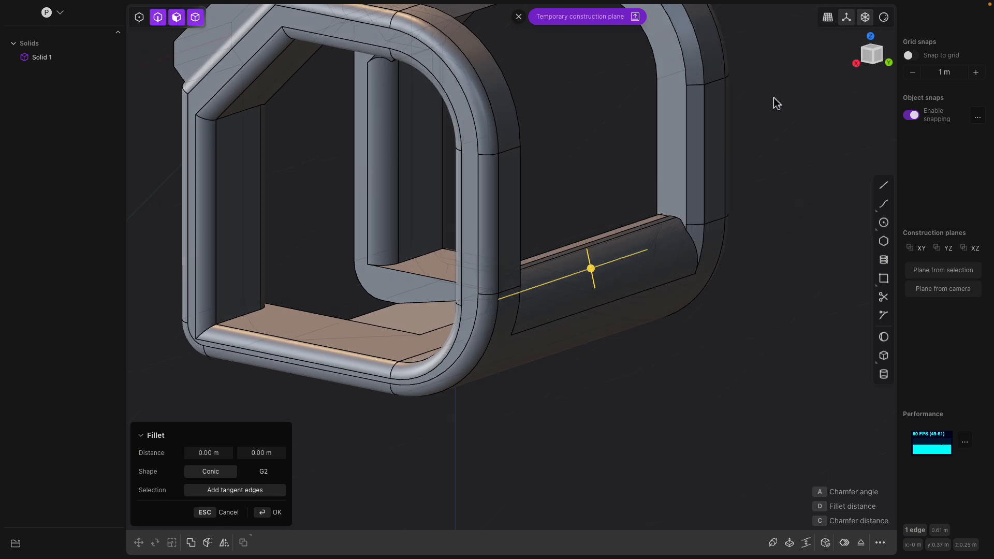
middle_drag(776, 104, 826, 132)
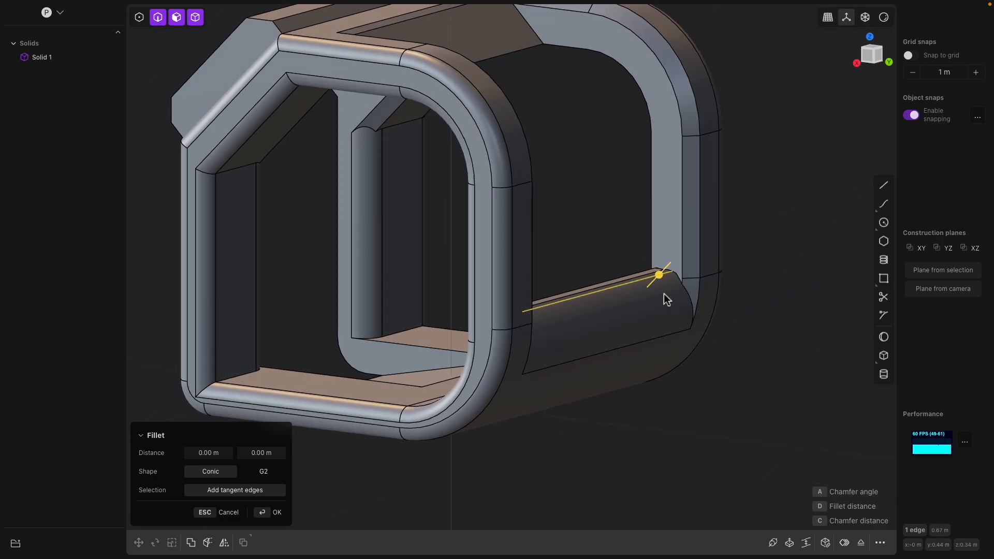
- Try to offset the curved outer face of the rear sill outward by about 0.037 m
click(664, 295)
mouse_move(693, 286)
mouse_down()
mouse_move(709, 282)
mouse_move(691, 297)
mouse_move(706, 288)
mouse_up()
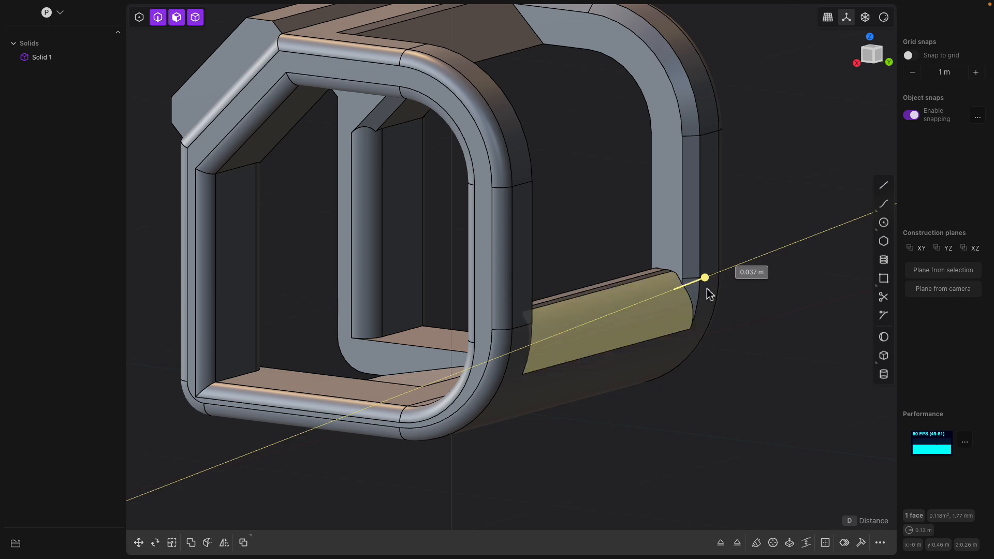
middle_drag(707, 288, 651, 293)
middle_drag(598, 356, 617, 370)
- Try to offset the curved inner face between the floor and the sill panel
click(619, 375)
mouse_move(636, 399)
mouse_down()
mouse_move(642, 411)
mouse_move(679, 423)
mouse_move(660, 399)
mouse_move(635, 391)
mouse_up()
middle_drag(554, 370, 631, 385)
click(626, 347)
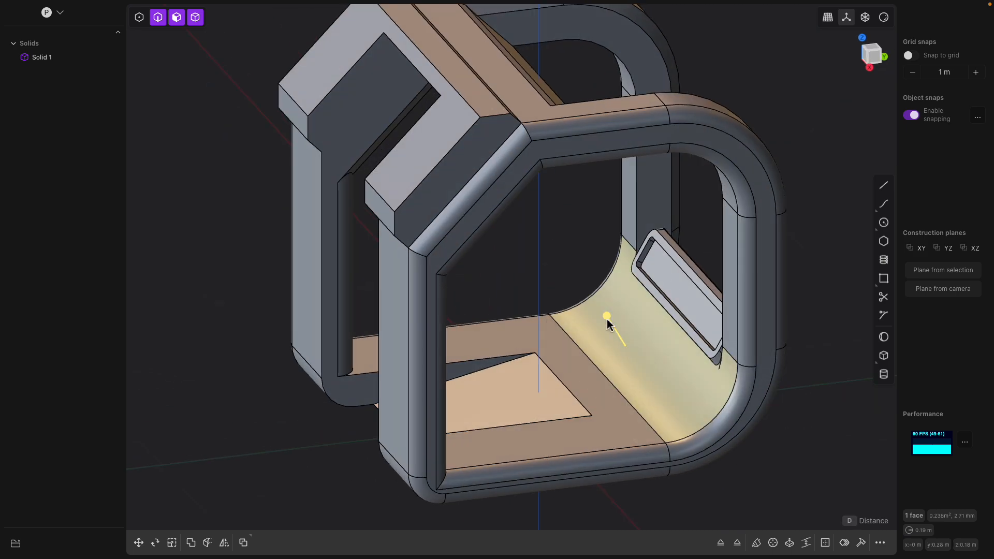
drag(628, 318, 626, 316)
key(Escape)
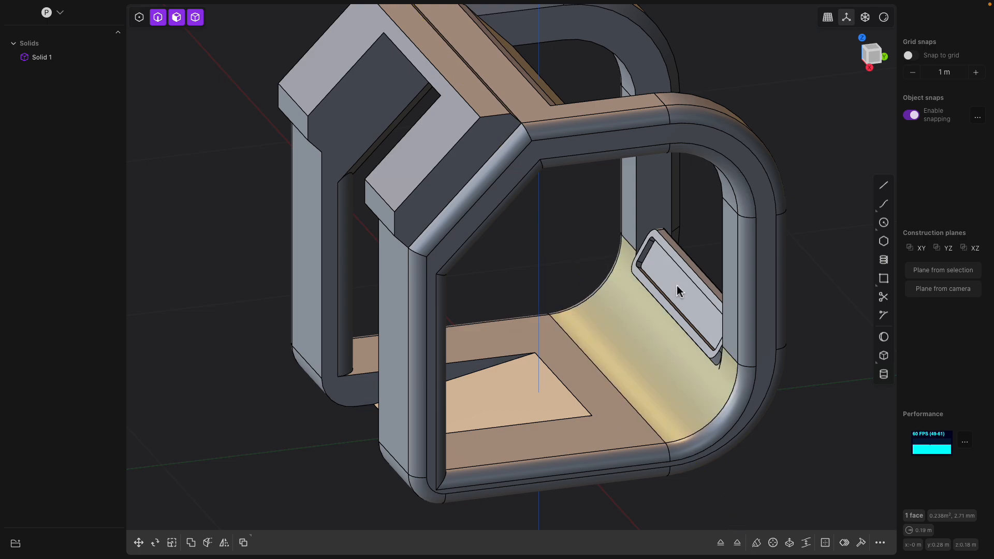
- Try to offset the recessed face of the sill panel inward by about 0.004 m
click(678, 288)
middle_drag(679, 289, 695, 274)
drag(646, 269, 637, 261)
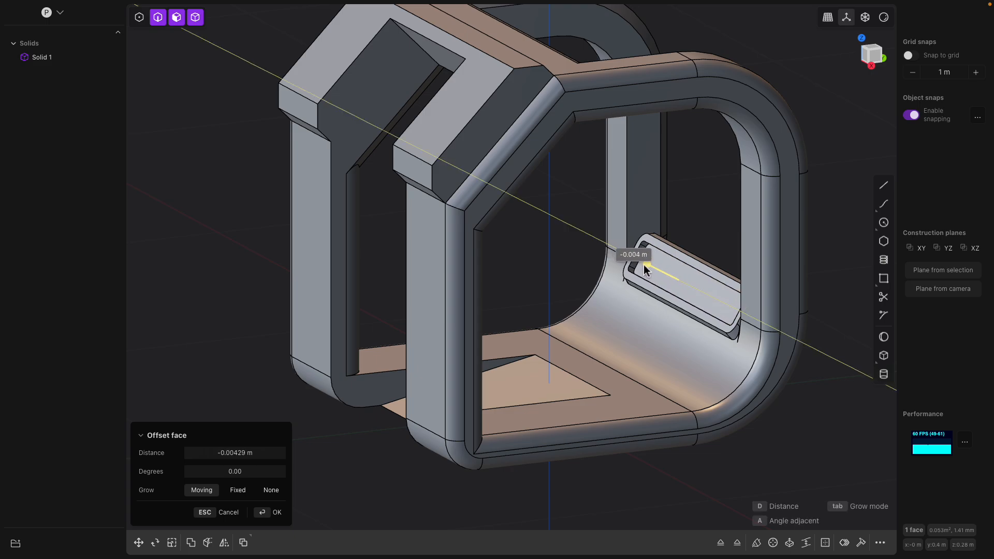
drag(643, 266, 645, 267)
key(Escape)
- Offset the long lower wall of the sill panel's recess by about 0.012 m to narrow the recess
scroll(660, 295, up, 10)
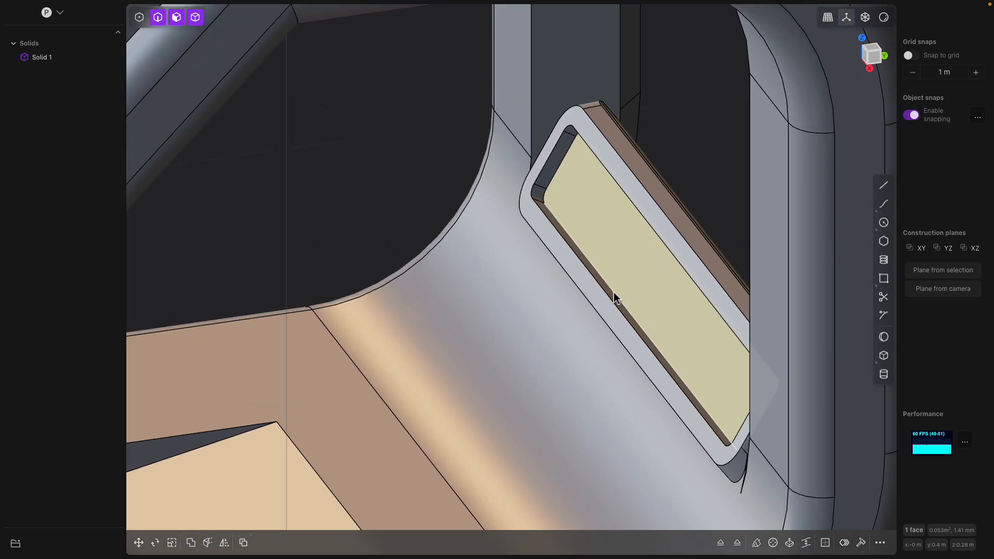
click(610, 294)
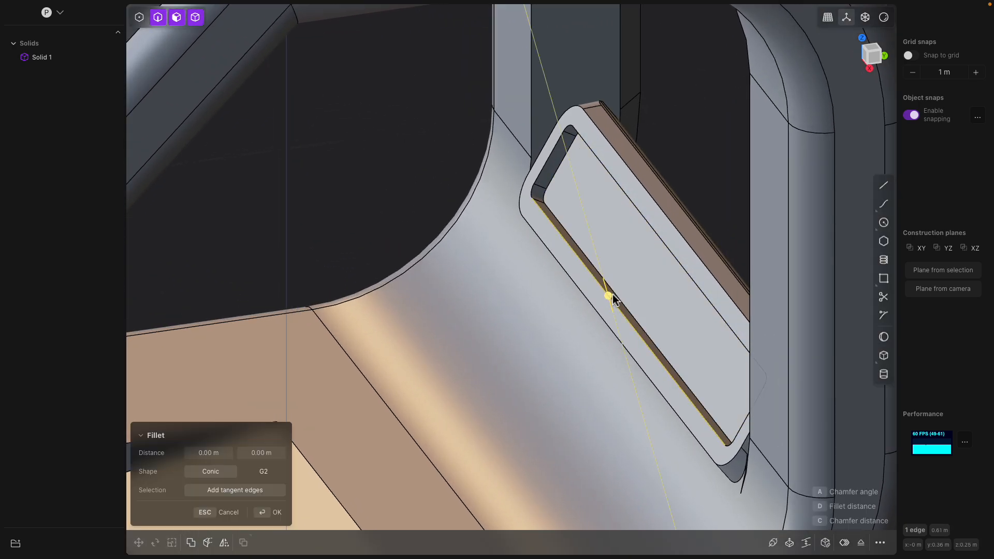
scroll(613, 294, up, 2)
scroll(620, 307, down, 2)
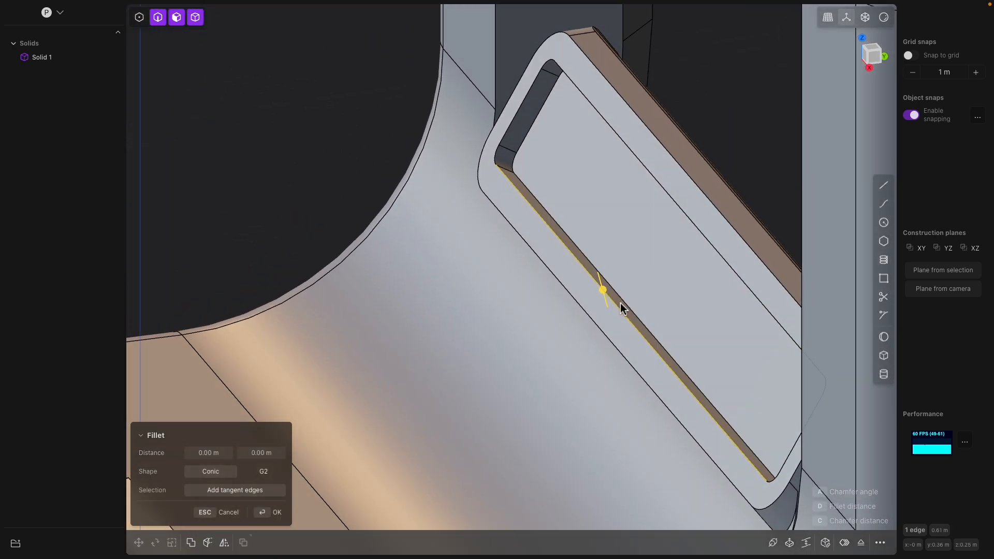
click(620, 303)
drag(634, 274, 650, 265)
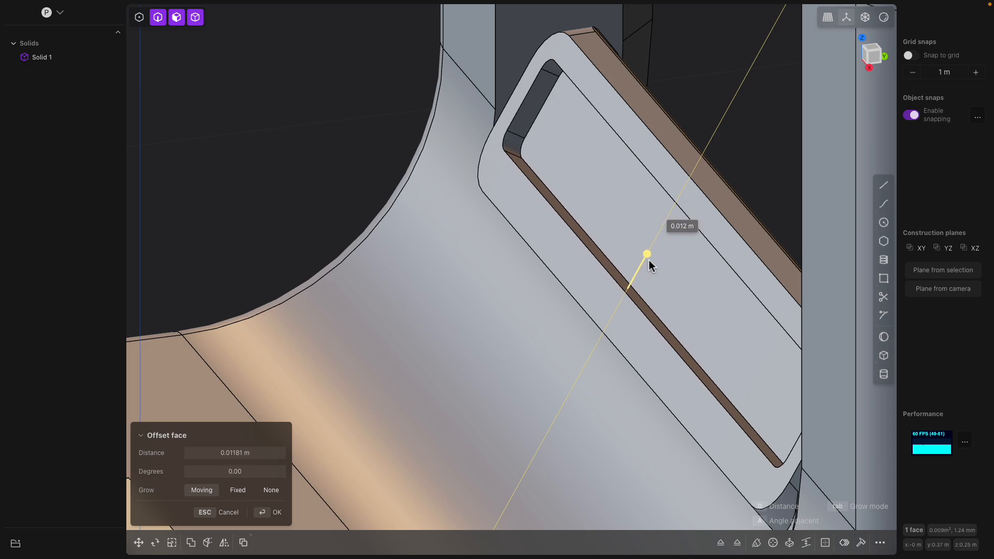
middle_drag(591, 260, 547, 244)
key(Return)
- Chamfer the full rim loop of the sill panel's recess by about 0.006 m
click(592, 253)
key(f)
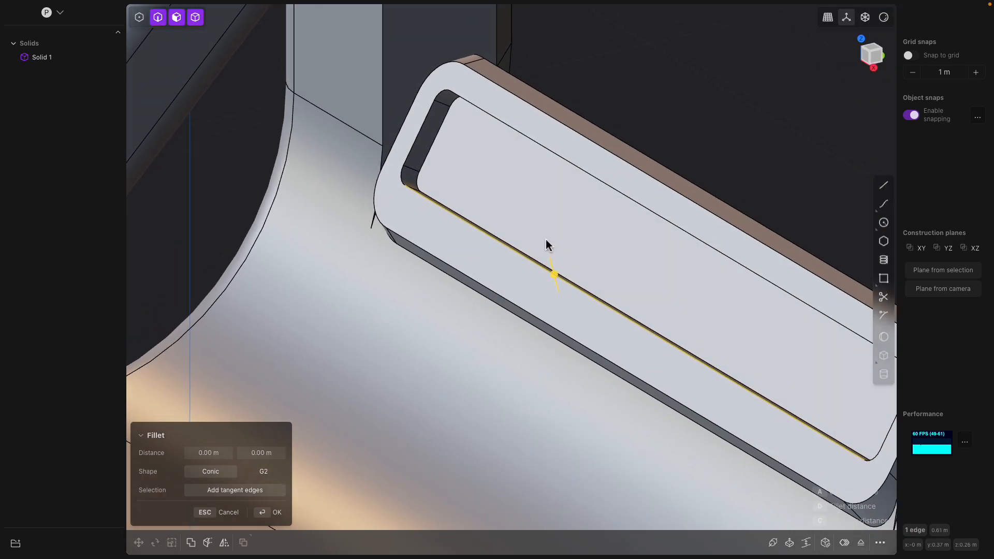
double_click(473, 104)
middle_drag(474, 115, 541, 175)
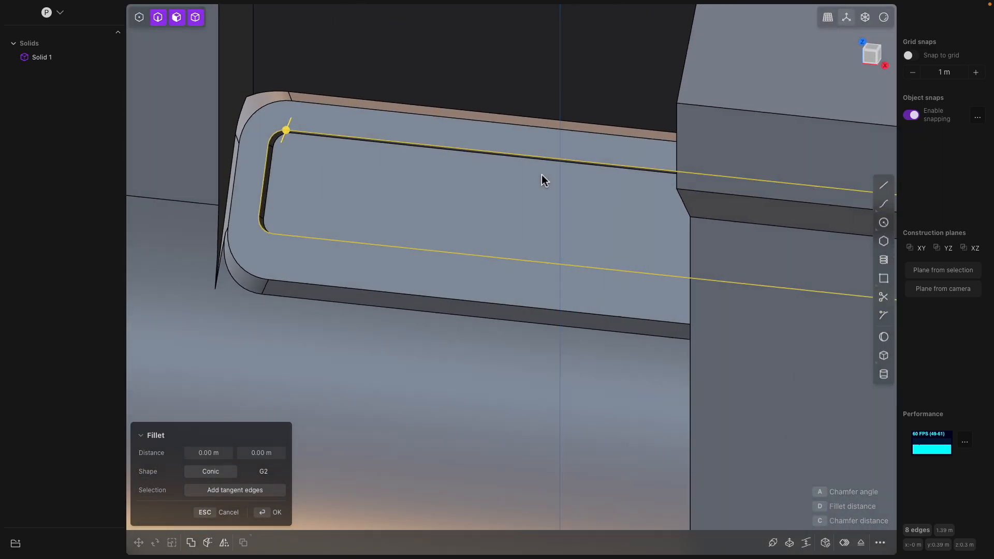
mouse_move(286, 129)
mouse_down()
mouse_move(271, 122)
mouse_move(296, 131)
mouse_up()
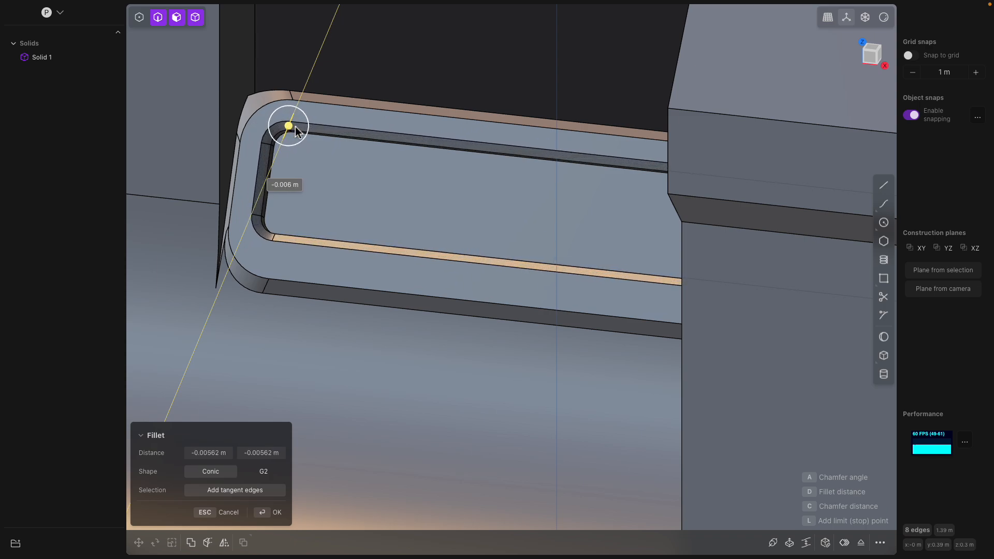
key(Return)
- Fillet the outer front edge loop of the raised sill panel by about 0.0065 m
double_click(340, 107)
key(b)
drag(297, 107, 287, 98)
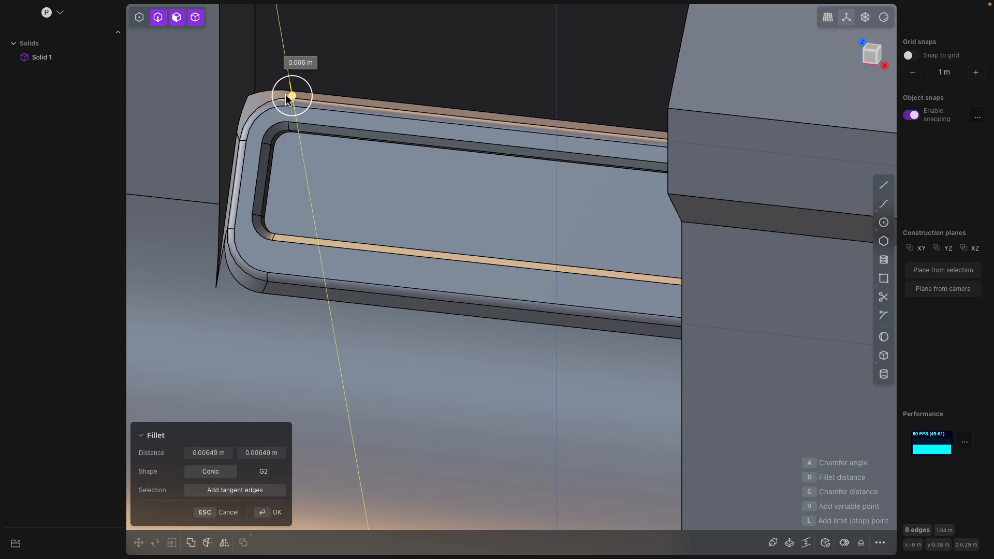
middle_drag(288, 98, 421, 311)
key(Return)
- Extend the bottom face of the raised sill panel downward by about 0.035 m
click(431, 308)
key(b)
scroll(435, 314, up, 5)
click(420, 310)
drag(443, 334, 454, 361)
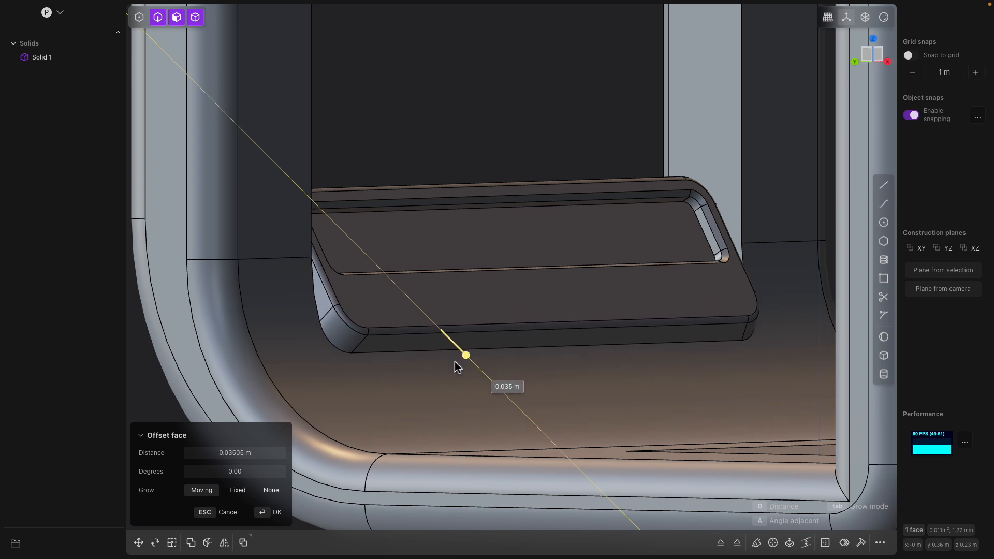
- Offset the long lower wall face of the panel recess by about -0.0018 m
middle_drag(569, 291, 468, 297)
click(446, 276)
click(447, 276)
scroll(446, 276, up, 2)
mouse_move(428, 246)
mouse_down()
mouse_move(444, 282)
mouse_move(433, 248)
mouse_up()
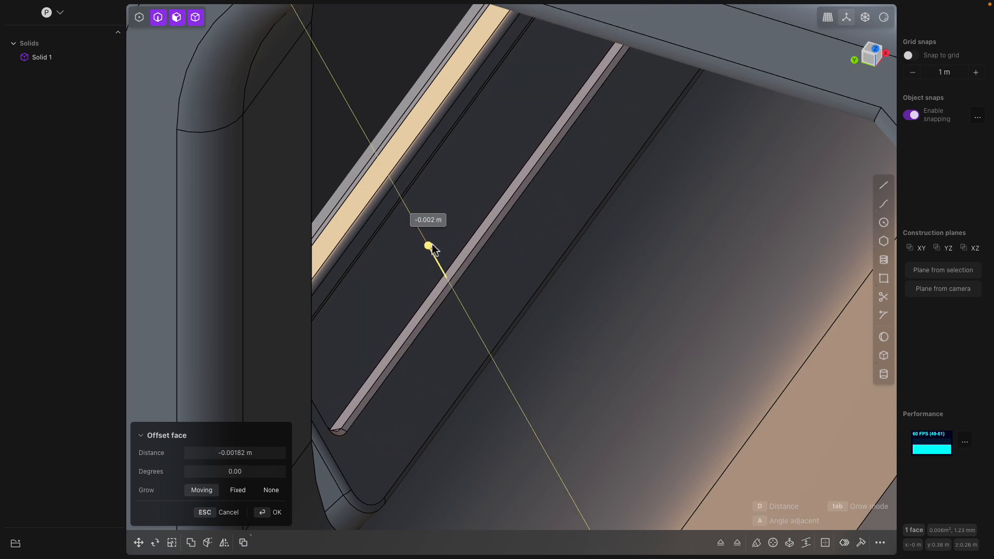
scroll(439, 255, down, 5)
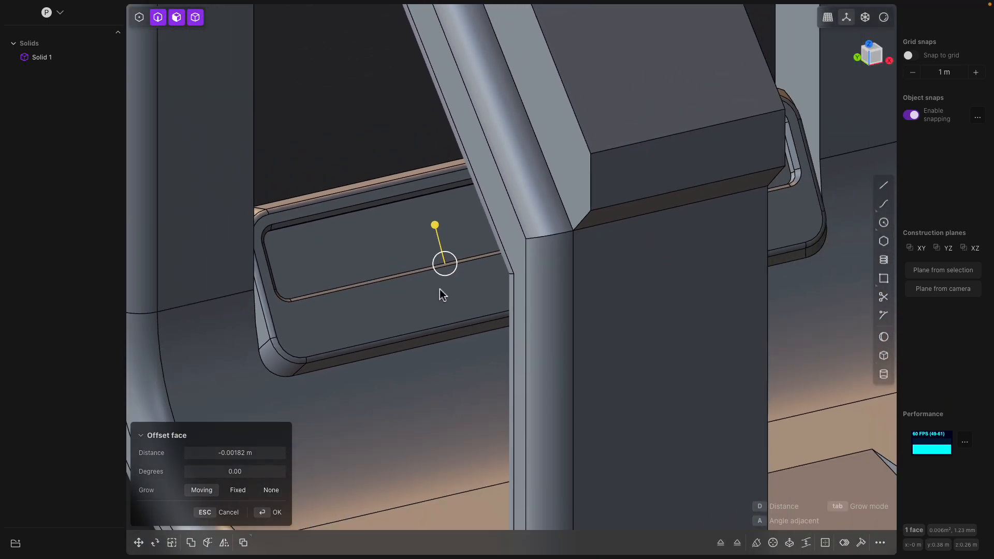
middle_drag(442, 294, 566, 341)
- Fillet the two side edges of the floor cutout by about 0.027 m
click(615, 335)
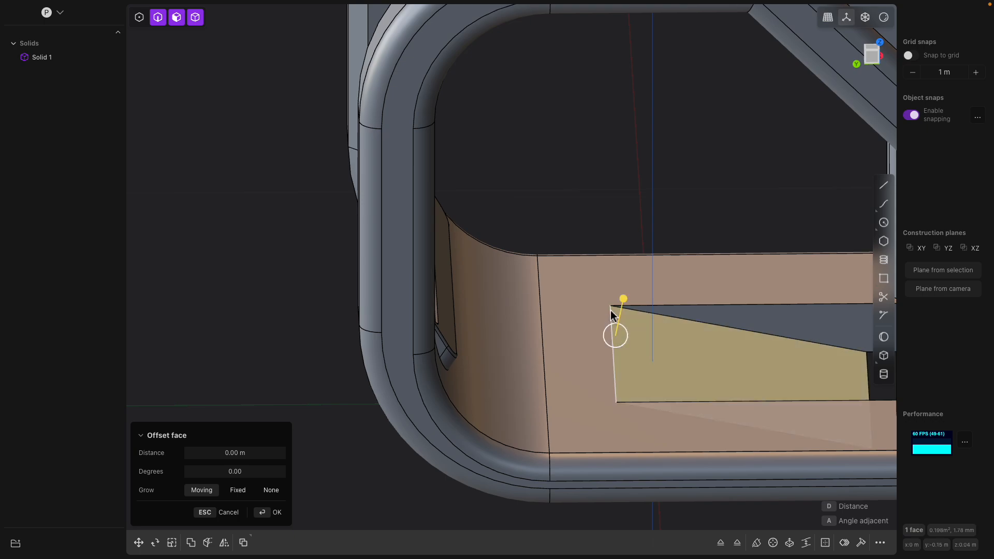
click(610, 310)
scroll(616, 322, down, 3)
middle_drag(653, 306, 626, 288)
click(526, 245)
click(584, 262)
mouse_move(651, 289)
mouse_down()
mouse_move(662, 299)
mouse_move(637, 287)
mouse_up()
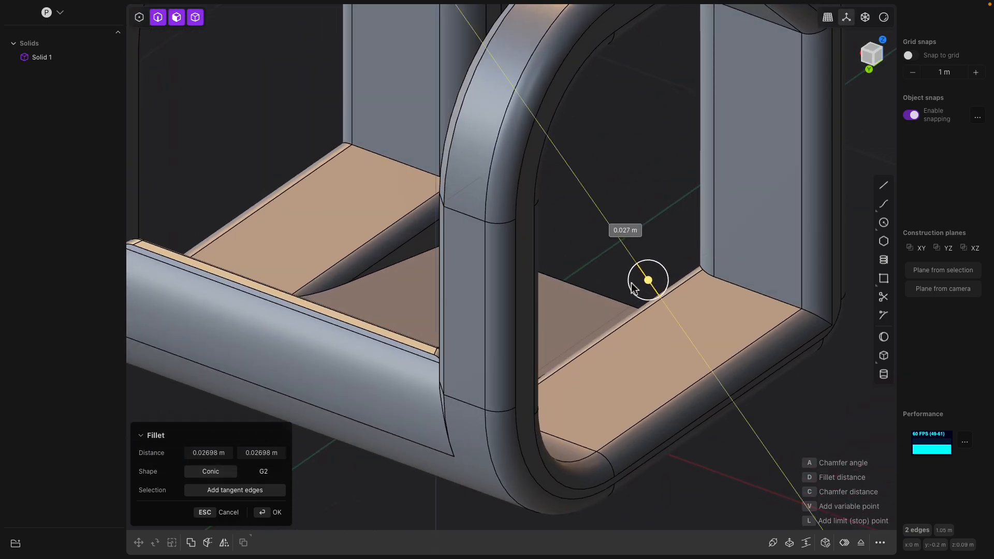
middle_drag(637, 289, 564, 265)
mouse_move(595, 240)
mouse_down()
mouse_move(600, 249)
mouse_move(597, 240)
mouse_up()
middle_drag(526, 274, 608, 310)
key(Return)
- Chamfer the rear edge of the floor cutout
click(524, 295)
key(b)
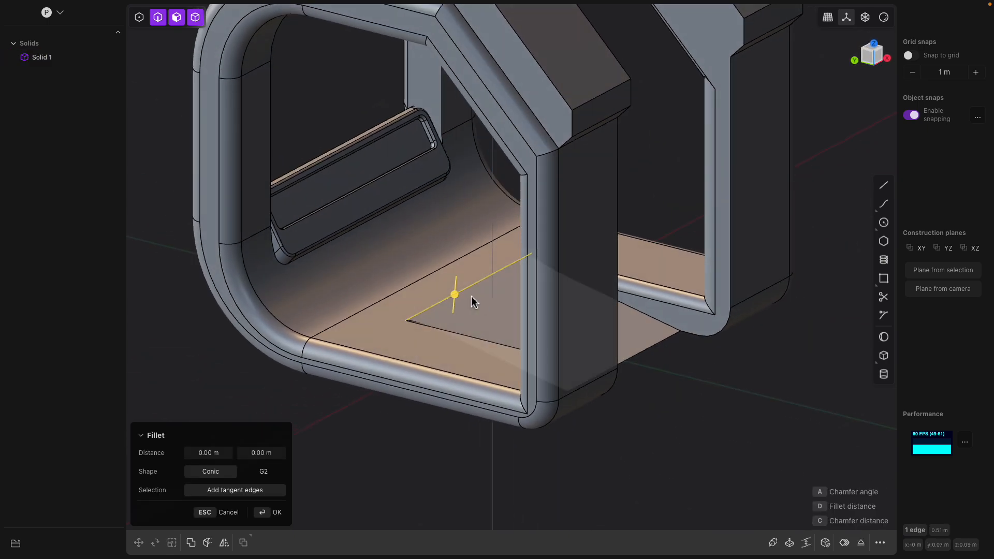
drag(466, 296, 463, 296)
middle_drag(558, 368, 508, 173)
double_click(468, 134)
middle_drag(468, 134, 554, 147)
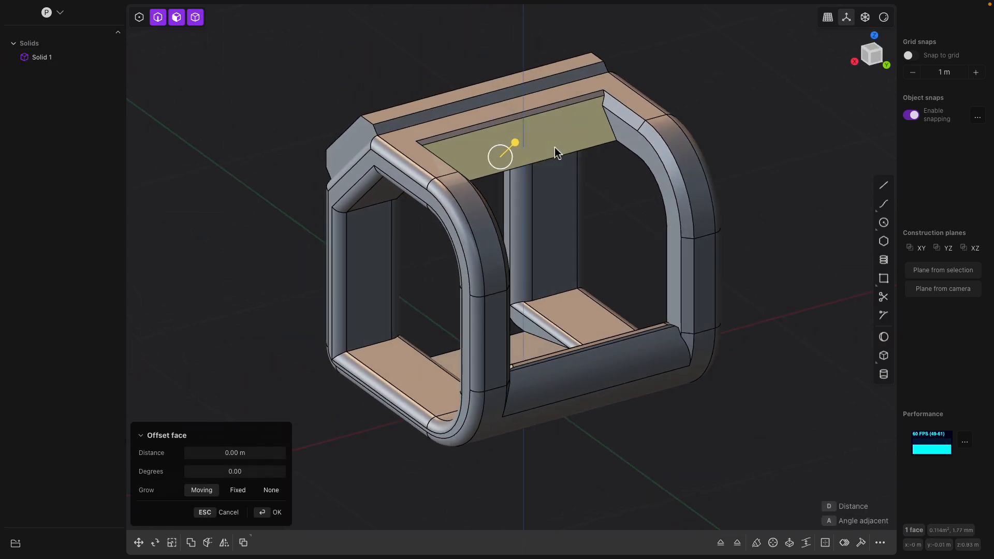
drag(514, 142, 531, 142)
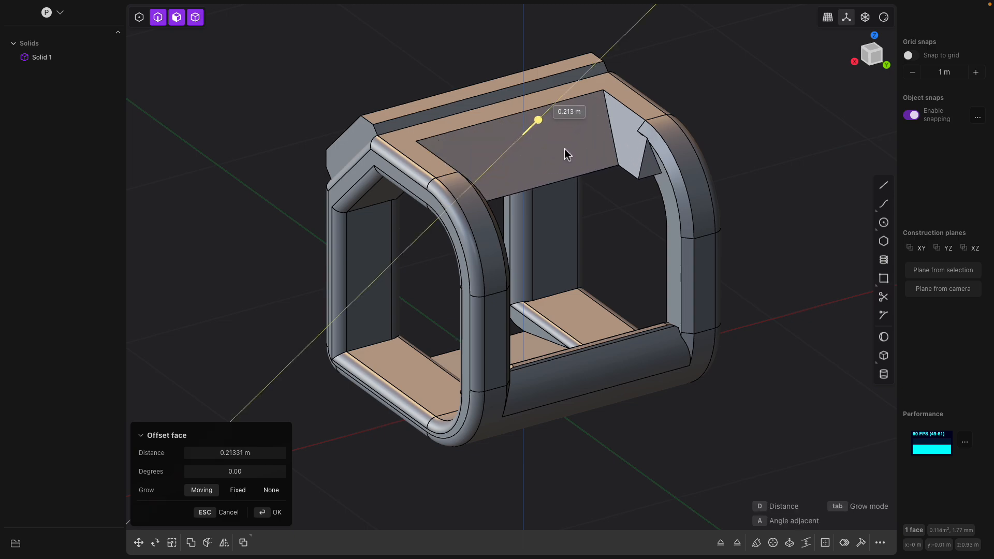
drag(638, 179, 577, 209)
key(Escape)
- Fillet the long edge between the raised block's top face and its sloped front face
middle_drag(577, 209, 525, 141)
click(469, 129)
key(f)
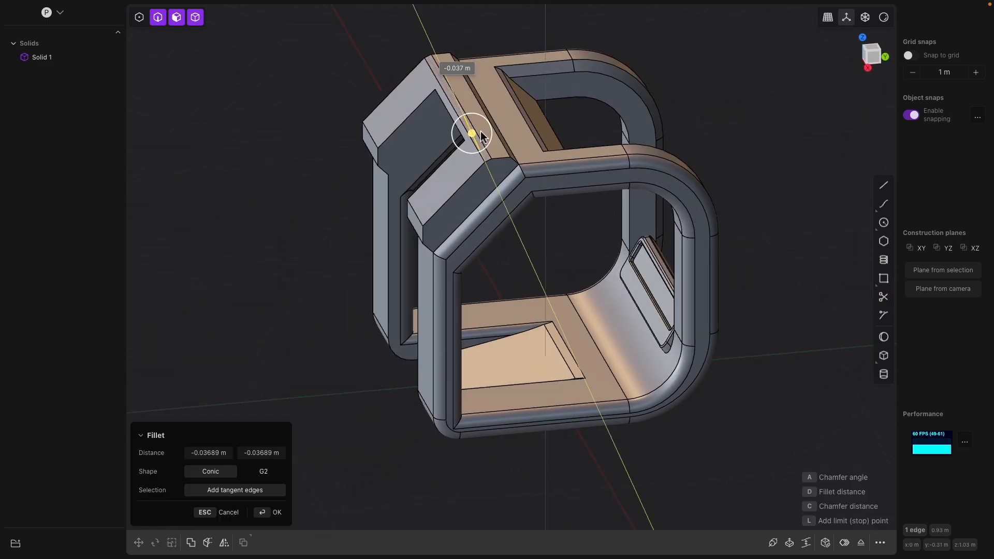
middle_drag(465, 120, 515, 107)
key(Return)
- Offset the top wall face of the front opening by about 0.023 m
click(475, 124)
key(q)
drag(475, 125, 462, 181)
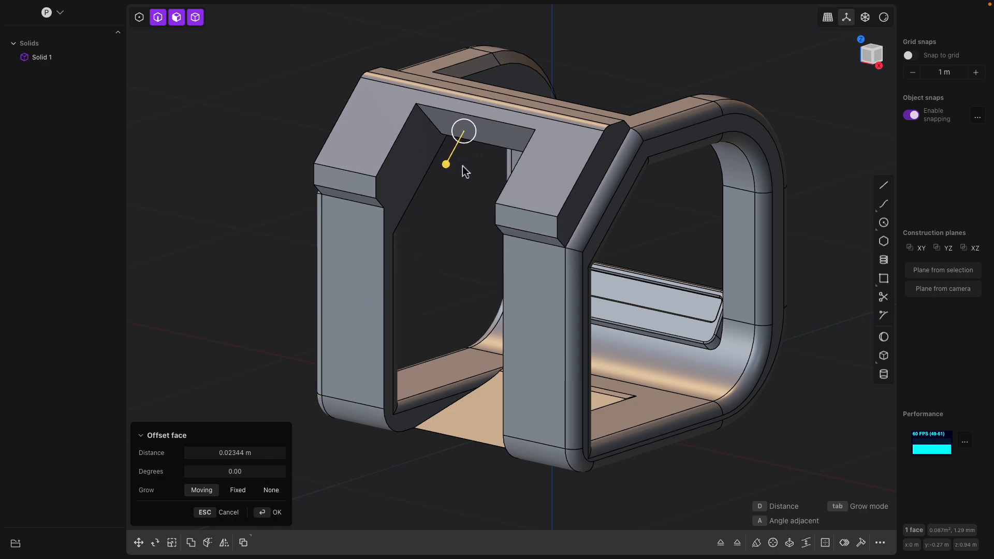
key(KP_1)
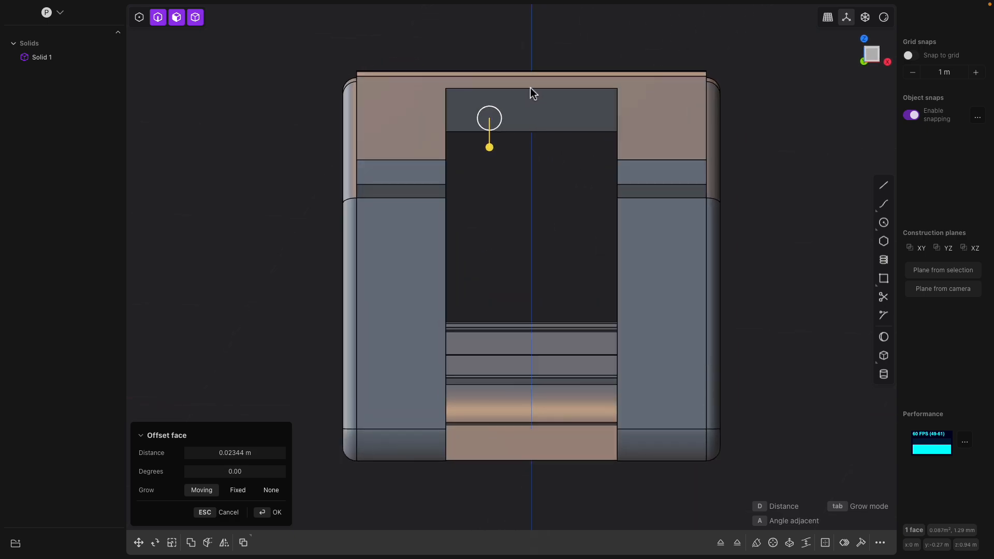
middle_drag(532, 93, 528, 157)
drag(492, 170, 515, 182)
middle_drag(511, 177, 537, 135)
- Chamfer the inner lower edge of the front opening's top wall
right_click(533, 147)
click(533, 147)
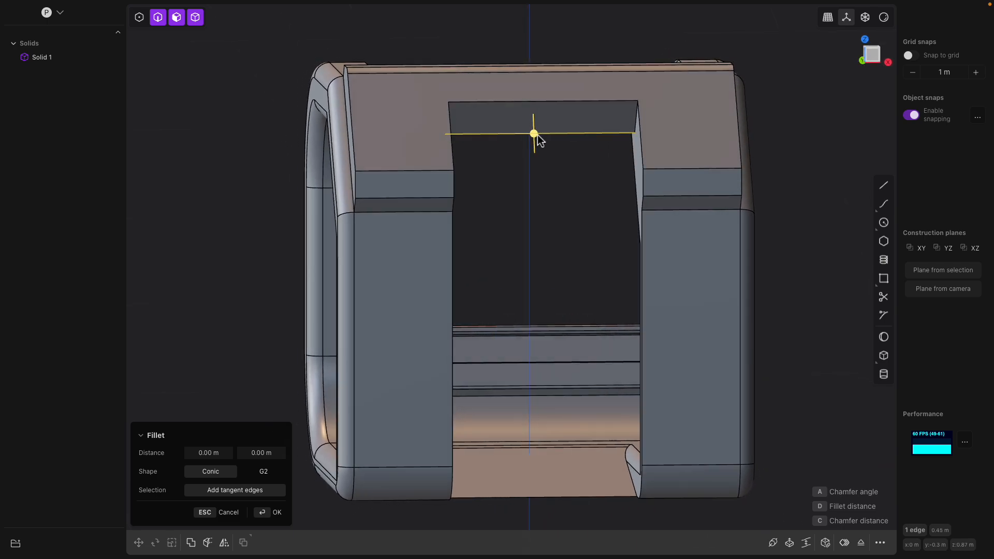
drag(538, 136, 546, 134)
drag(580, 175, 583, 174)
middle_drag(583, 174, 567, 78)
scroll(569, 144, up, 5)
scroll(570, 135, down, 3)
key(Return)
- Offset the narrow top face of the raised sloped block by about -0.005 m
click(582, 117)
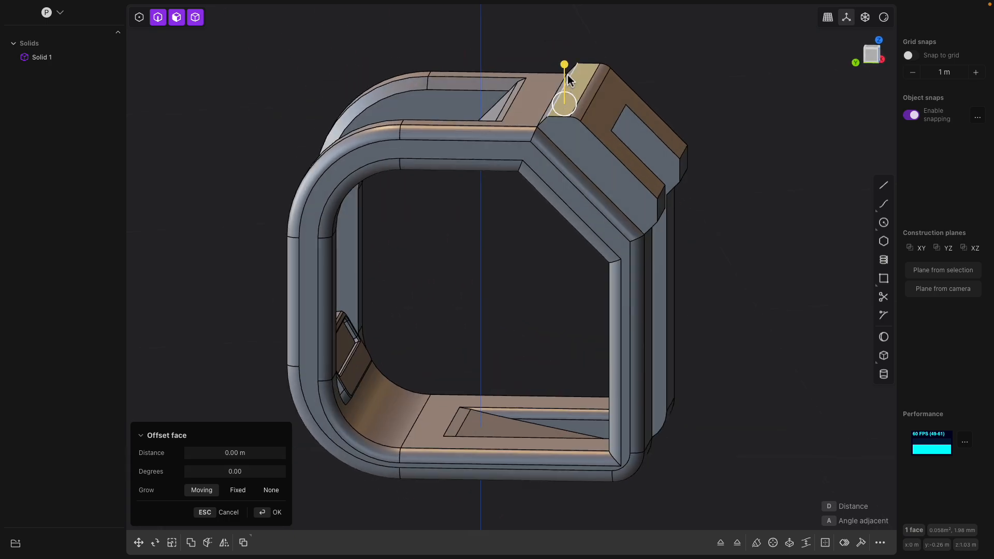
drag(568, 70, 571, 62)
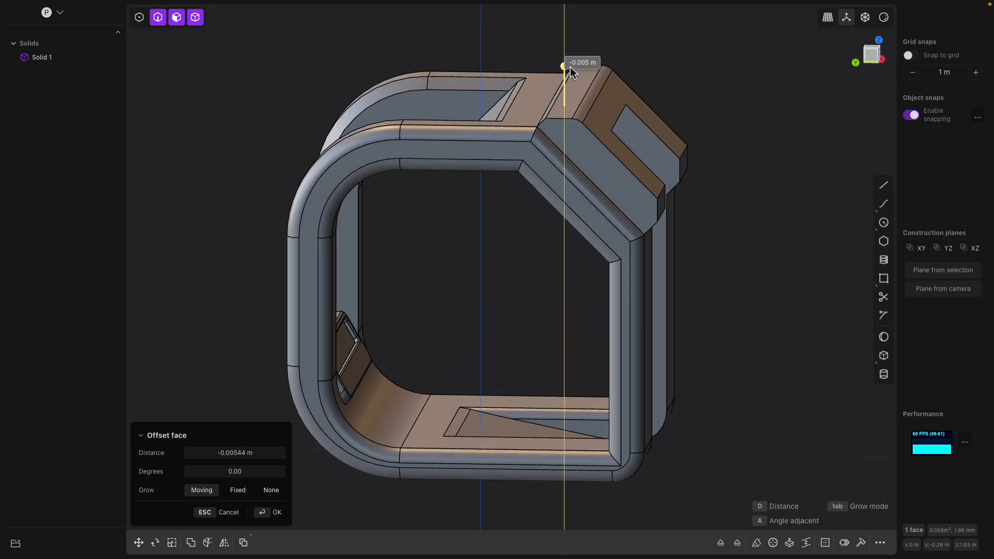
middle_drag(571, 72, 548, 112)
key(Return)
- Cut a box notch about 0.296 × 0.177 m and 0.048 m deep into the inner side of the left front pillar
click(541, 108)
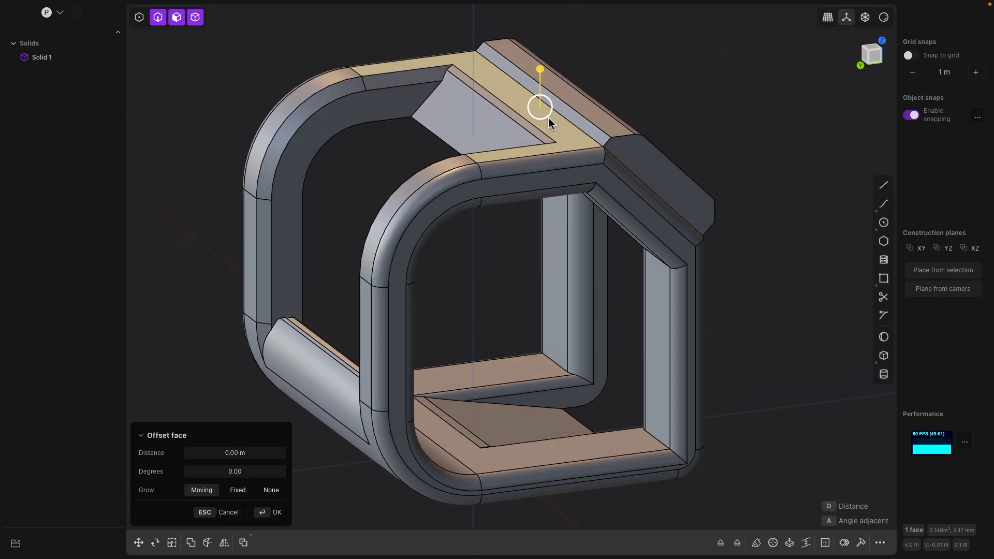
middle_drag(548, 123, 730, 324)
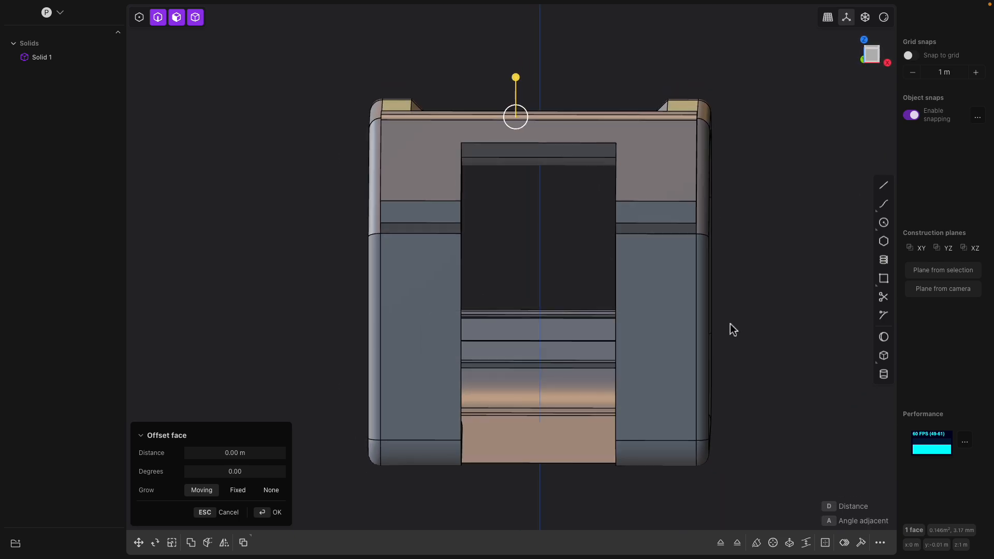
click(884, 355)
middle_drag(538, 321, 395, 293)
click(396, 293)
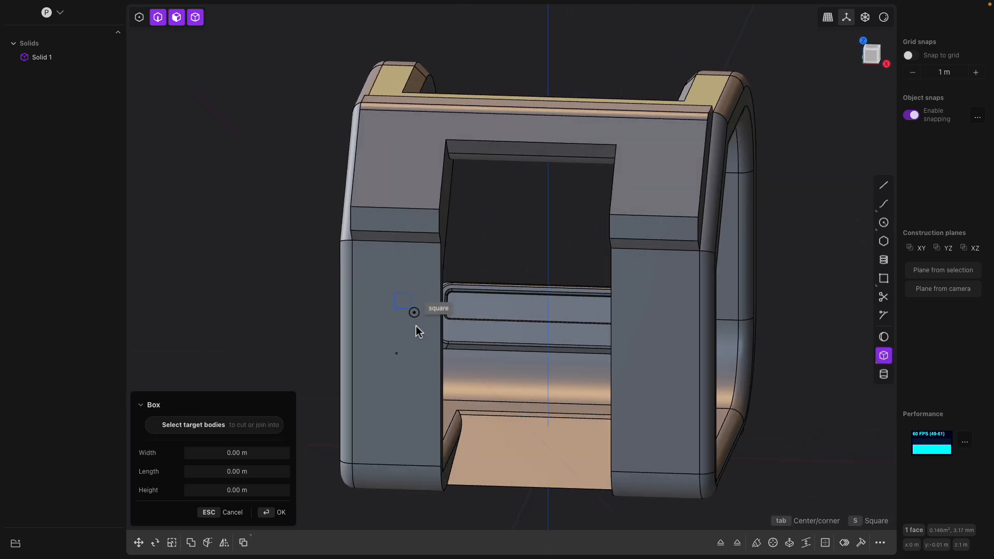
click(461, 402)
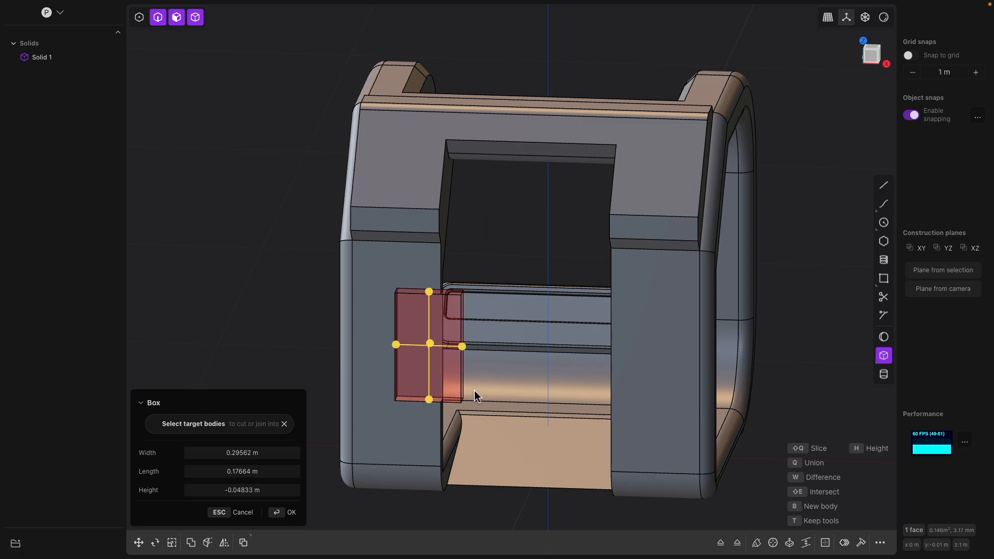
click(474, 390)
middle_drag(486, 381, 514, 387)
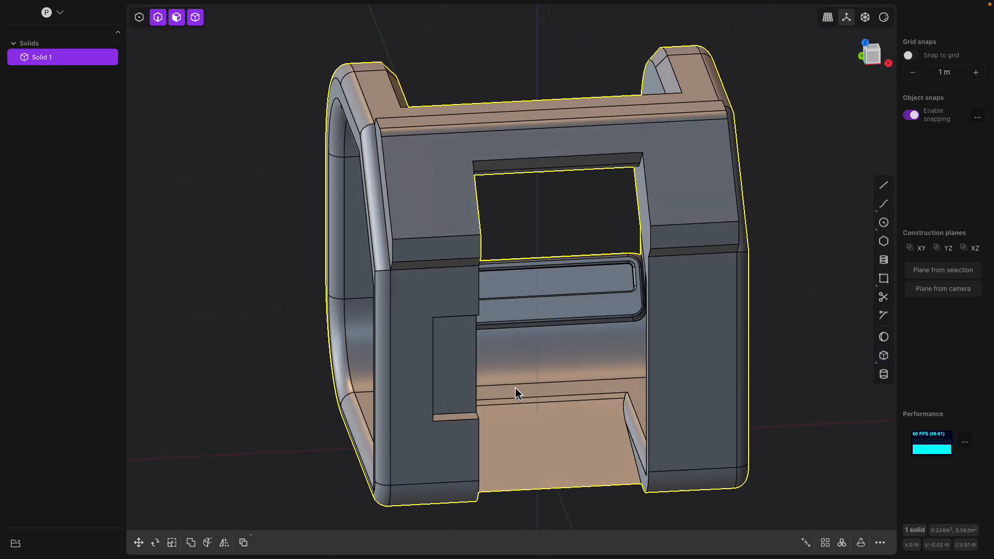
click(883, 355)
middle_drag(595, 321, 439, 206)
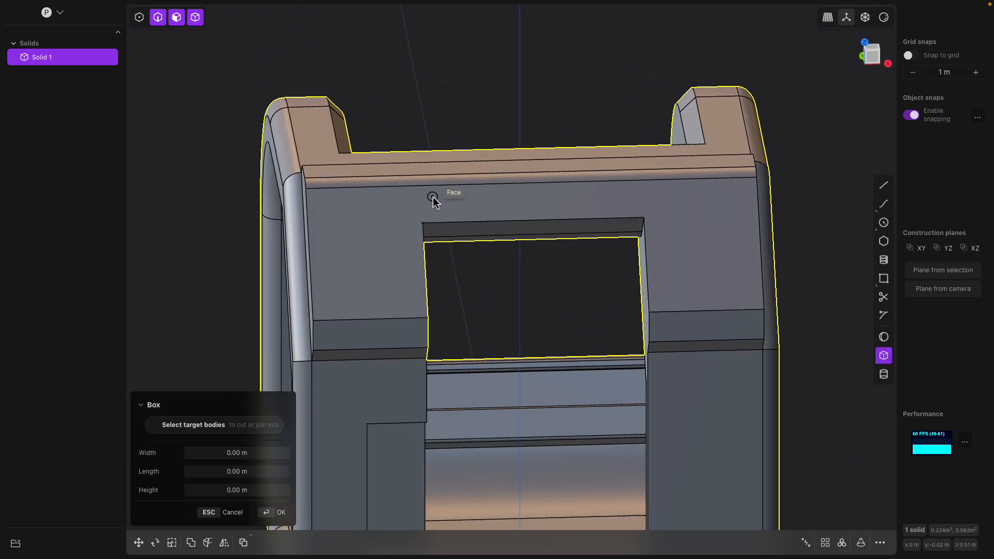
key(Escape)
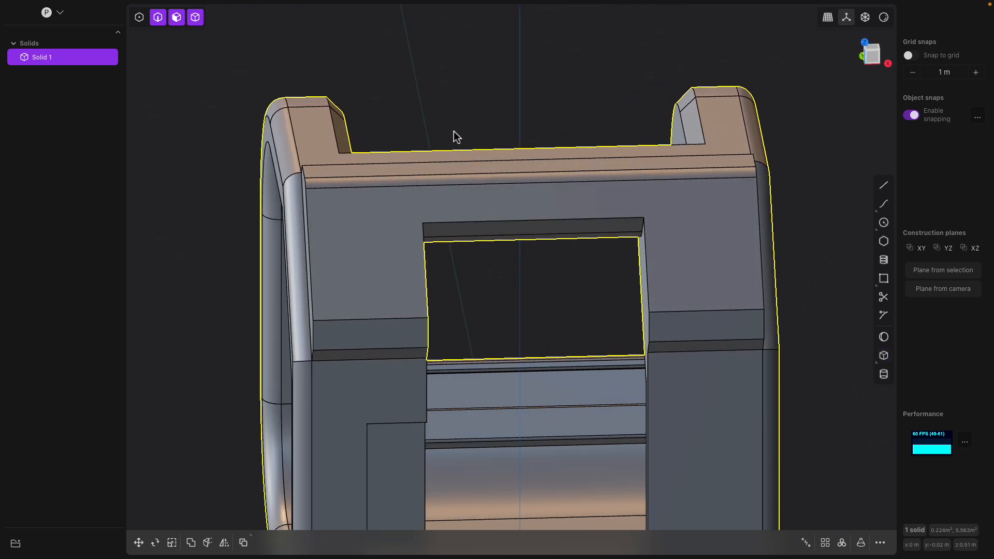
- Set a temporary construction plane on the sloped front face of the raised block
click(433, 198)
middle_drag(432, 198, 523, 200)
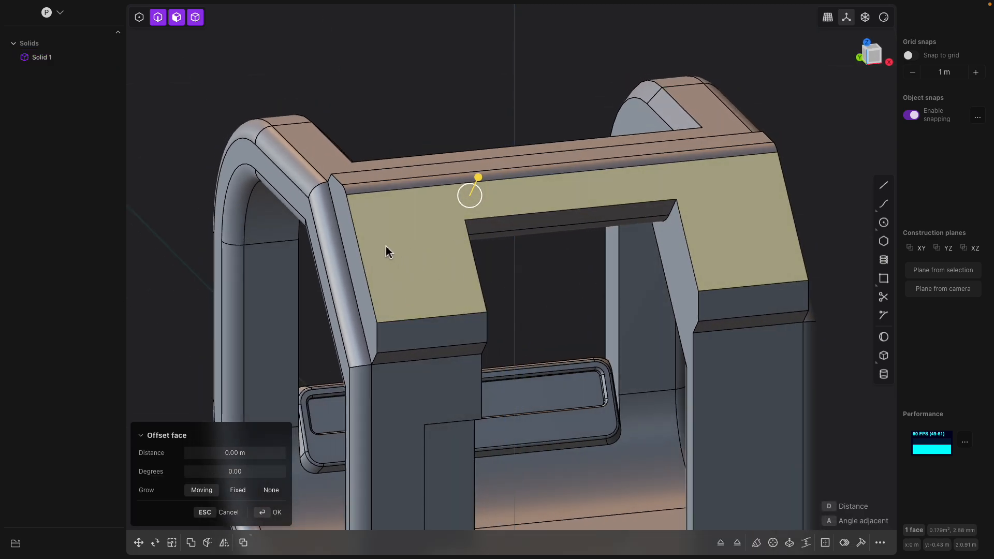
middle_drag(490, 295, 501, 244)
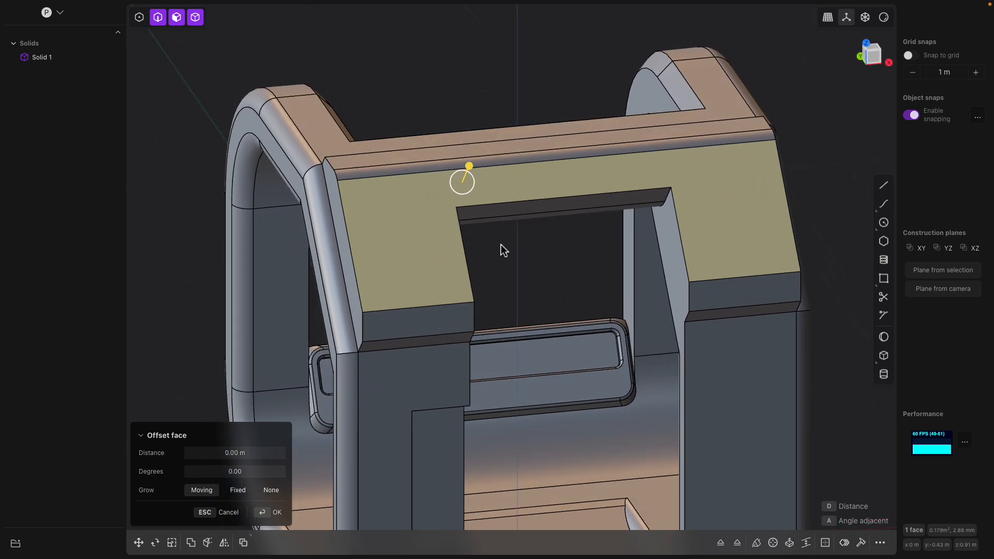
key(space)
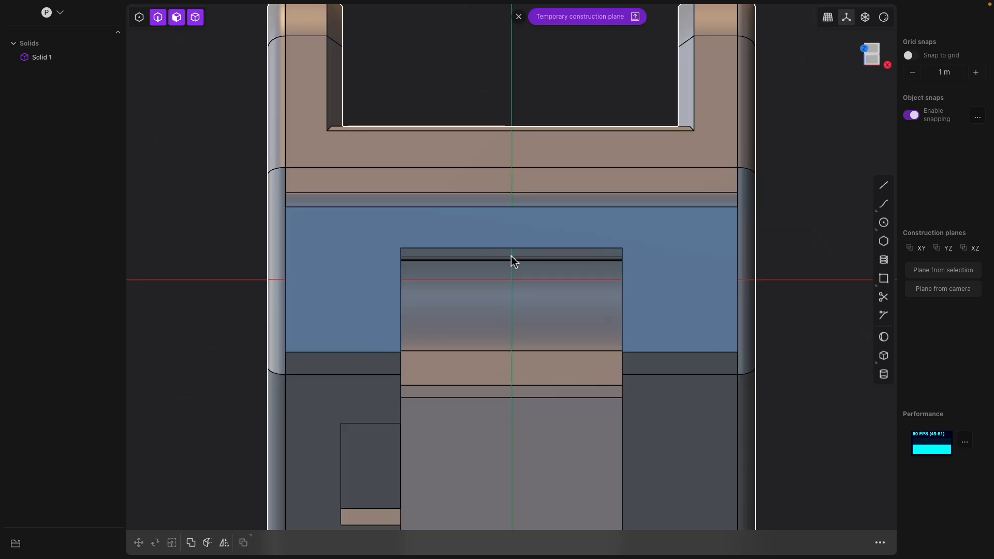
- Create a separate box body about 0.358 × 0.035 m, sunk about 0.036 m into the sloped face above the notched pillar
click(884, 356)
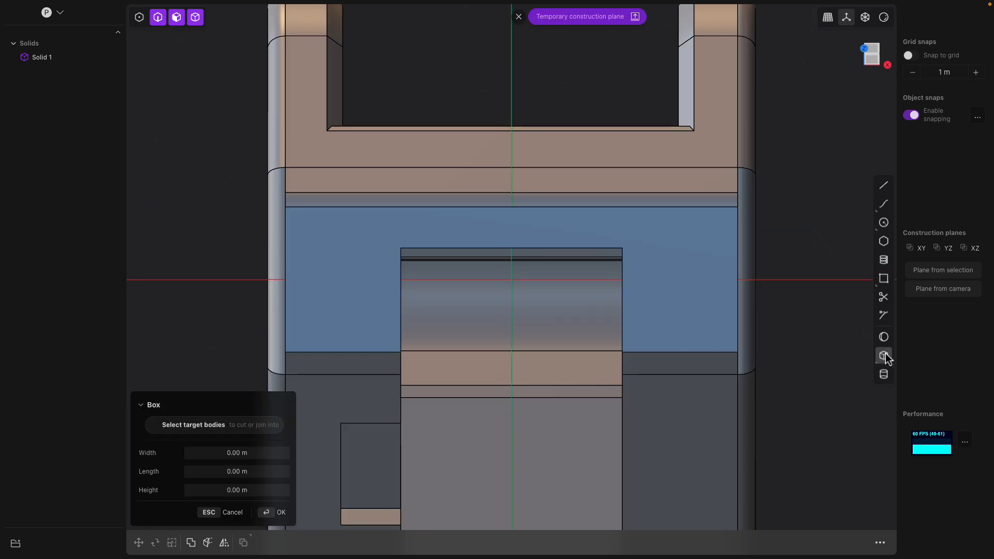
click(305, 228)
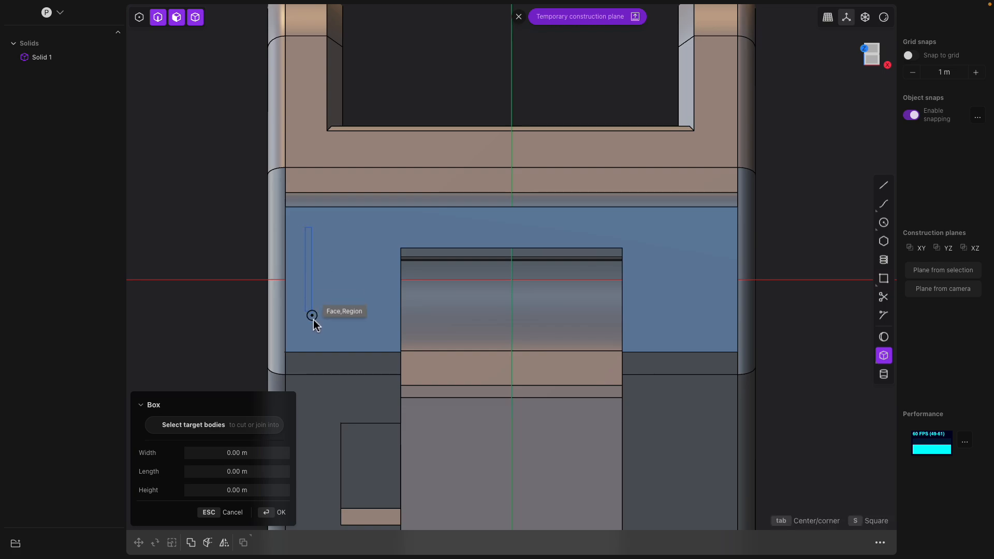
click(323, 403)
middle_drag(330, 390, 429, 348)
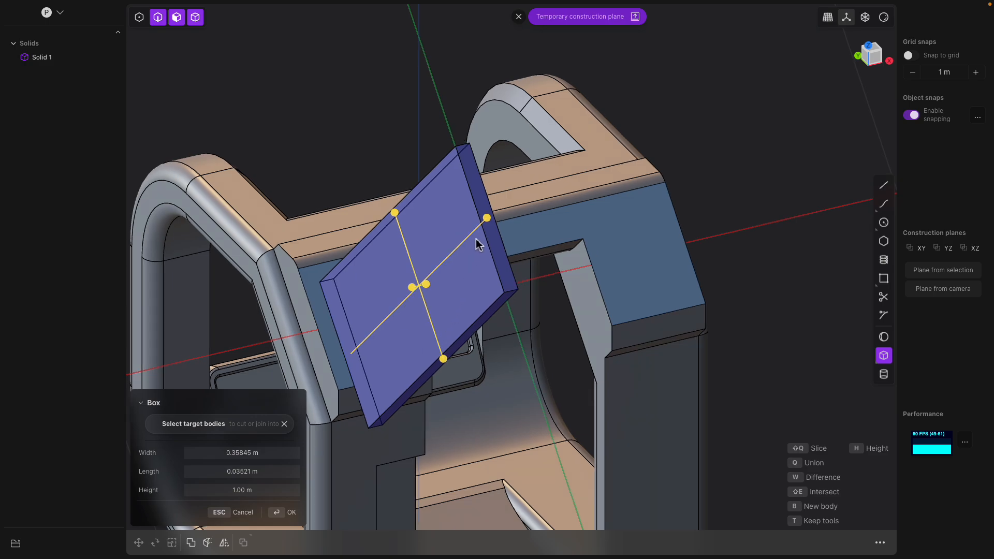
shift+middle_drag(486, 222, 533, 194)
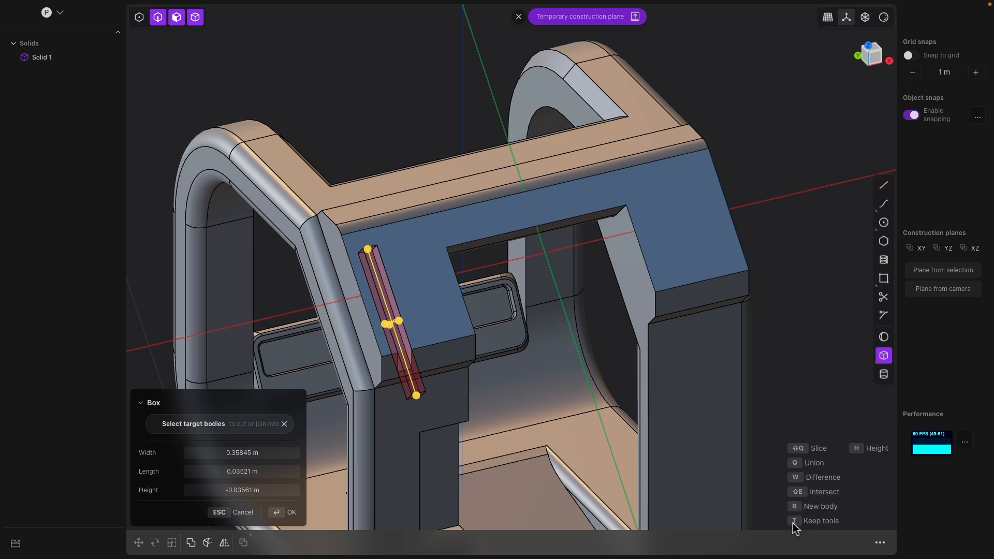
key(b)
scroll(506, 303, up, 2)
shift+middle_drag(486, 344, 473, 288)
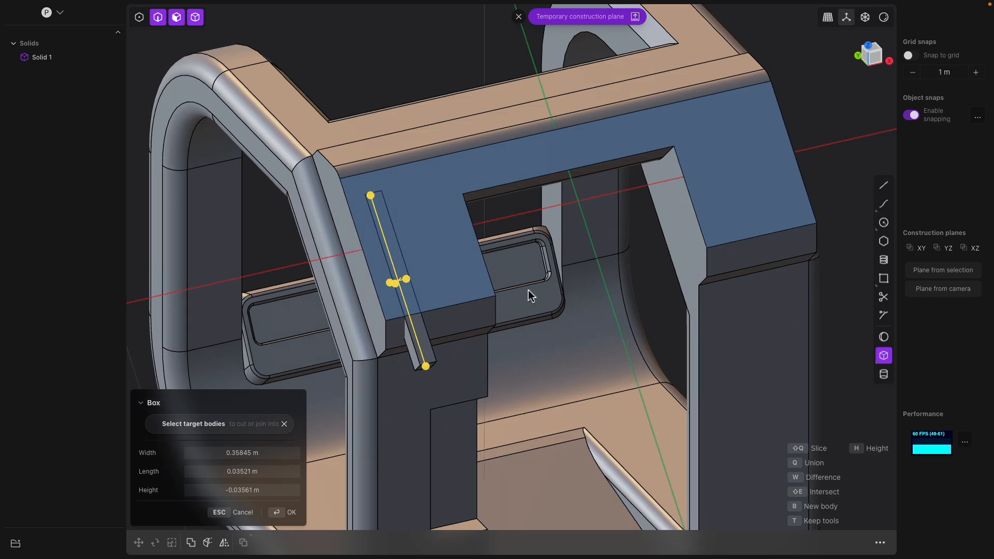
key(Return)
- Make a rectangular array of the thin box with three instances along the X axis over about 0.137 m
middle_drag(488, 232, 466, 240)
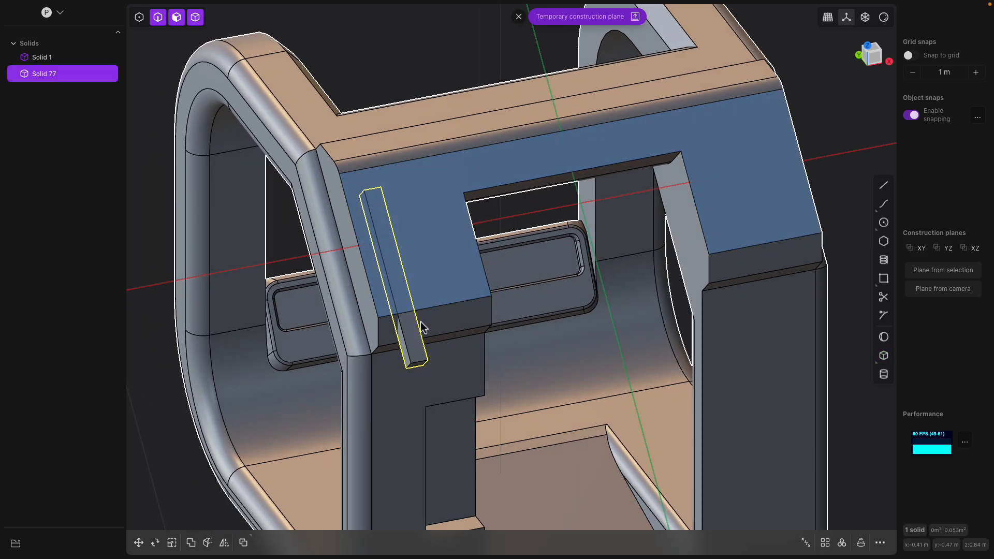
click(826, 542)
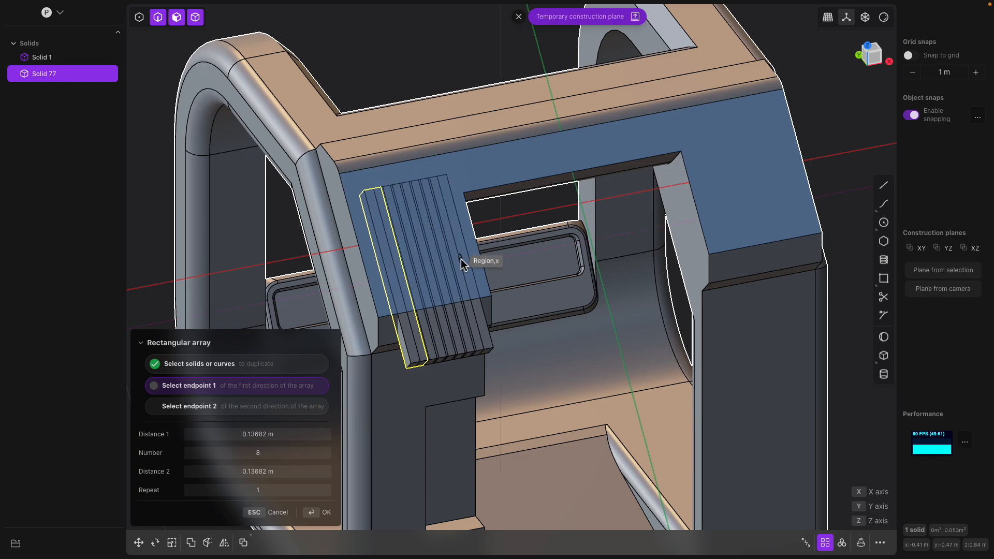
click(460, 261)
shift+scroll(461, 258, down, 3)
shift+scroll(461, 259, down, 2)
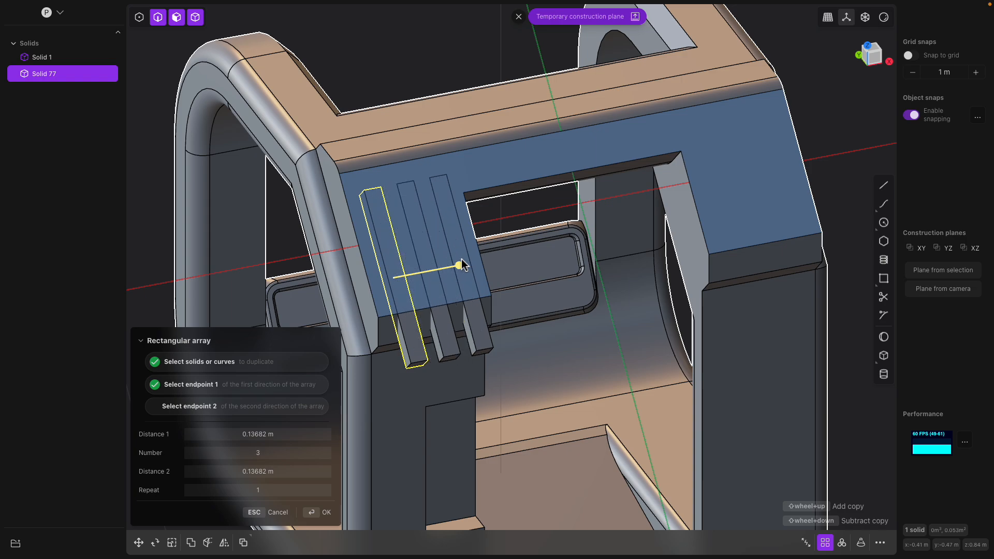
key(Return)
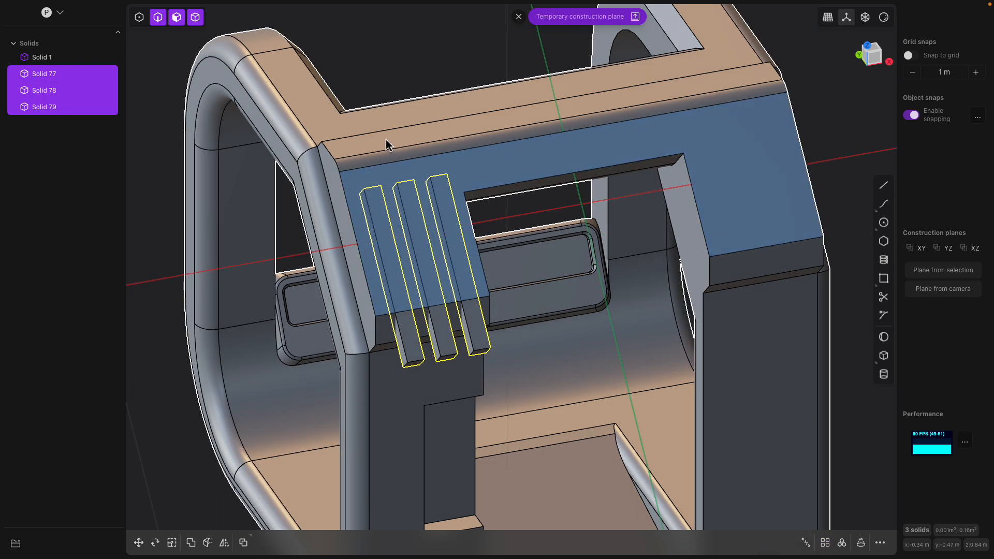
- Subtract the three thin boxes from the main block with a Boolean difference to cut parallel slots
click(378, 135)
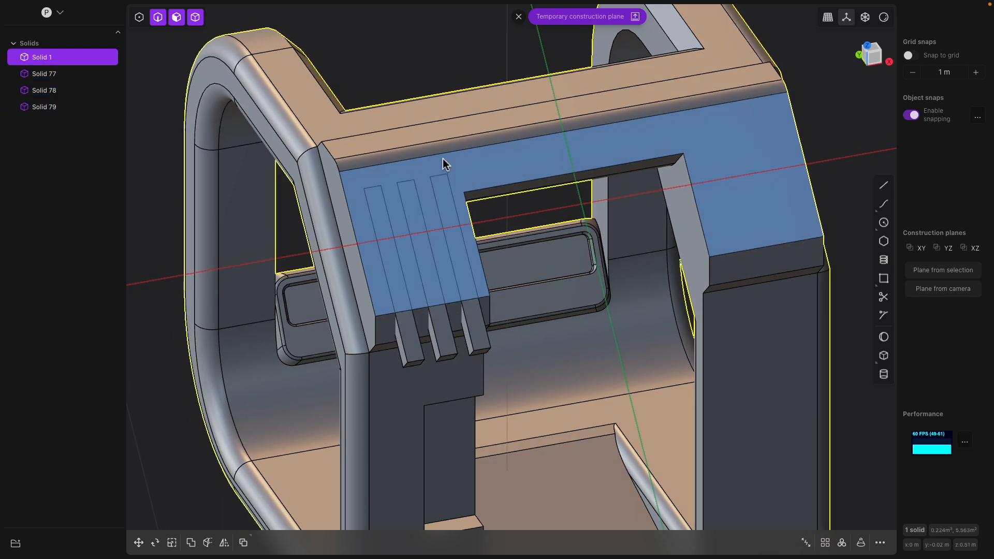
scroll(444, 160, down, 2)
click(424, 75)
scroll(523, 154, down, 3)
middle_drag(524, 154, 513, 147)
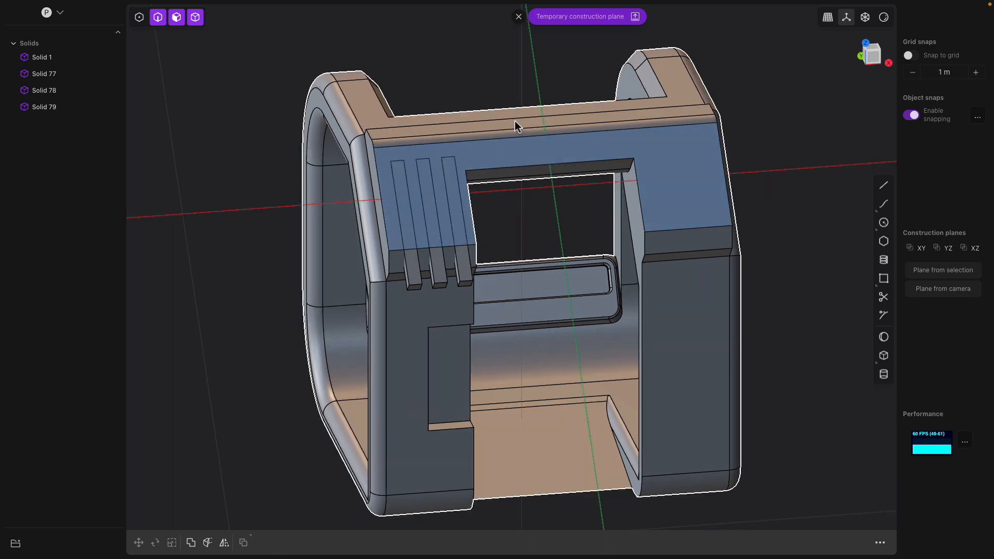
click(515, 120)
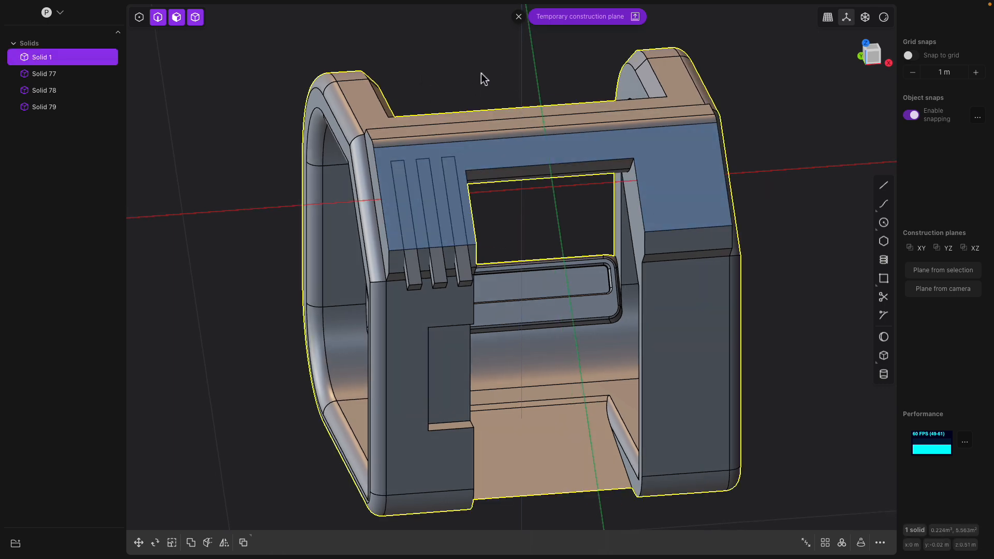
key(ctrl+a)
key(shift+d)
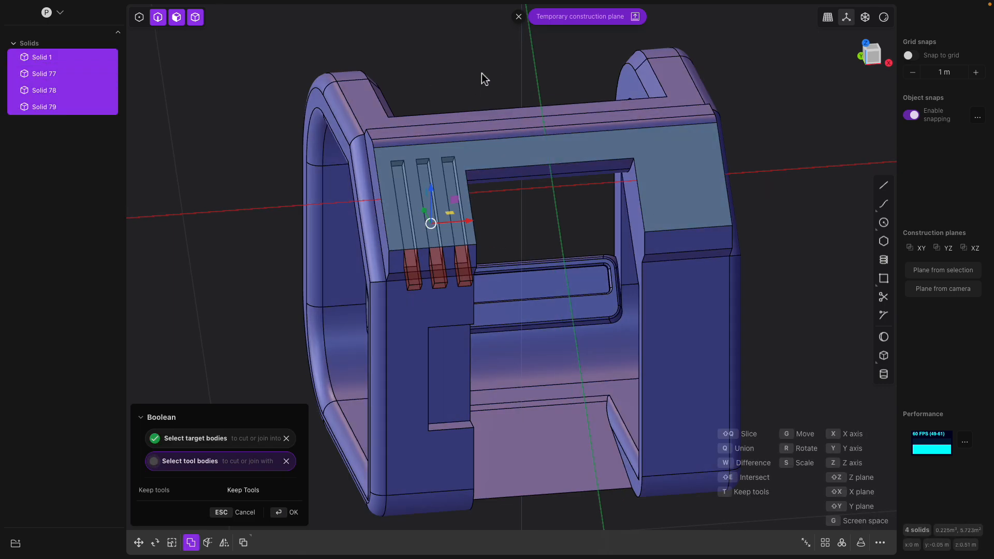
key(Return)
middle_drag(440, 141, 442, 266)
key(e)
middle_drag(504, 164, 535, 171)
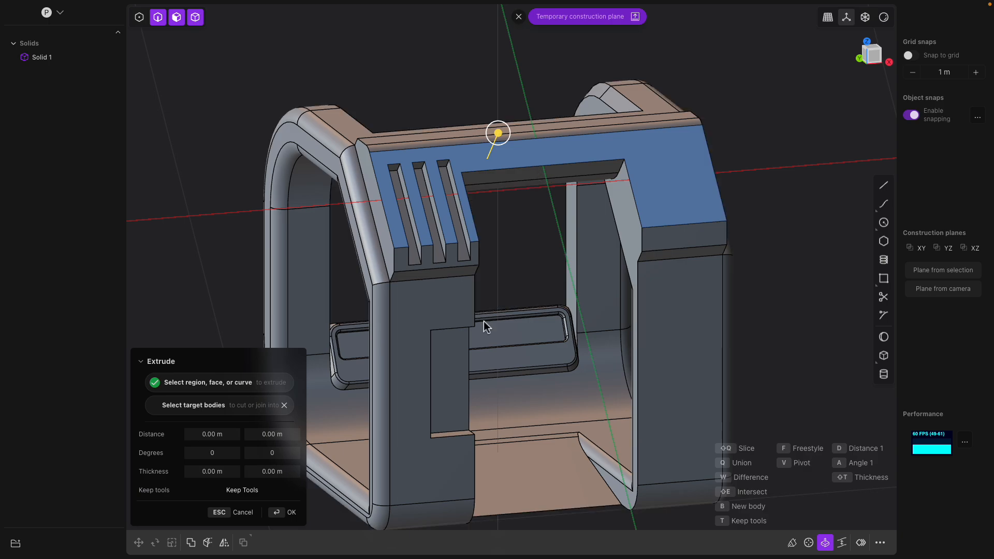
middle_drag(567, 379, 503, 371)
key(Escape)
- Fillet the vertical inner edge of the front pillar's notch by about 0.022 m
click(427, 372)
key(f)
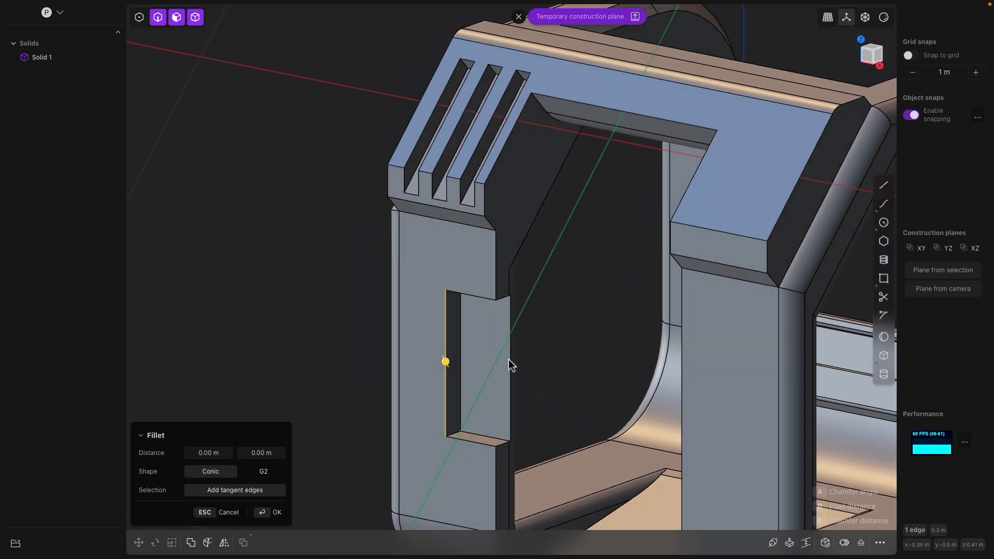
mouse_move(512, 360)
mouse_down()
mouse_move(498, 360)
mouse_move(512, 362)
mouse_up()
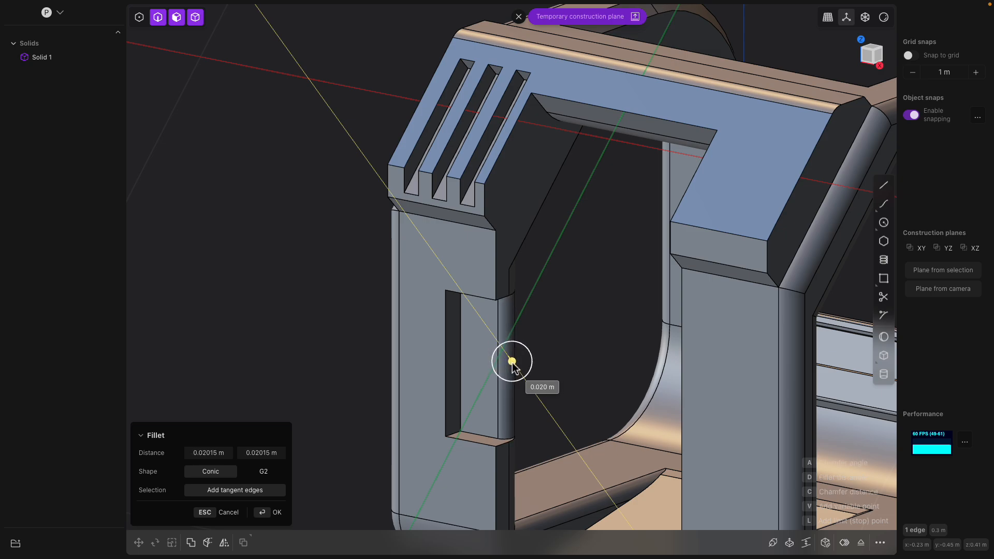
middle_drag(512, 365, 413, 198)
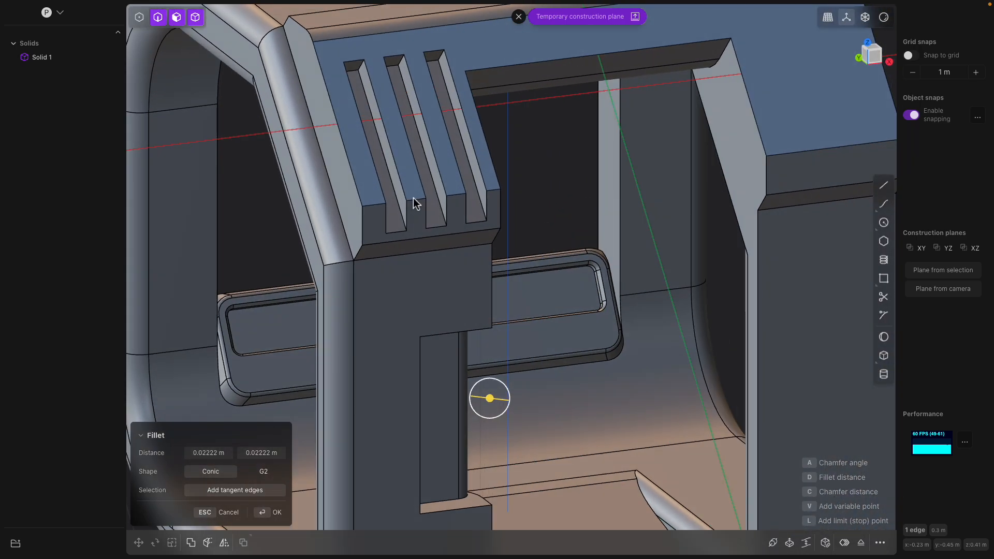
key(Return)
- Fillet the four short lower edges of the sloped face between the slots by about 0.068 m
click(374, 204)
key(b)
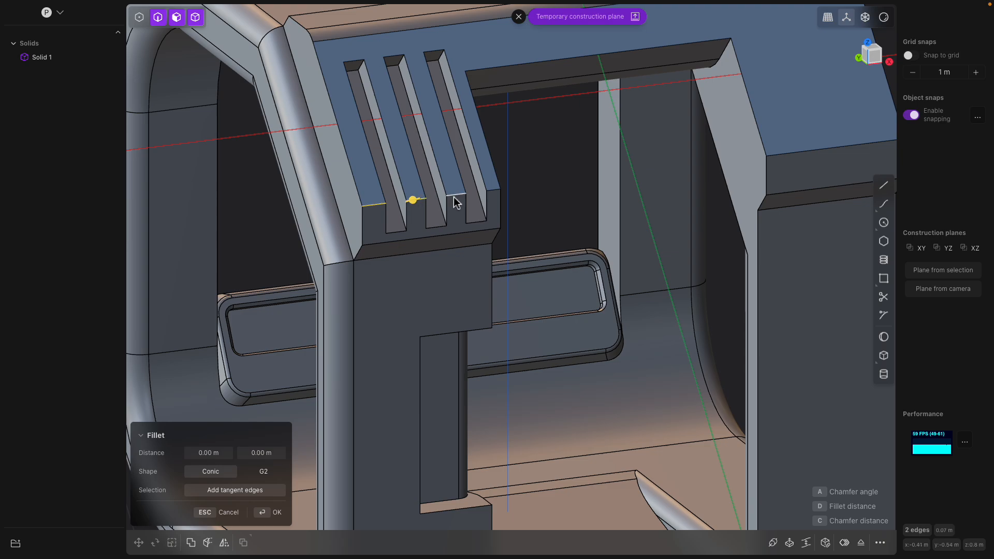
click(493, 190)
drag(495, 194, 499, 192)
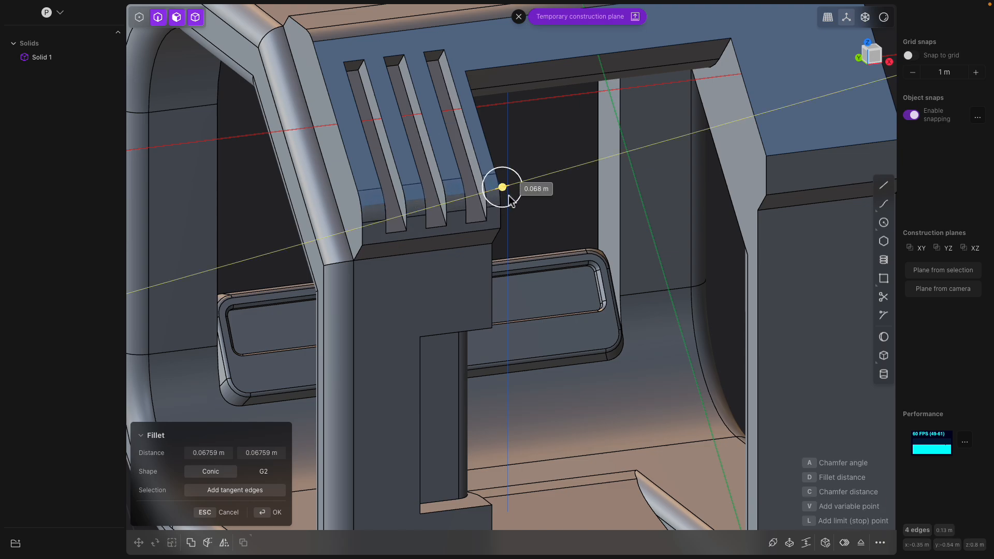
middle_drag(506, 201, 446, 237)
key(Return)
- Mirror the block across its central X plane, slicing at the plane so the slotted, notched side replaces the plain one
click(559, 237)
middle_drag(558, 237, 369, 441)
scroll(551, 242, down, 4)
click(552, 249)
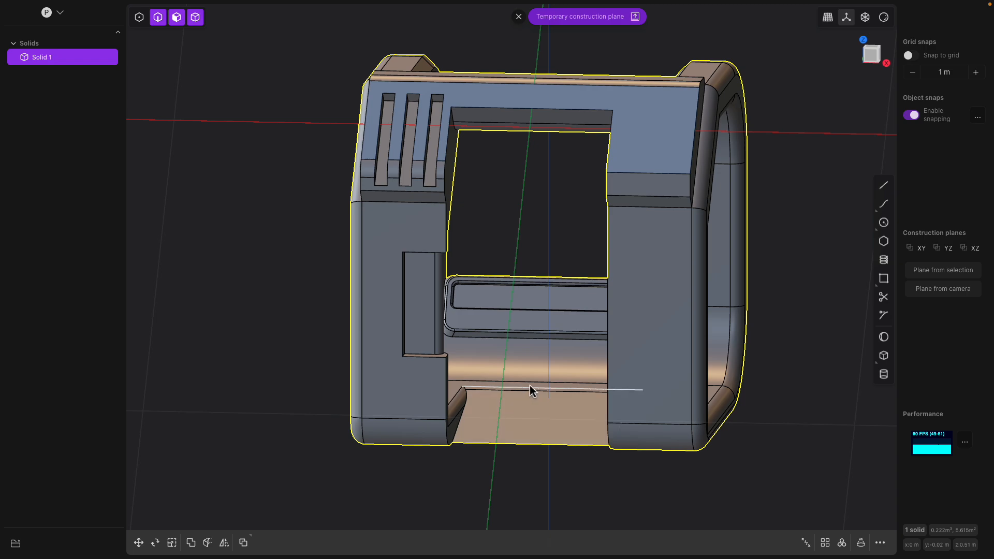
key(alt+x)
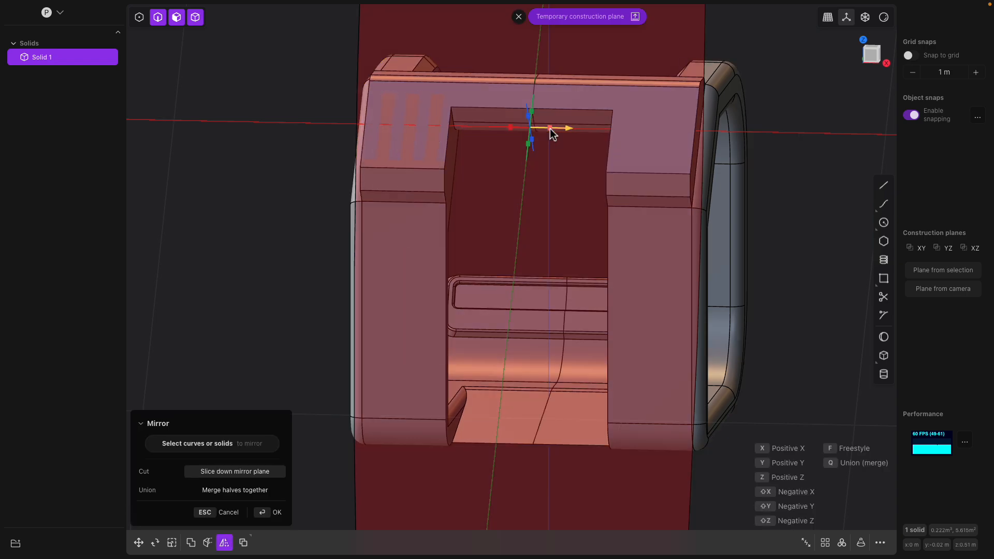
click(508, 124)
key(Return)
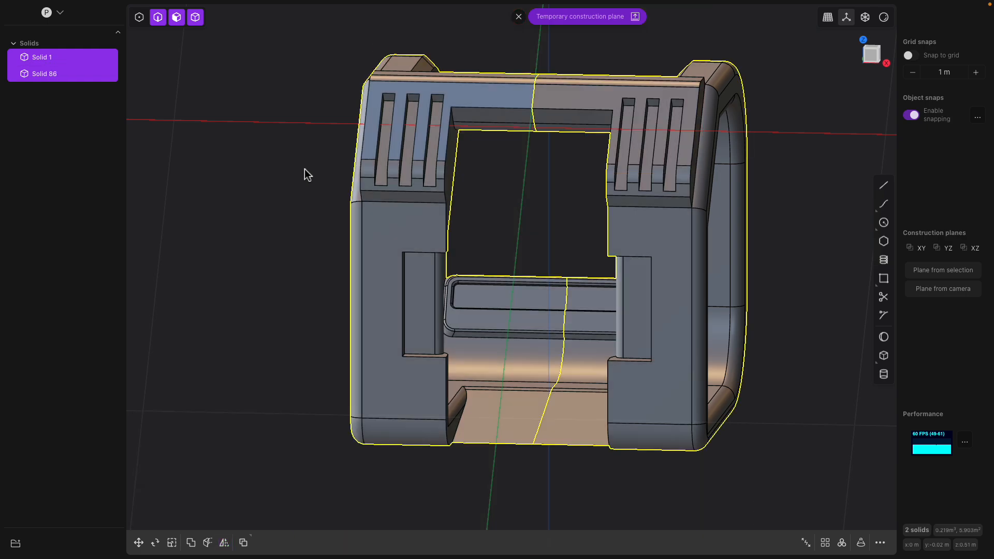
- Join the two mirrored halves into a single solid with a Boolean union
middle_drag(304, 169, 327, 174)
key(q)
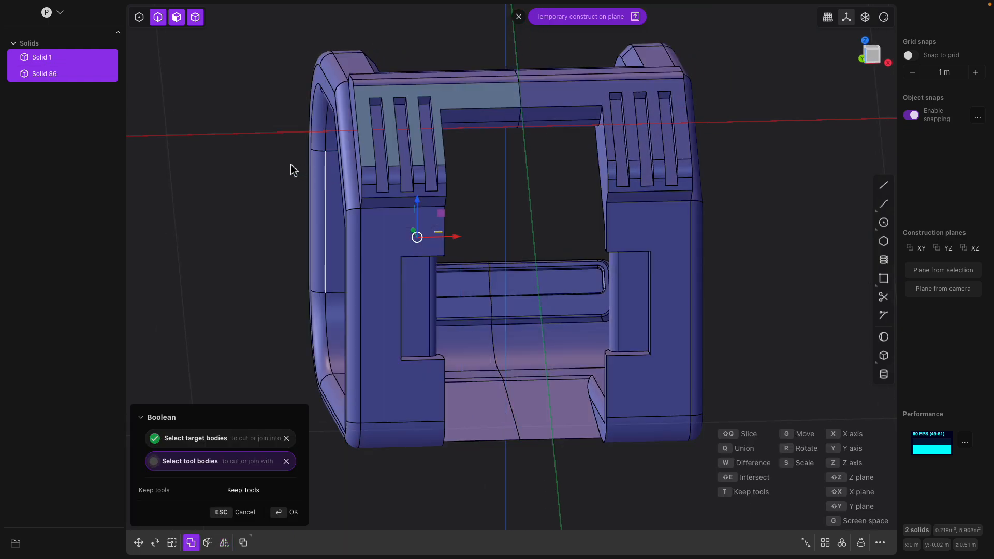
key(Return)
shift+middle_drag(498, 199, 487, 337)
click(471, 225)
click(423, 331)
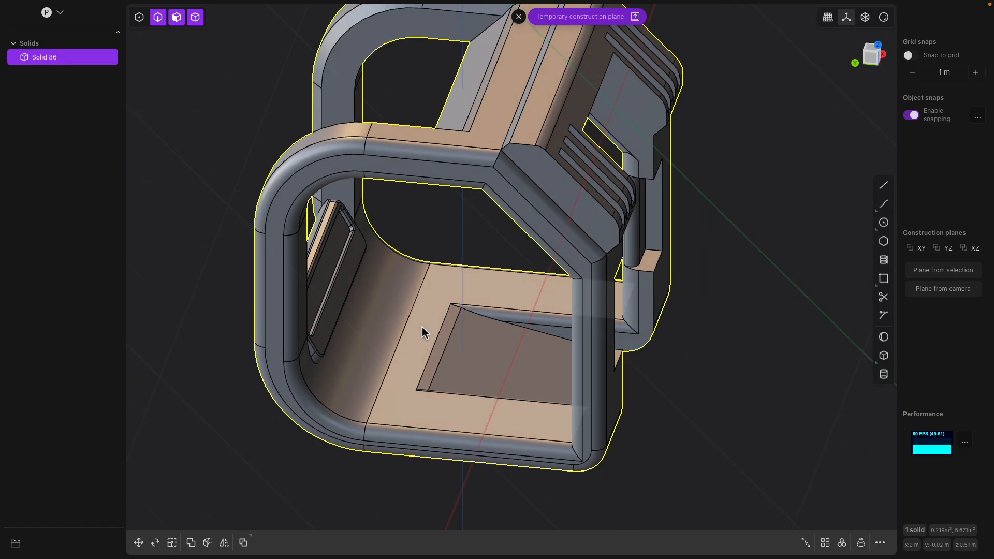
middle_drag(423, 330, 429, 311)
click(414, 328)
key(b)
drag(416, 346, 417, 305)
key(Escape)
- Offset the long lower inner wall of the sill panel's recess by about -0.032 m
middle_drag(453, 342, 520, 356)
click(426, 310)
scroll(514, 312, up, 3)
scroll(520, 356, up, 8)
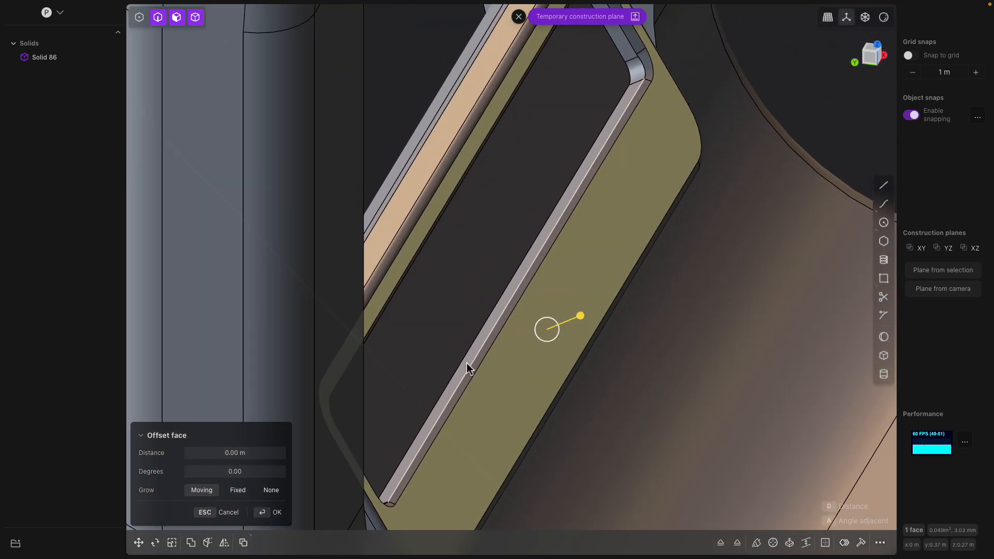
click(457, 372)
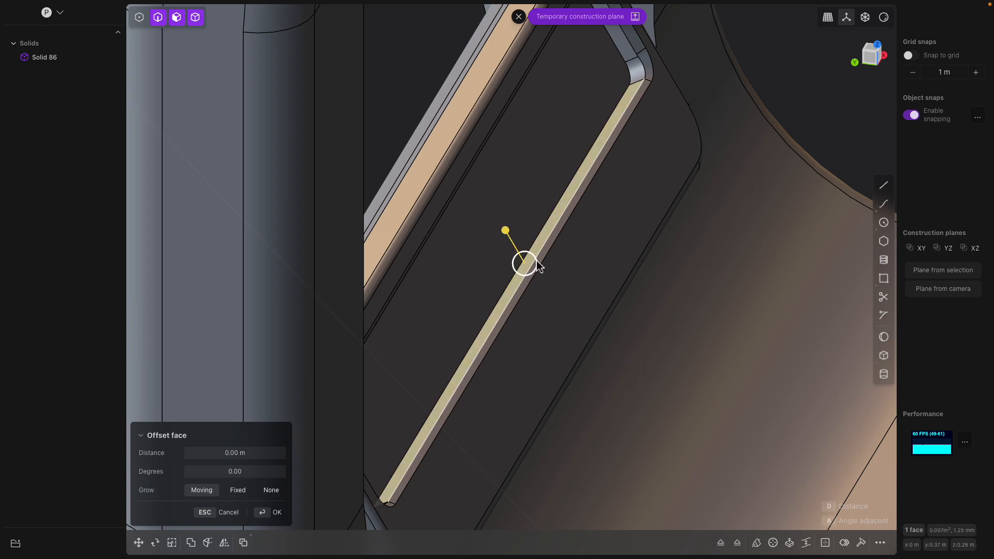
drag(522, 222, 541, 258)
middle_drag(541, 258, 657, 341)
scroll(667, 290, up, 2)
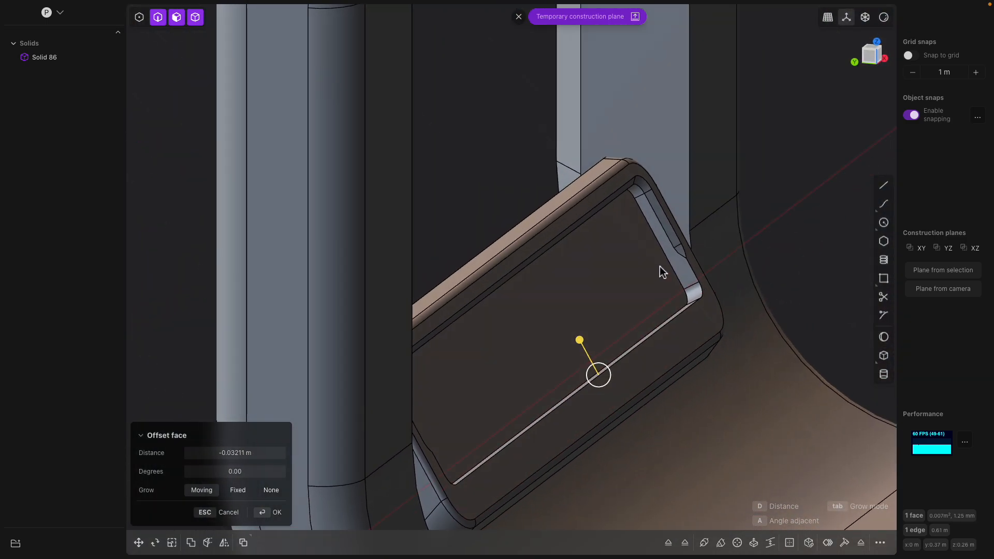
key(Return)
middle_drag(754, 243, 492, 329)
scroll(492, 328, down, 3)
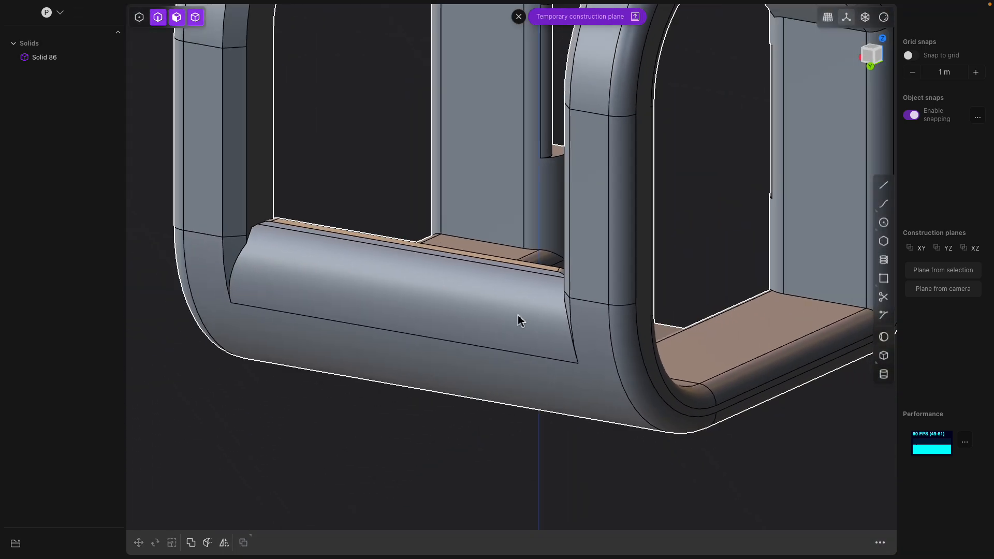
click(496, 308)
click(492, 305)
middle_drag(492, 304, 619, 308)
click(574, 312)
drag(618, 310, 639, 322)
key(Escape)
shift+middle_drag(590, 231, 599, 280)
drag(599, 275, 642, 309)
mouse_move(605, 250)
mouse_down()
mouse_move(585, 239)
mouse_move(607, 249)
mouse_move(601, 244)
mouse_up()
- Try to offset the inner face beneath the top beam by about 0.435 m
scroll(600, 244, down, 5)
middle_drag(582, 312, 512, 145)
drag(518, 98, 732, 85)
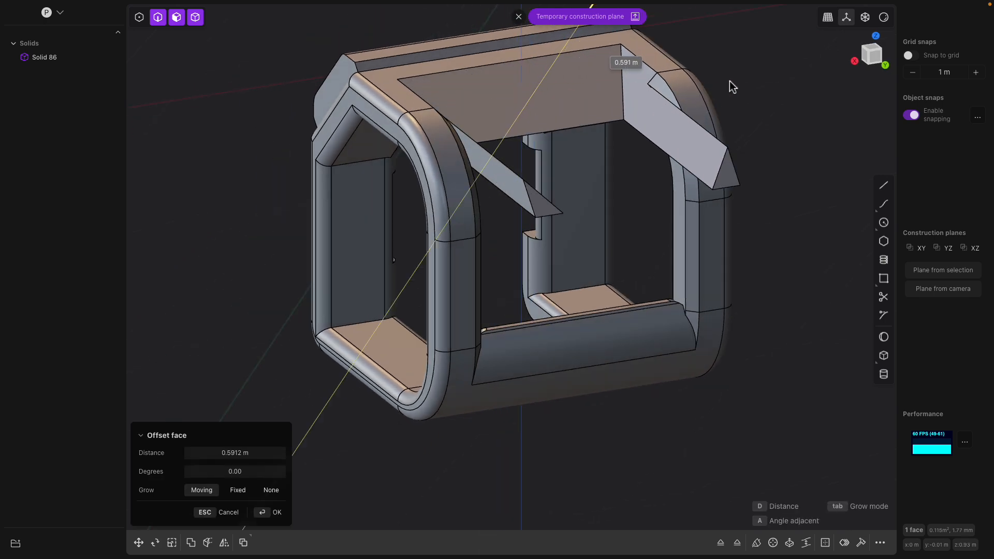
drag(680, 109, 697, 95)
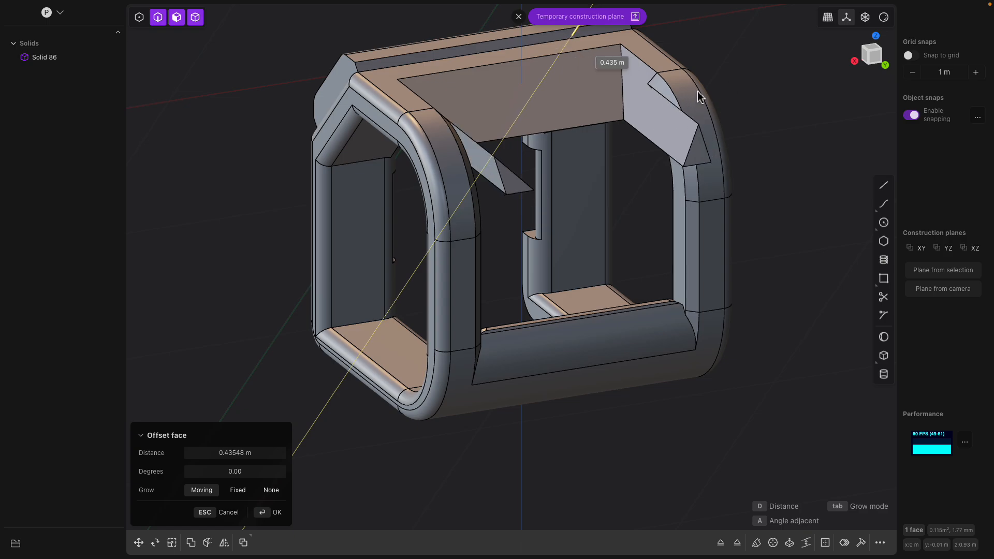
middle_drag(652, 138, 504, 137)
- Offset the flat top face behind the raised block downward by about 0.042 m
click(527, 173)
key(o)
drag(503, 137, 482, 181)
middle_drag(482, 181, 443, 194)
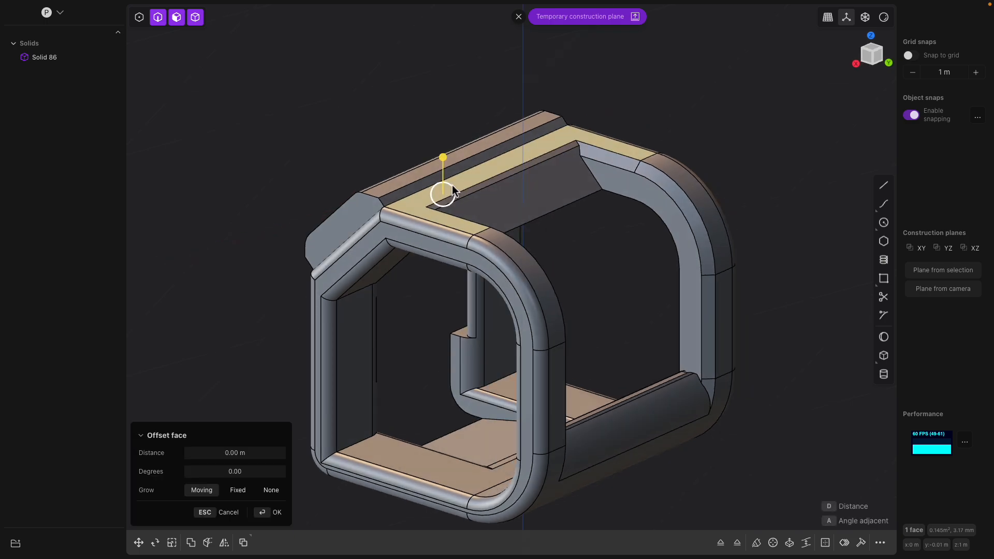
mouse_move(446, 179)
mouse_down()
mouse_move(453, 157)
mouse_move(459, 182)
mouse_move(460, 166)
mouse_up()
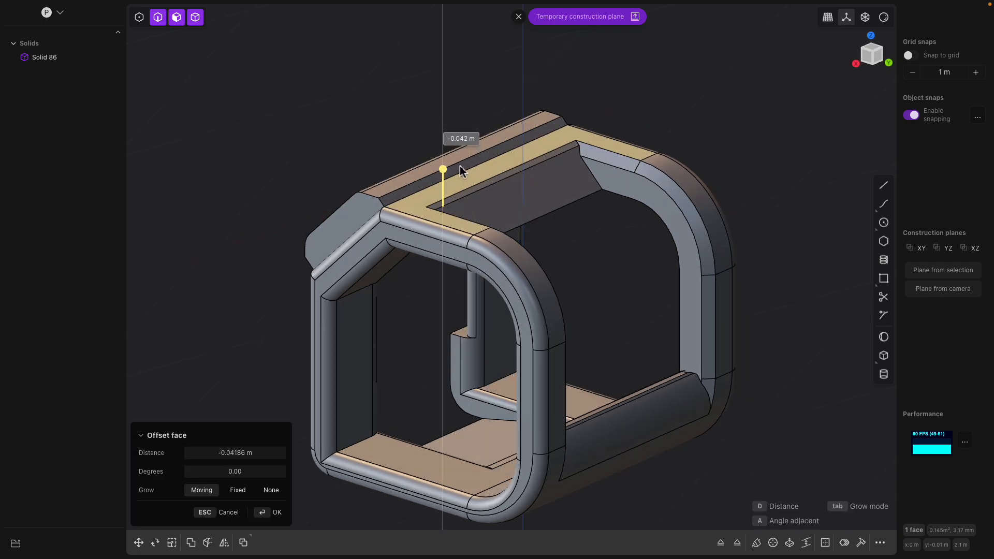
key(Return)
- Try to fillet the slanted outer edge of the raised block beside the slots
middle_drag(375, 215, 505, 267)
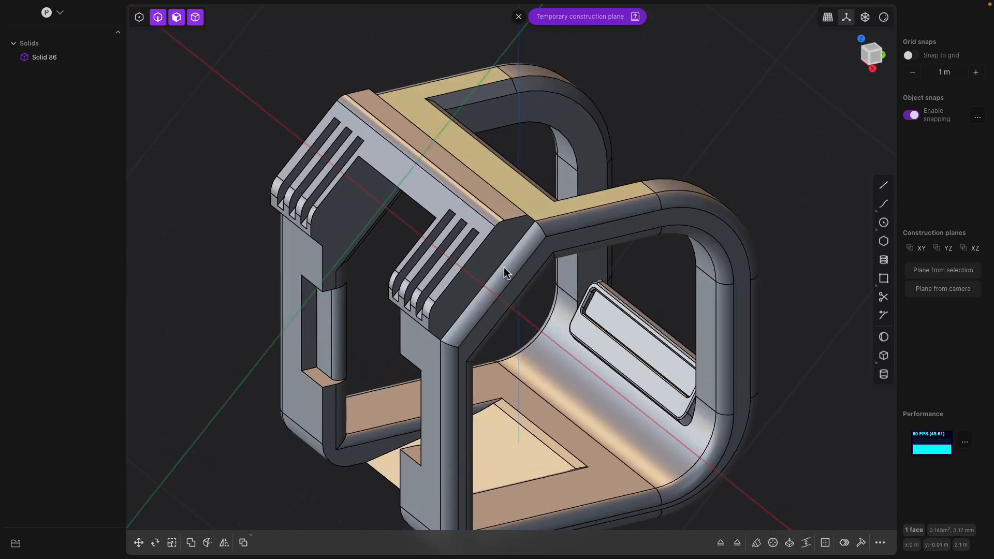
scroll(526, 262, up, 3)
scroll(524, 252, up, 2)
click(522, 245)
key(f)
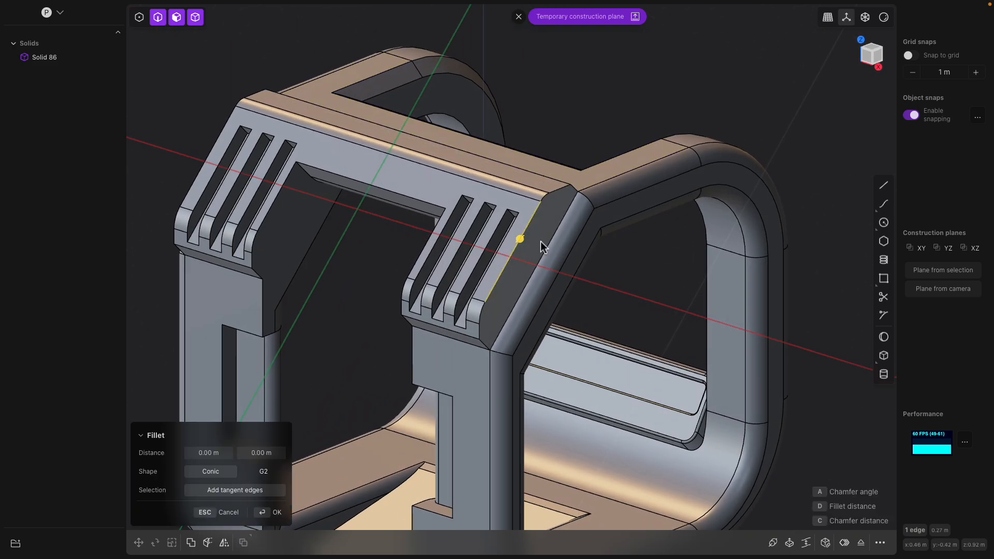
scroll(523, 235, up, 3)
click(503, 227)
scroll(420, 275, down, 2)
- Try to fillet all edges of the raised block's two outer side faces together
middle_drag(420, 275, 589, 258)
click(423, 255)
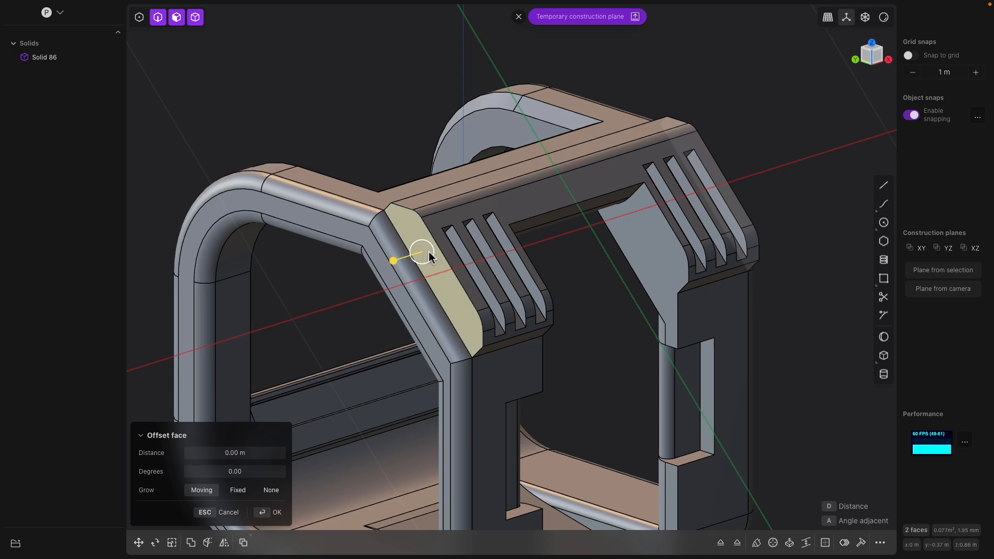
key(f)
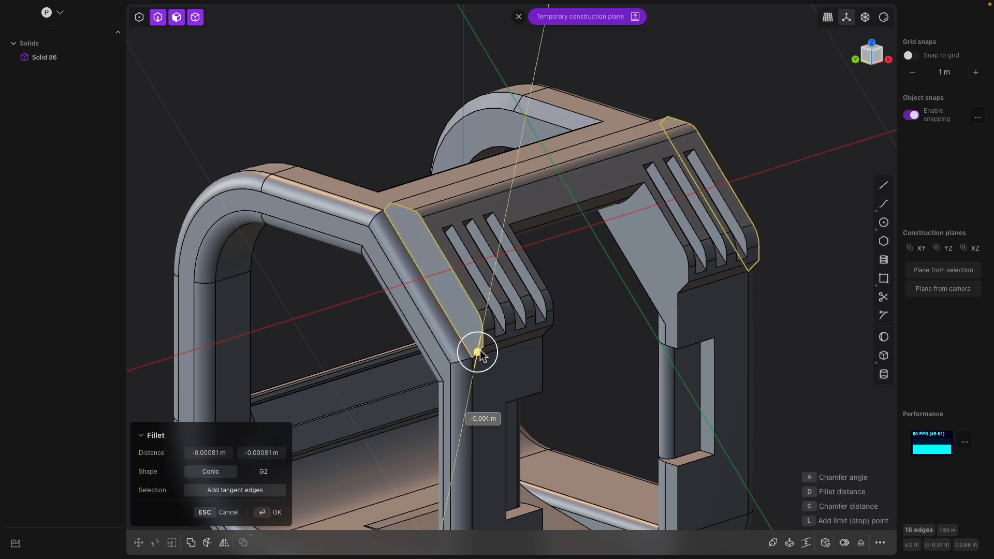
drag(494, 352, 468, 352)
key(Escape)
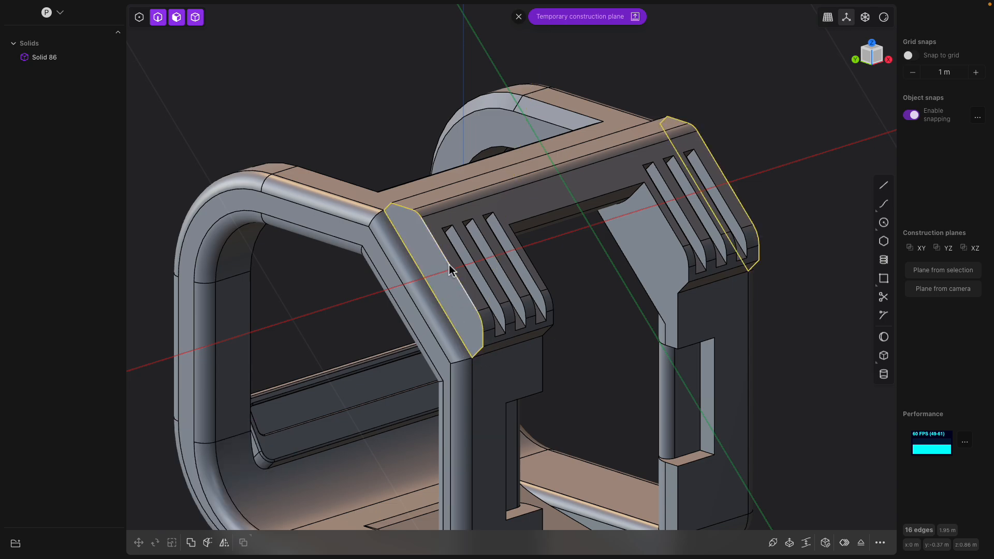
- Fillet the long slanted edge between the raised block's slotted face and its outer side face on one side
scroll(464, 318, up, 3)
click(440, 262)
key(f)
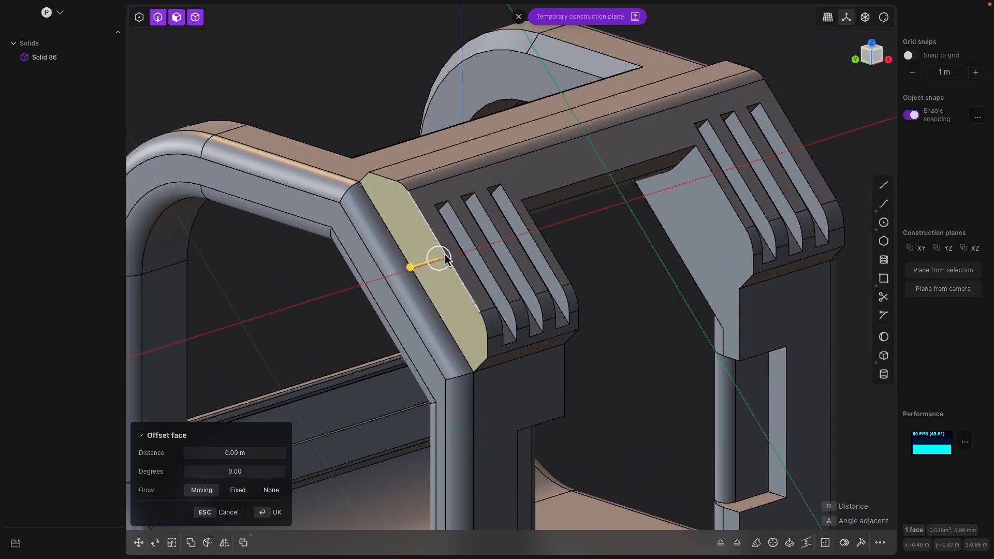
middle_drag(380, 187, 535, 281)
key(Escape)
click(513, 290)
key(f)
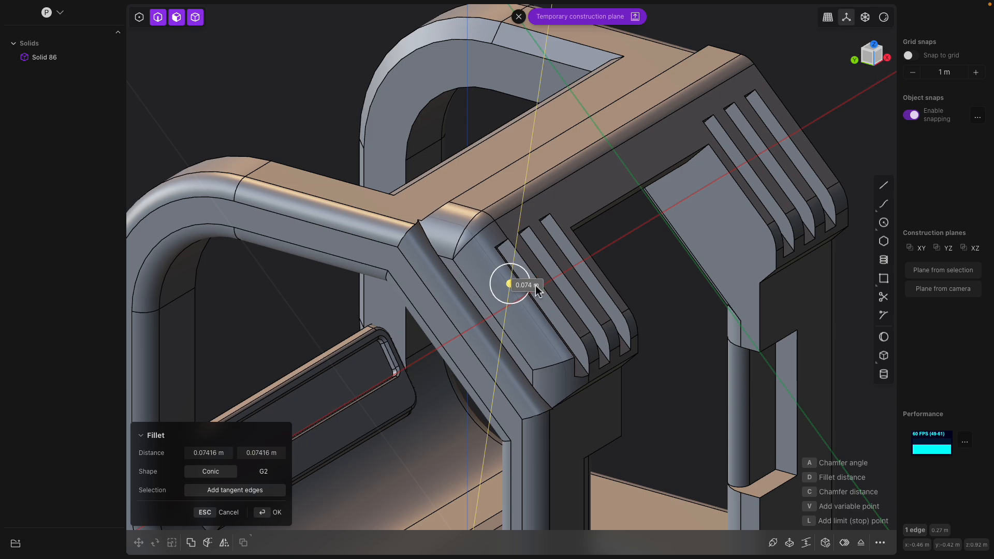
middle_drag(531, 286, 445, 261)
key(Return)
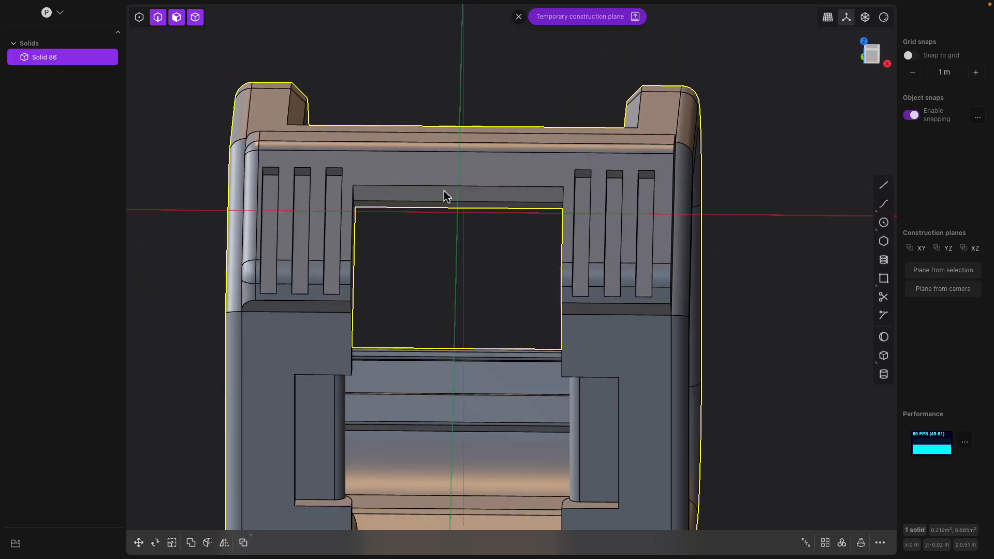
middle_drag(444, 193, 543, 192)
middle_drag(508, 158, 447, 227)
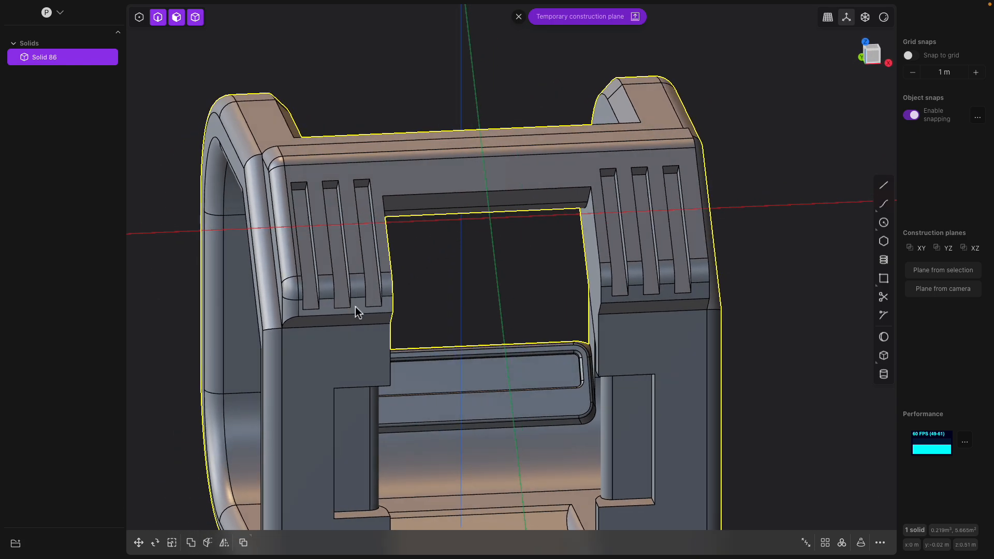
click(352, 317)
key(f)
middle_drag(425, 307, 466, 222)
key(Escape)
click(459, 209)
key(f)
key(Escape)
- Mirror the whole block across its central X plane with slicing and merged halves, copying the filleted side across
double_click(424, 205)
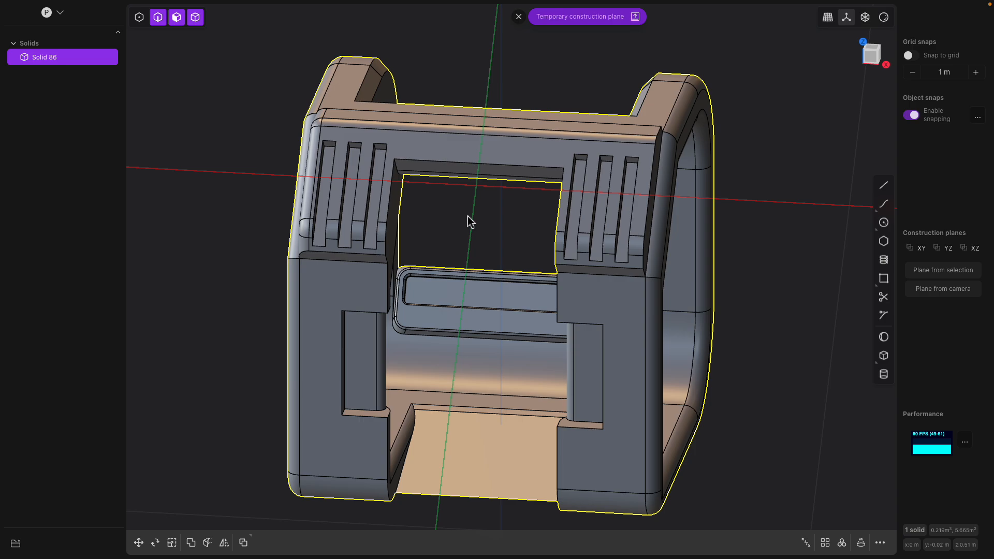
key(alt+x)
click(496, 188)
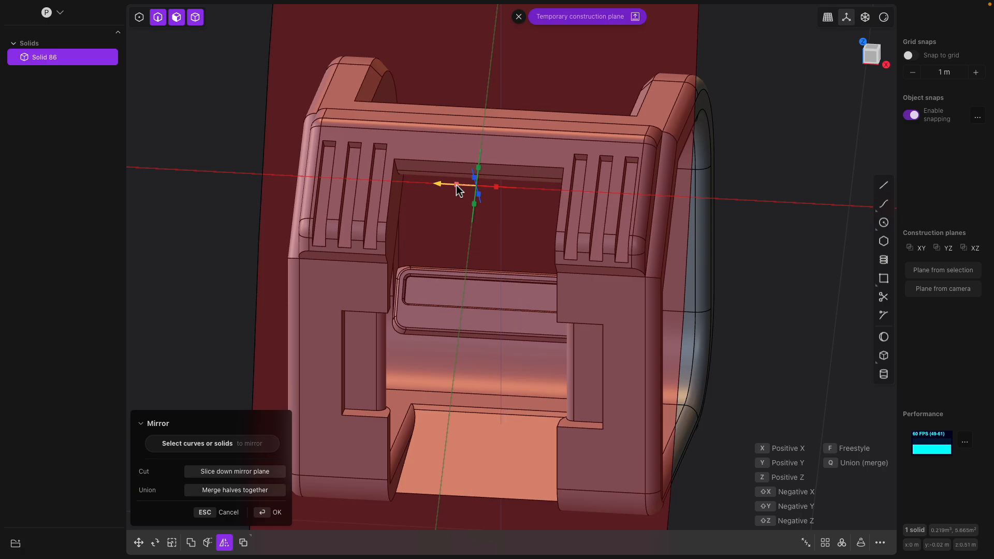
key(Return)
- Try to offset the underside face of the block
middle_drag(444, 188, 468, 204)
click(475, 85)
middle_drag(492, 338, 503, 374)
scroll(519, 368, up, 2)
click(512, 376)
click(513, 373)
drag(502, 375, 501, 379)
middle_drag(524, 380, 559, 380)
key(Return)
click(558, 383)
mouse_move(559, 379)
mouse_down()
mouse_move(561, 409)
mouse_move(561, 384)
mouse_up()
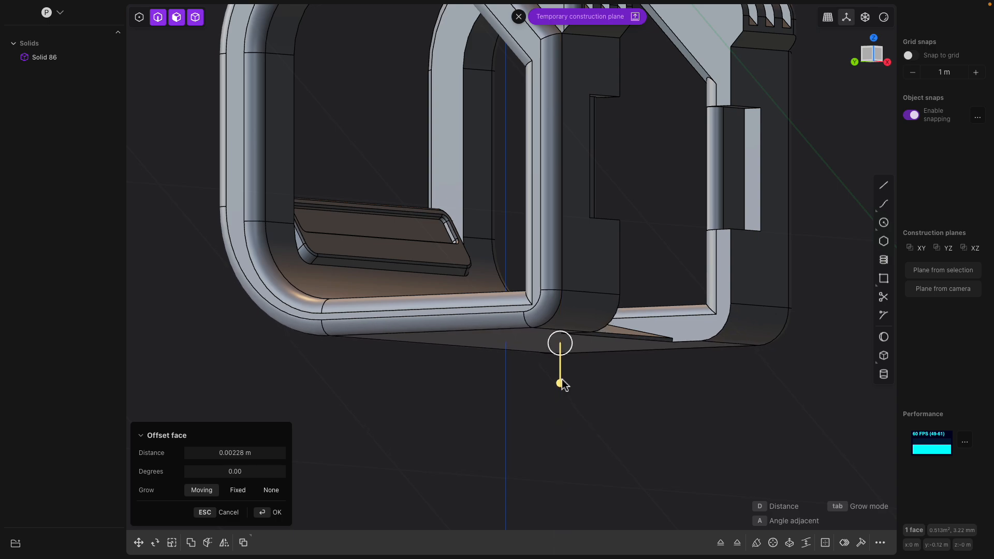
key(Escape)
- Extrude the underside face downward by about 0.07 m to form a thick base
shift+middle_drag(562, 370, 551, 313)
key(e)
drag(538, 355, 539, 378)
middle_drag(541, 382, 555, 316)
key(Return)
- Offset the base's underside outline inward by about 0.057 m with round gap fill
click(588, 336)
key(o)
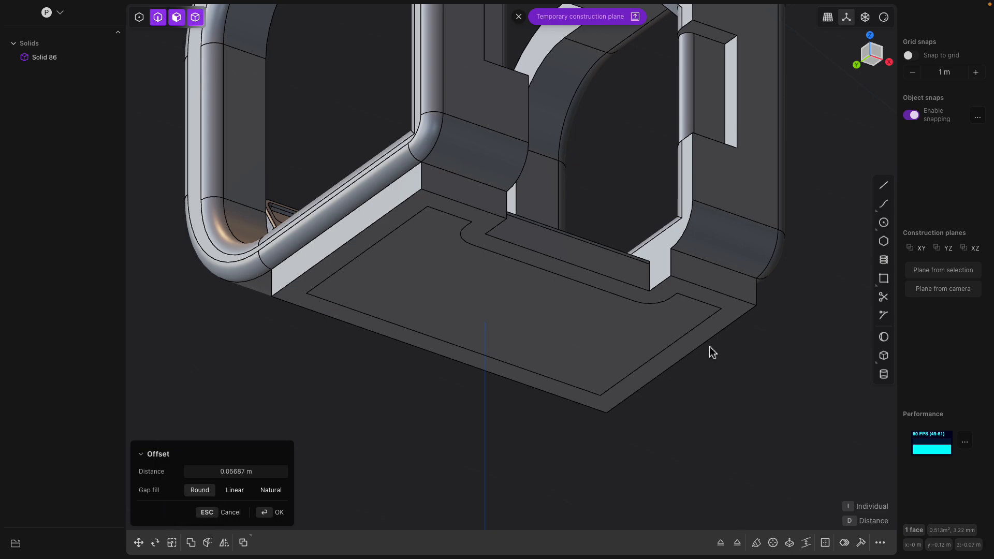
key(Return)
- Recess the inset region of the underside into the base, leaving a raised rim
middle_drag(694, 350, 666, 333)
drag(653, 341, 655, 361)
middle_drag(602, 331, 623, 350)
shift+middle_drag(554, 330, 525, 290)
key(Return)
- Fillet all edges of the rim face on the base's underside
click(517, 230)
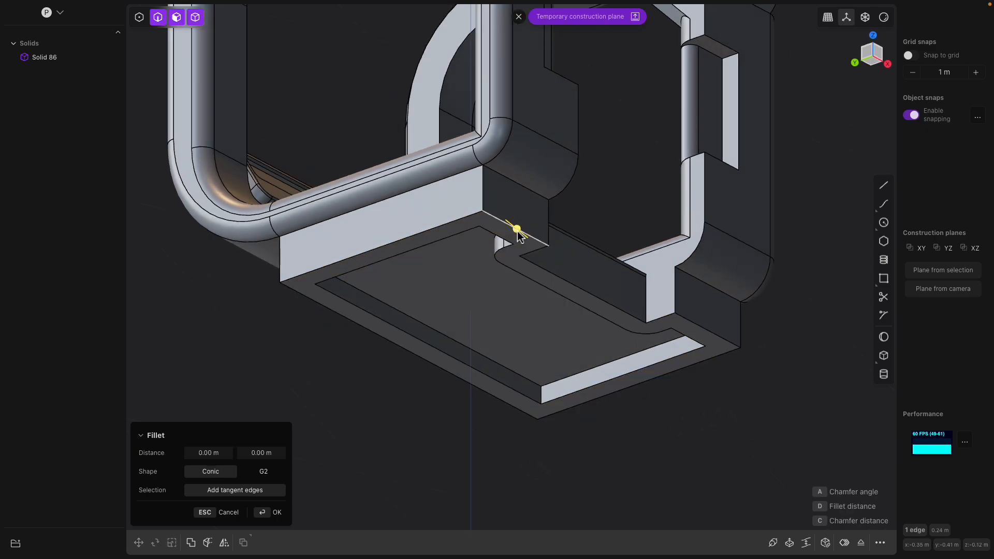
click(476, 223)
middle_drag(497, 248, 496, 245)
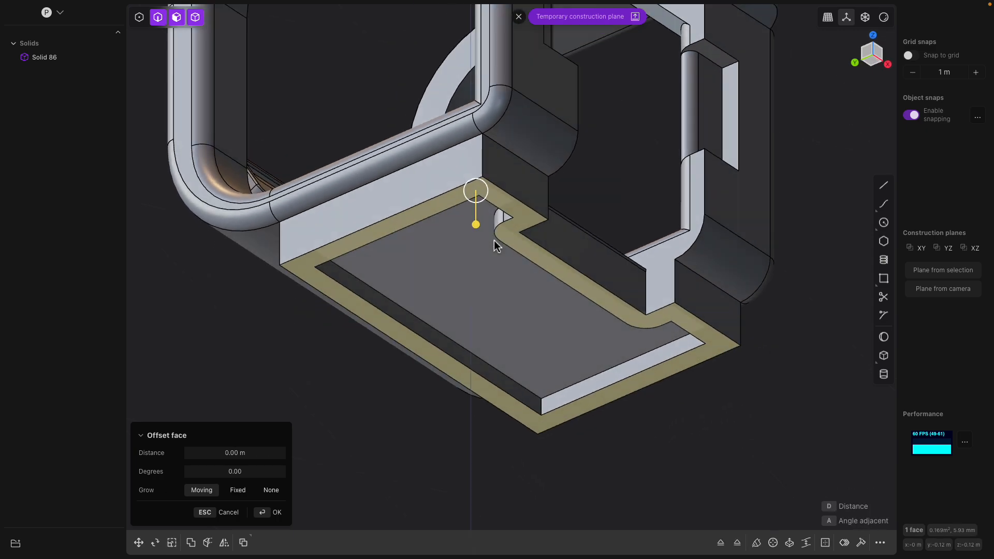
key(ctrl+2)
drag(562, 283, 569, 296)
middle_drag(571, 296, 675, 340)
key(Return)
- Offset the two front end faces of the base inward by about 0.018 m
click(529, 287)
mouse_move(675, 339)
mouse_down()
mouse_move(696, 364)
mouse_move(679, 349)
mouse_up()
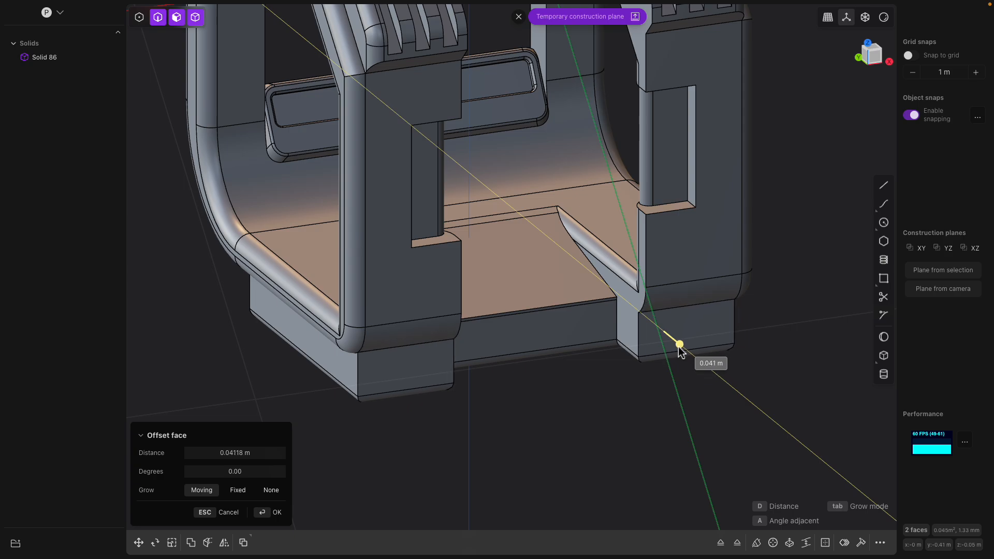
middle_drag(669, 344, 595, 246)
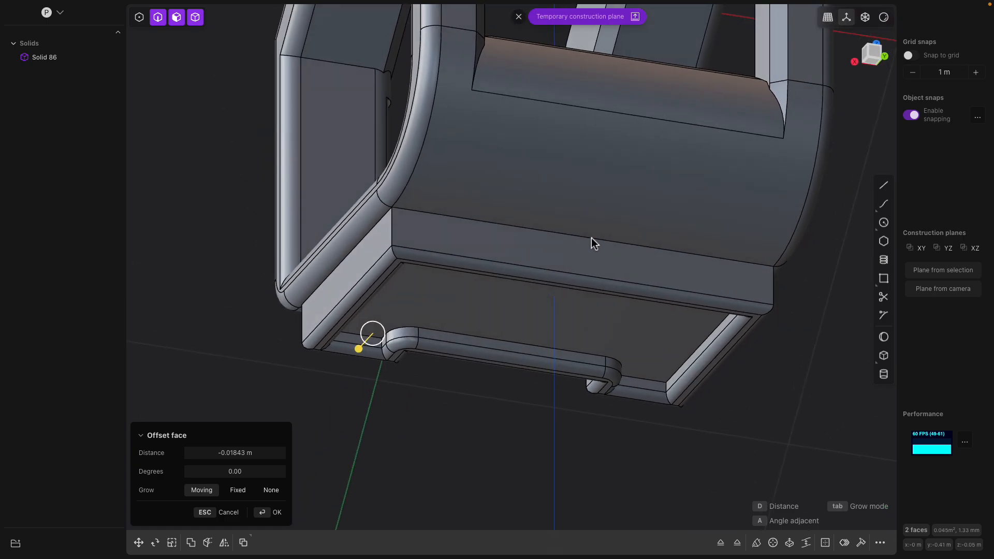
- Fillet the long rear edge where the curved body meets the base by about 0.123 m
click(591, 237)
drag(596, 238, 598, 239)
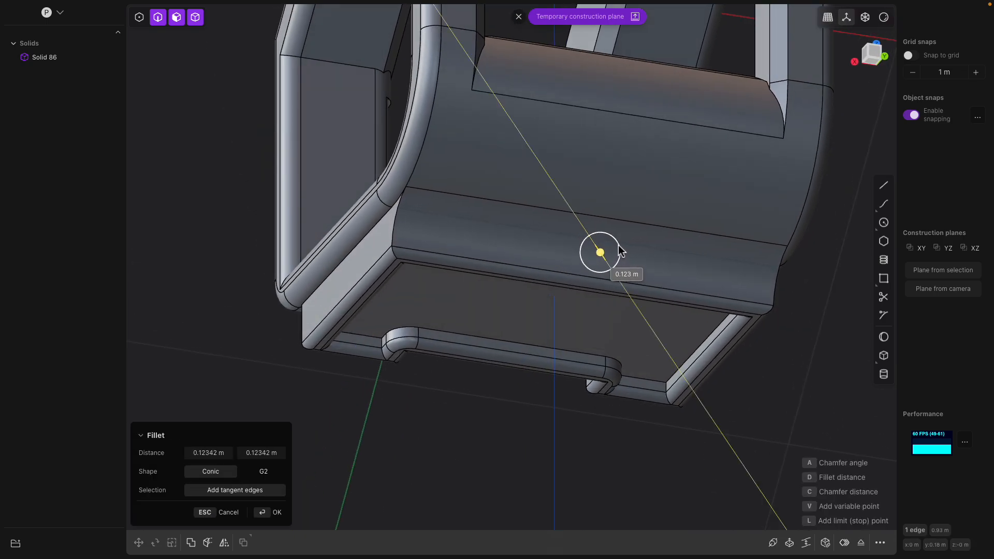
middle_drag(612, 239, 400, 328)
- Select both front end faces of the base and offset them inward together
click(405, 334)
click(406, 334)
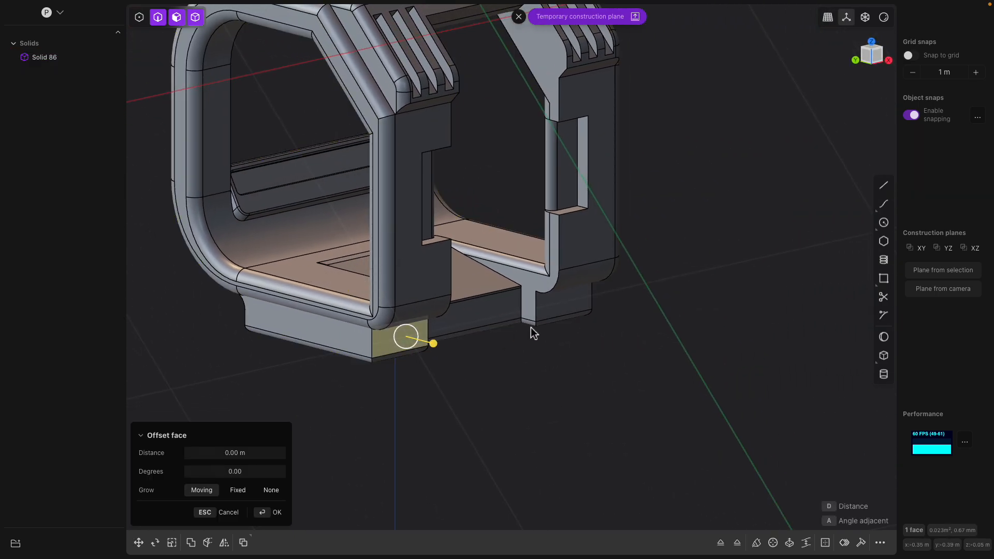
drag(620, 326, 556, 306)
middle_drag(545, 303, 544, 295)
key(Return)
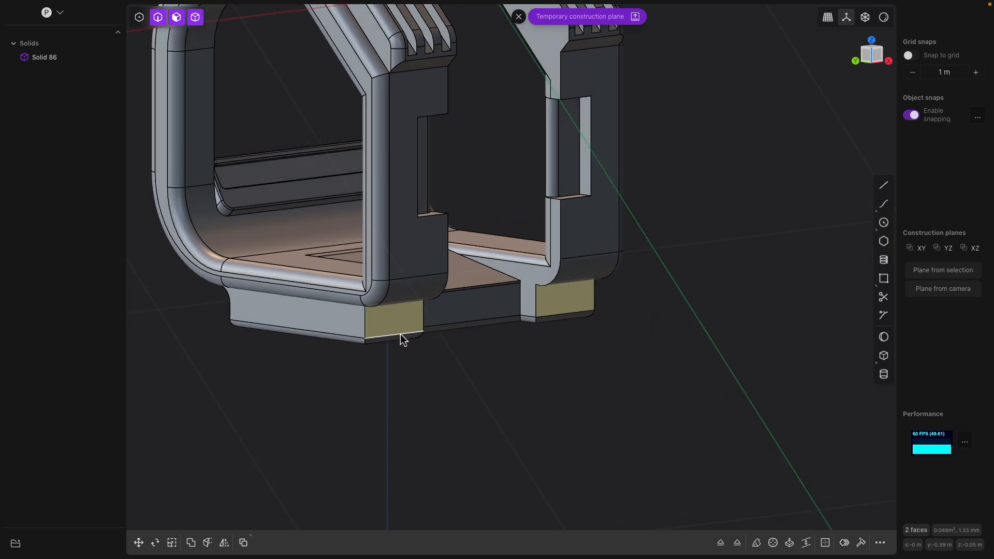
middle_drag(402, 337, 391, 240)
shift+click(392, 242)
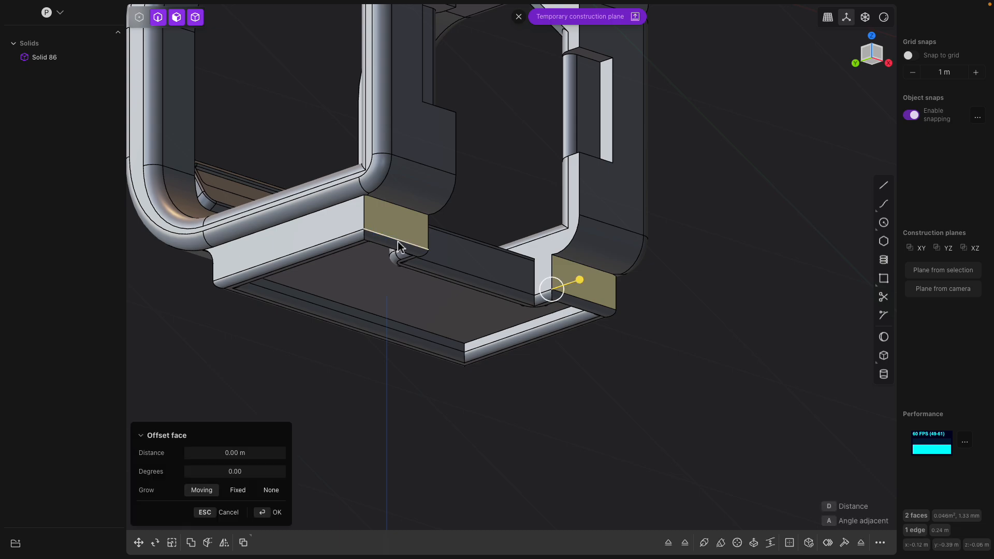
scroll(403, 249, up, 2)
click(406, 252)
click(482, 266)
middle_drag(483, 266, 461, 322)
drag(461, 321, 623, 401)
scroll(572, 369, down, 2)
middle_drag(573, 368, 730, 354)
drag(711, 352, 575, 342)
middle_drag(575, 342, 492, 377)
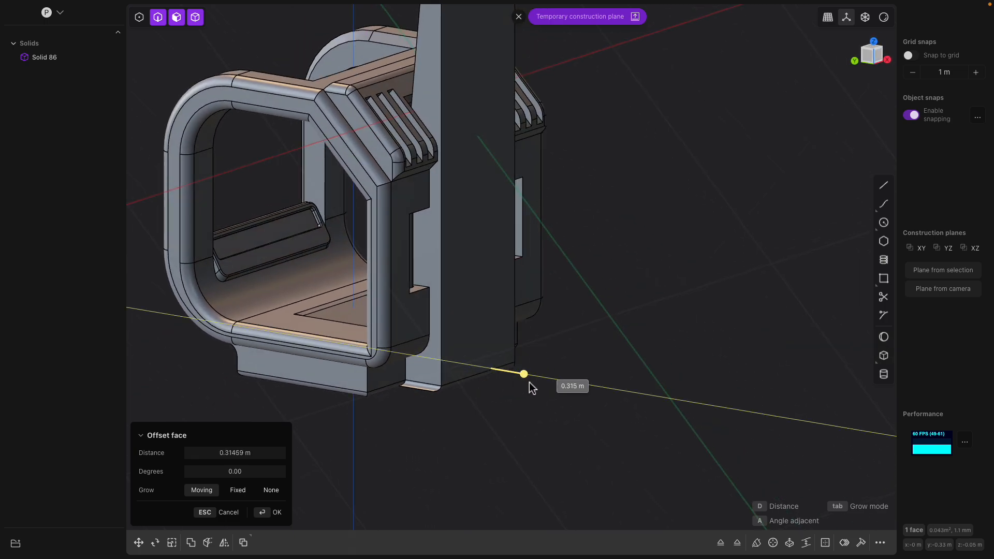
drag(529, 383, 550, 394)
middle_drag(550, 394, 666, 266)
key(Escape)
- Select the whole solid and save it to the Desktop in Wavefront OBJ format
click(655, 254)
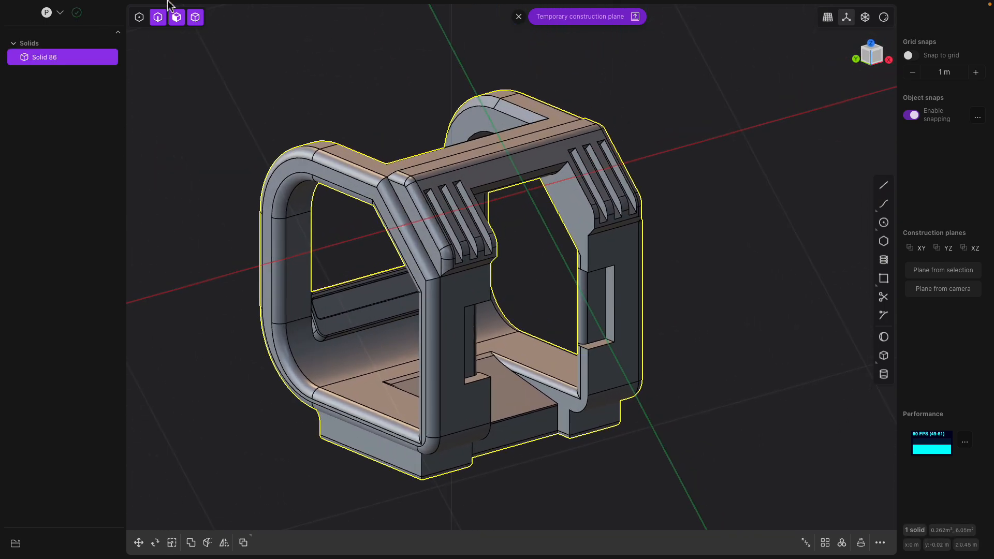
mouse_move(95, 10)
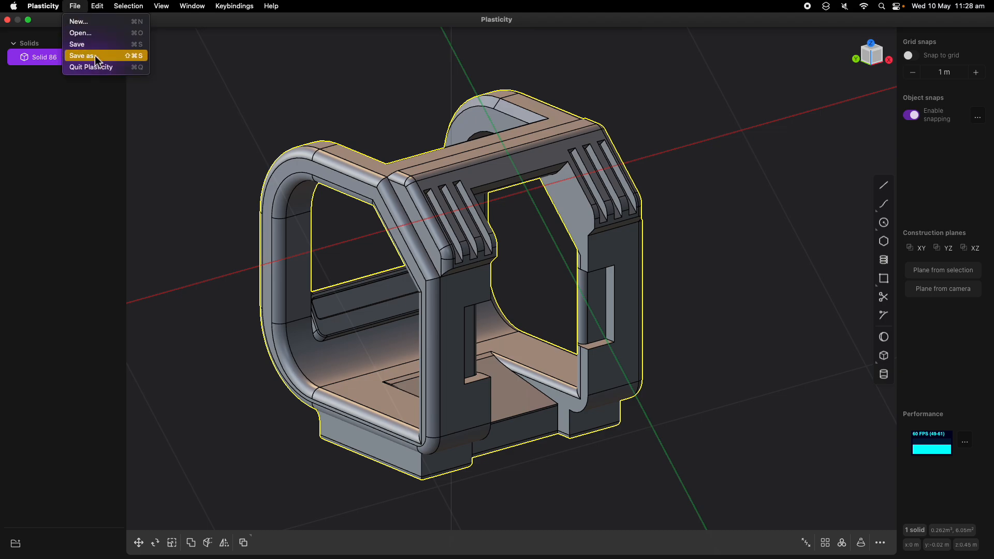
click(95, 54)
click(545, 280)
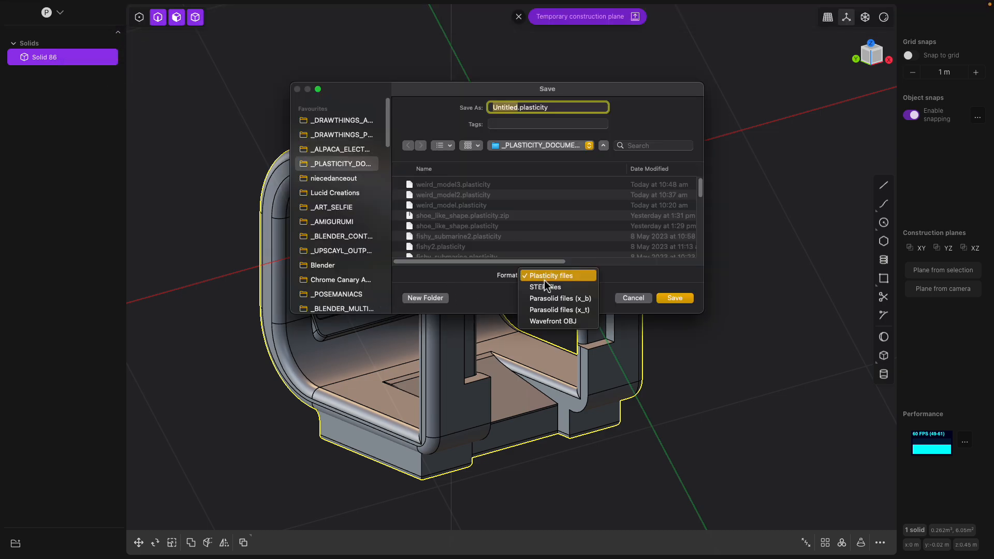
click(551, 321)
scroll(352, 267, down, 10)
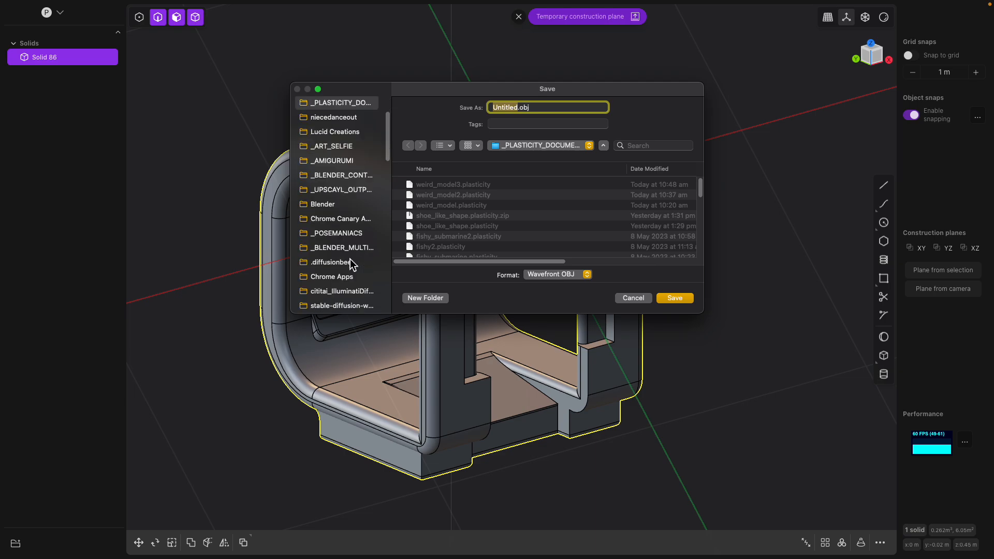
click(346, 289)
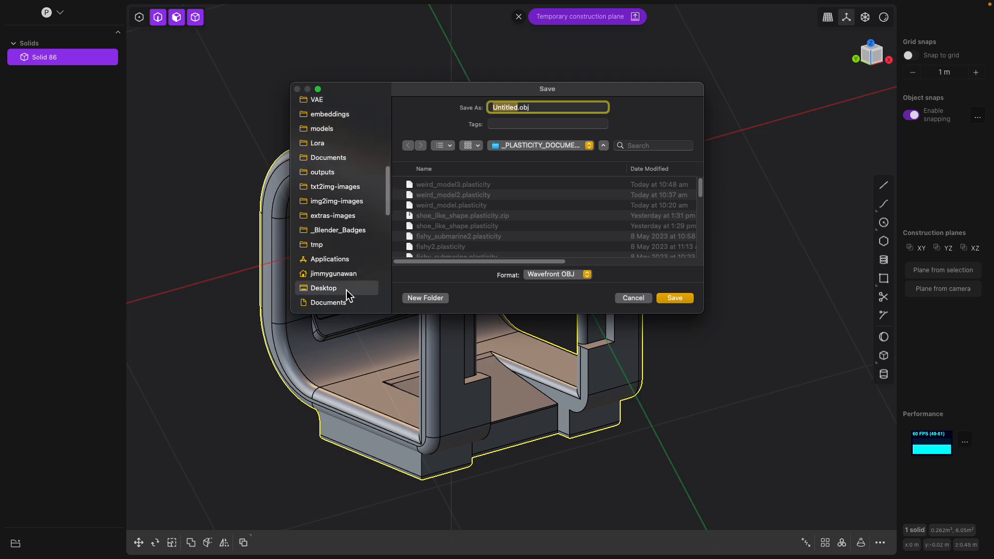
click(674, 298)
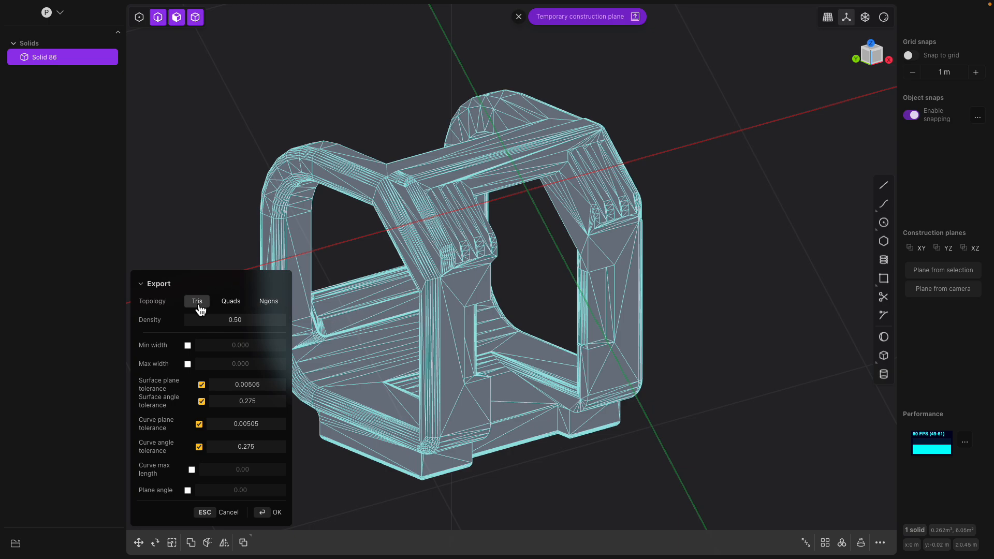
- Compare the Quads and Ngons export topologies on the mesh preview
click(246, 309)
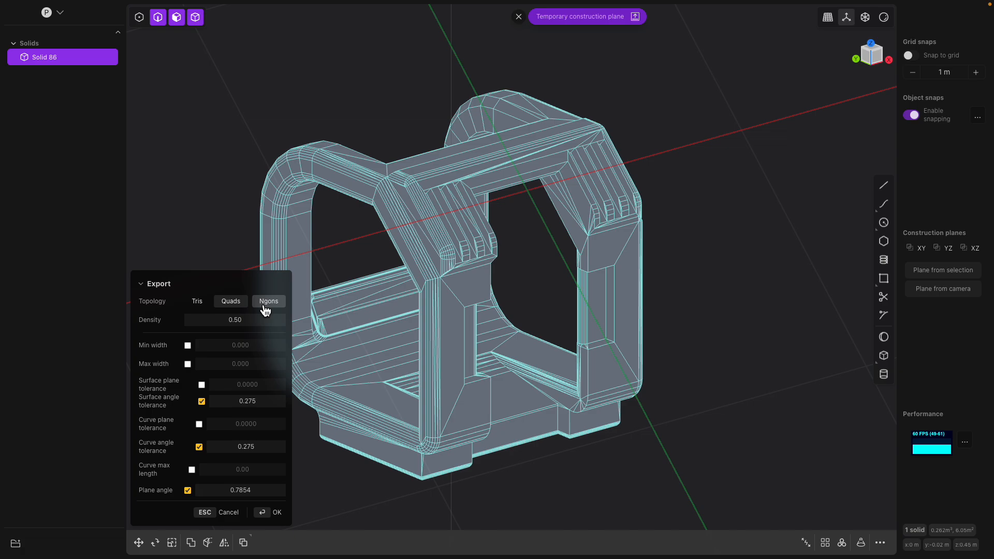
click(267, 309)
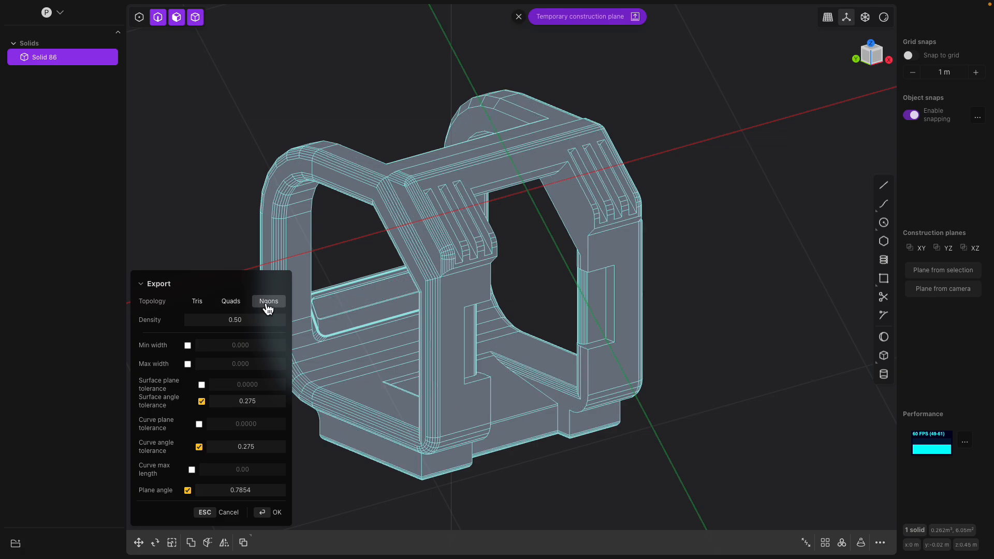
click(242, 307)
click(277, 307)
middle_drag(415, 327, 474, 302)
click(240, 309)
scroll(439, 315, up, 2)
scroll(475, 302, up, 2)
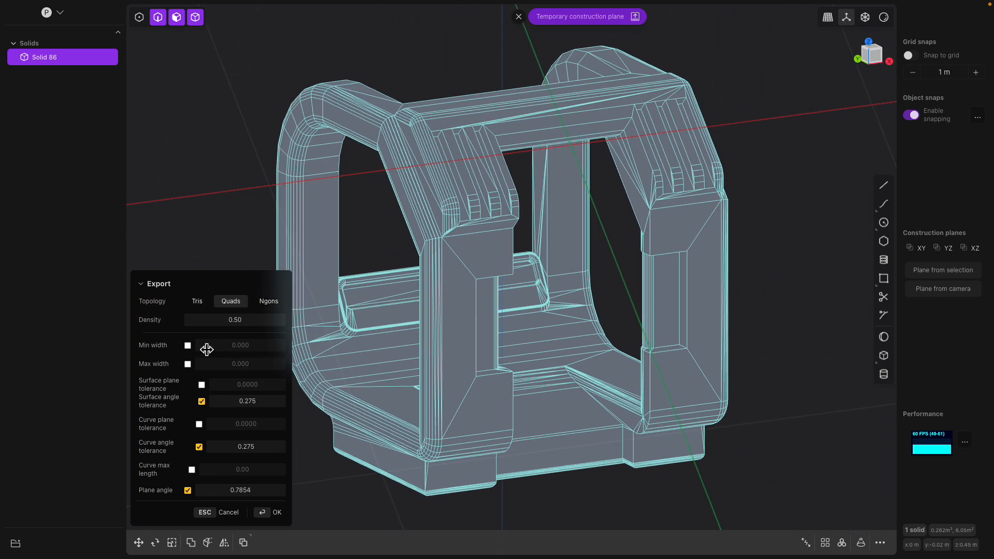
- Limit the export mesh to a minimum width of 0.100 and try out the maximum width limit
click(187, 346)
click(188, 346)
middle_drag(375, 345, 541, 340)
click(188, 364)
click(188, 365)
- Set the export topology to Ngons, inspect the mesh preview and export the OBJ
click(263, 303)
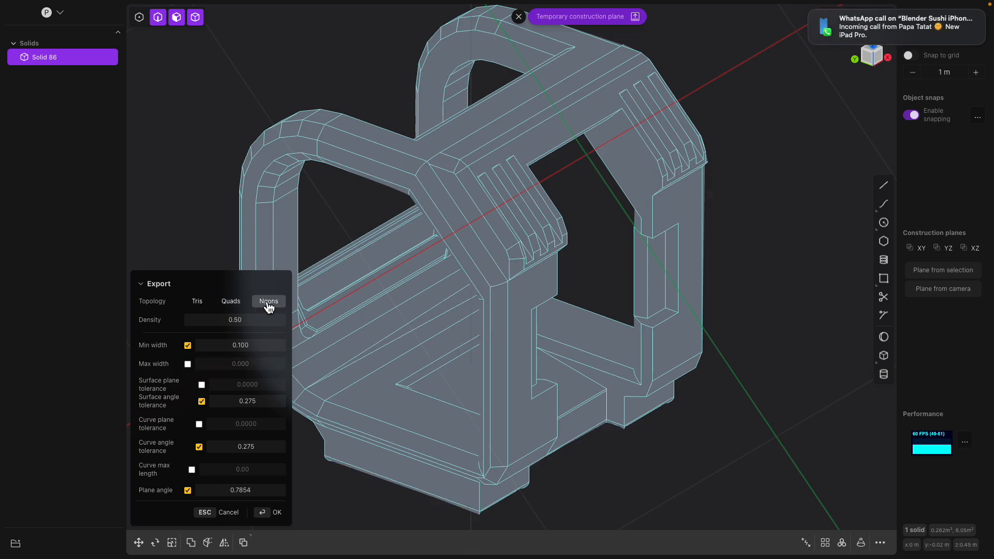
mouse_move(593, 211)
middle_down()
mouse_move(573, 207)
mouse_move(599, 230)
middle_up()
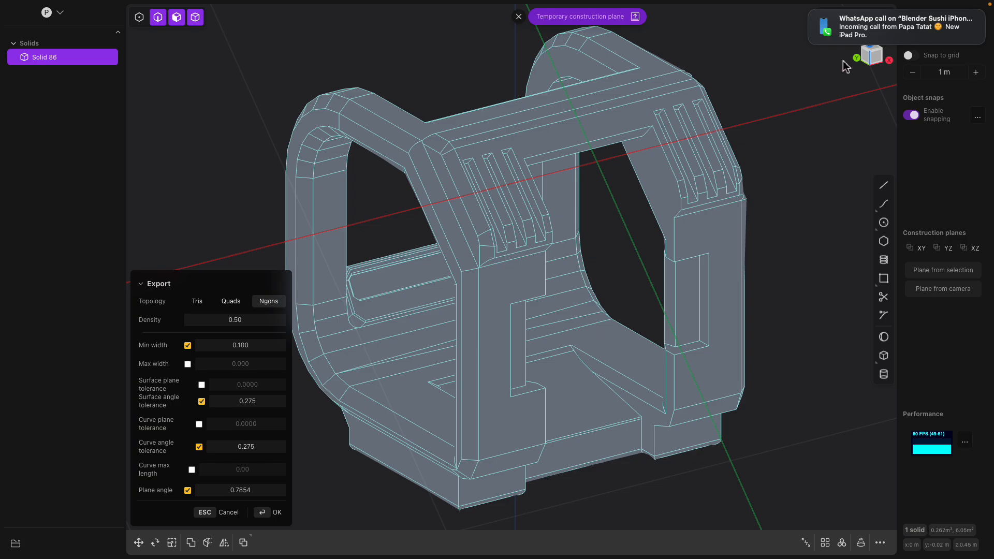
middle_drag(652, 160, 601, 207)
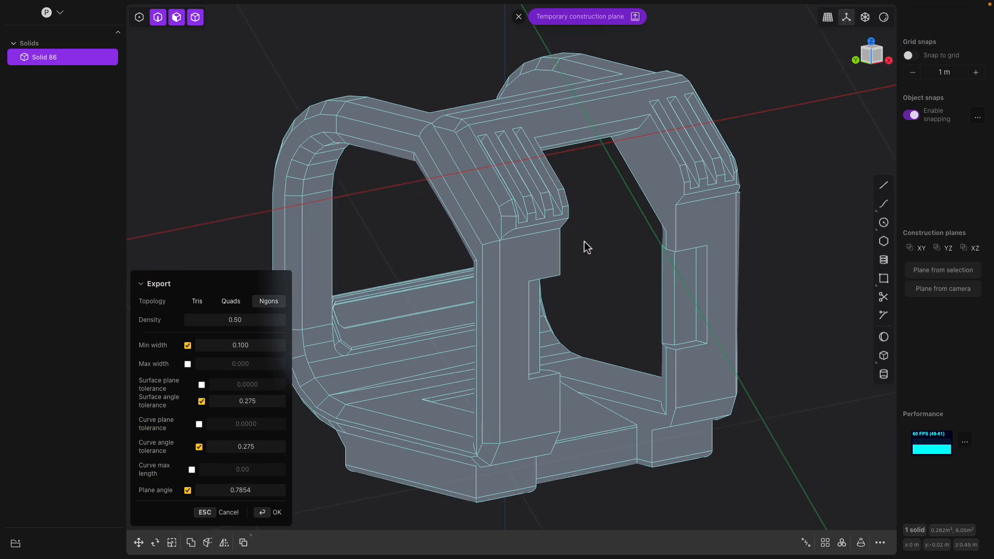
click(271, 513)
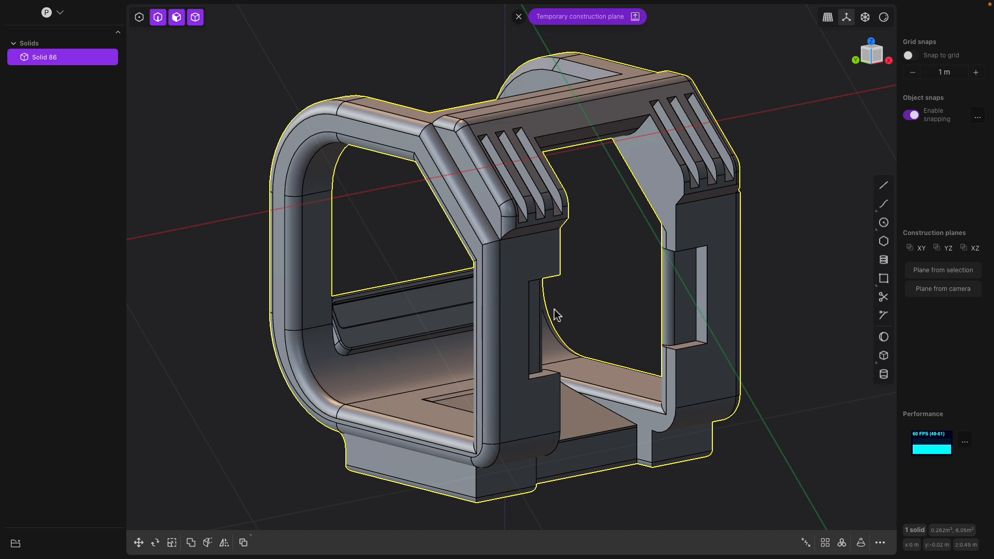
mouse_move(655, 8)
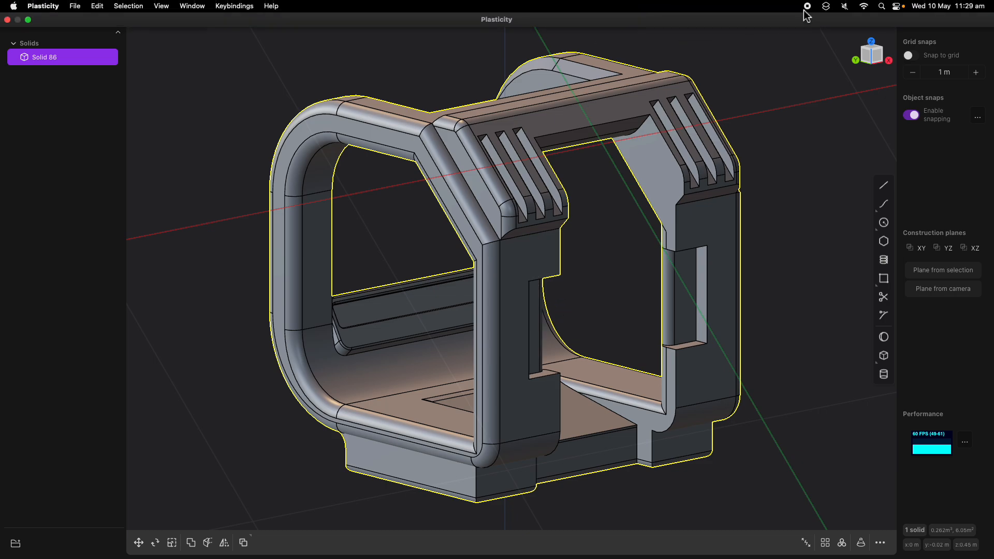